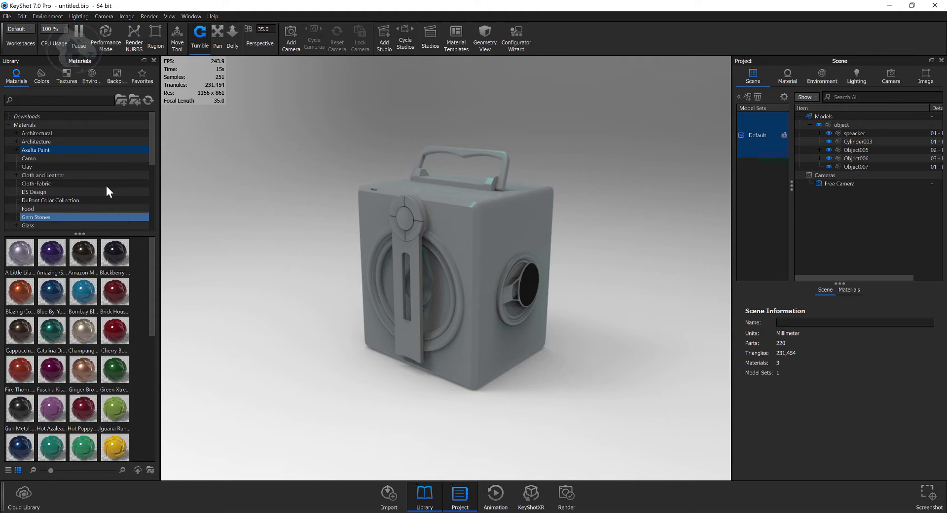
# Look over the side speaker and browse the Cloth-Fabric and DS Design material categories for a suitable finish.
pyautogui.scroll(-2, 77, 170)
pyautogui.scroll(-2, 623, 360)
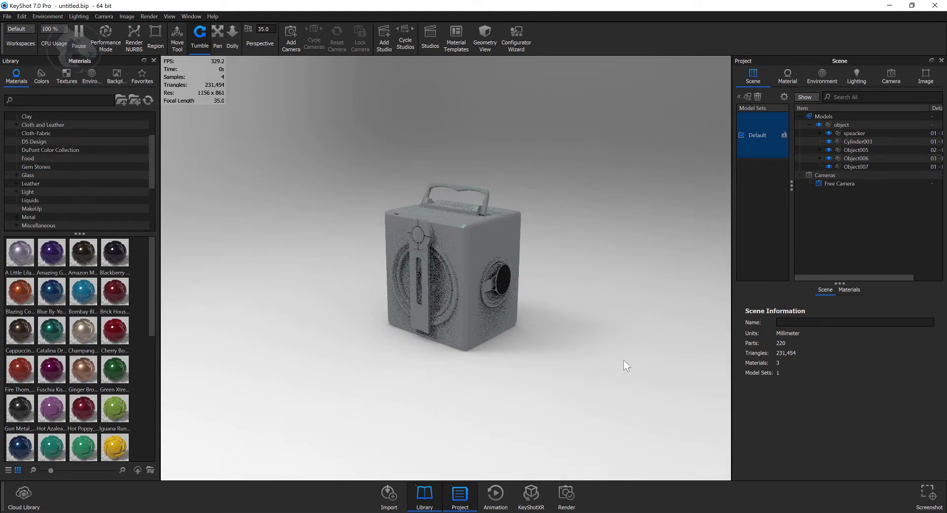
pyautogui.scroll(5, 558, 327)
pyautogui.moveTo(558, 326); pyautogui.dragTo(413, 271)
pyautogui.scroll(4, 417, 239)
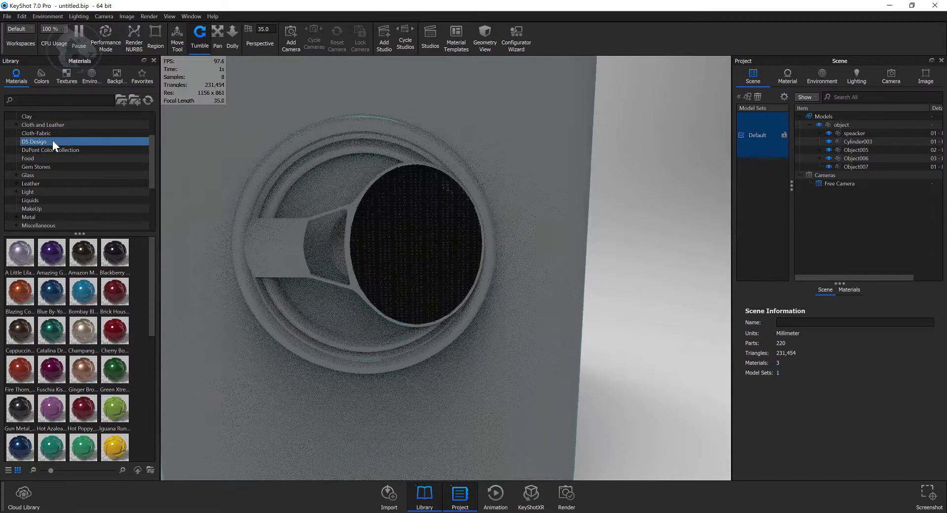
pyautogui.click(27, 132)
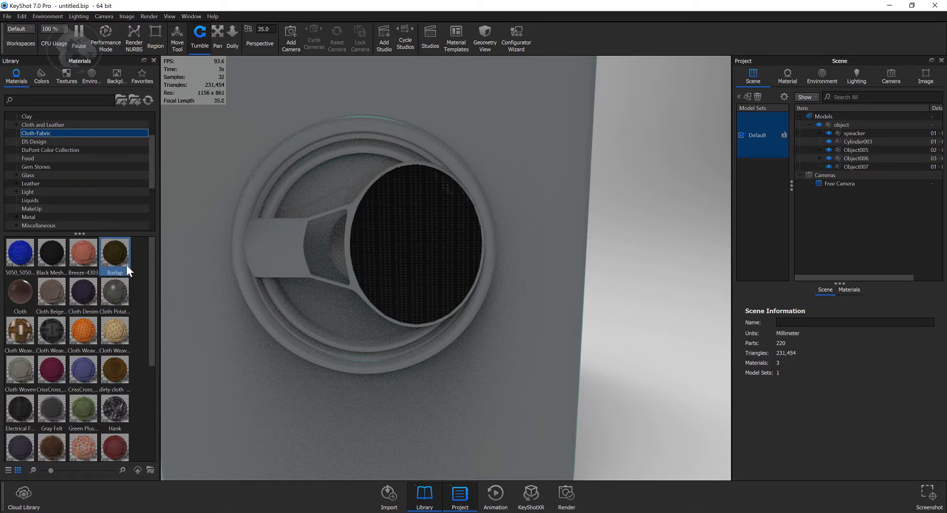
pyautogui.moveTo(154, 292); pyautogui.dragTo(151, 389)
pyautogui.moveTo(29, 284)
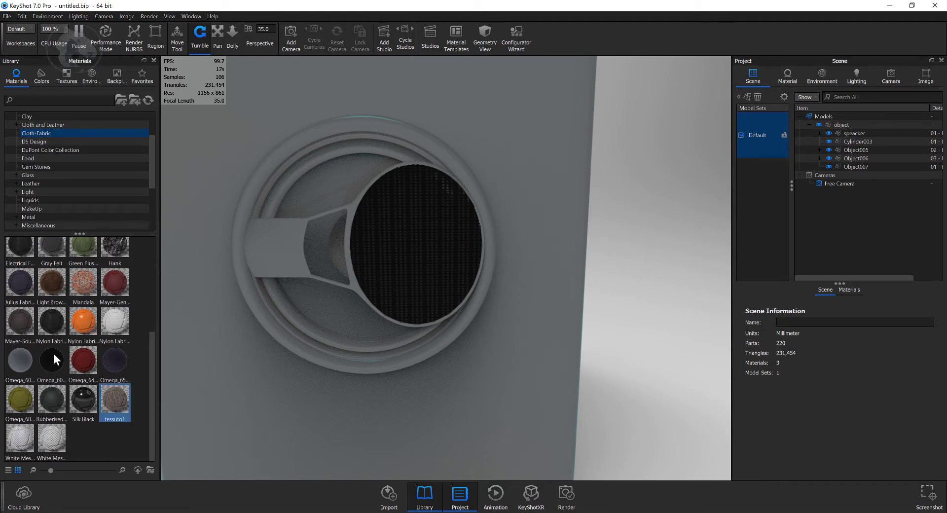
pyautogui.moveTo(90, 291)
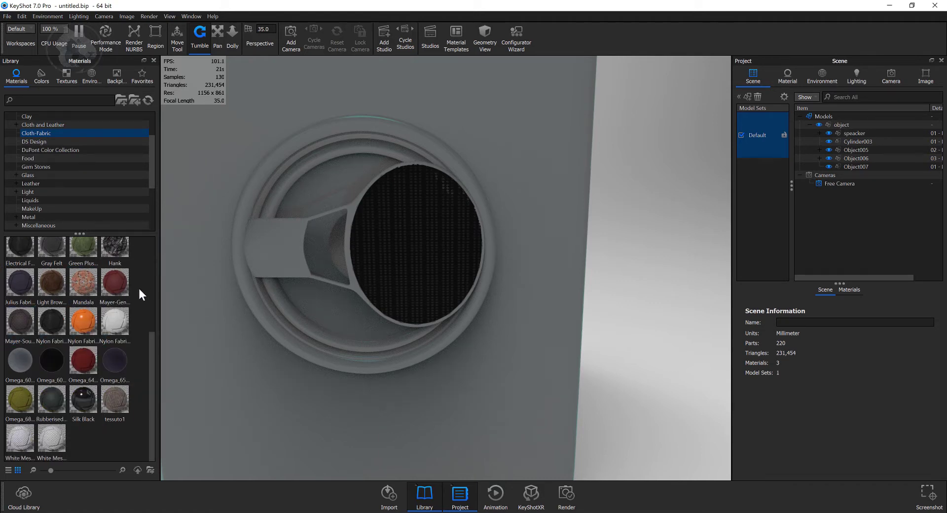
pyautogui.scroll(4, 135, 285)
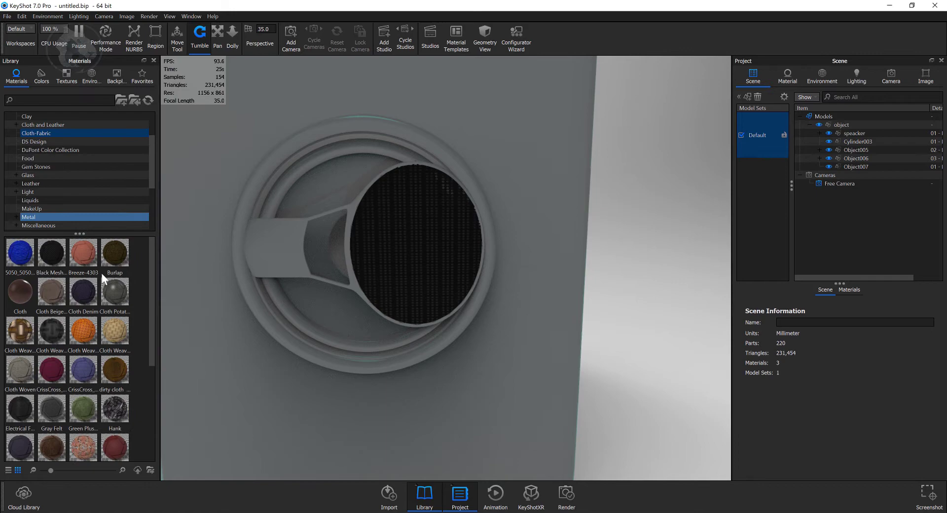
pyautogui.click(35, 142)
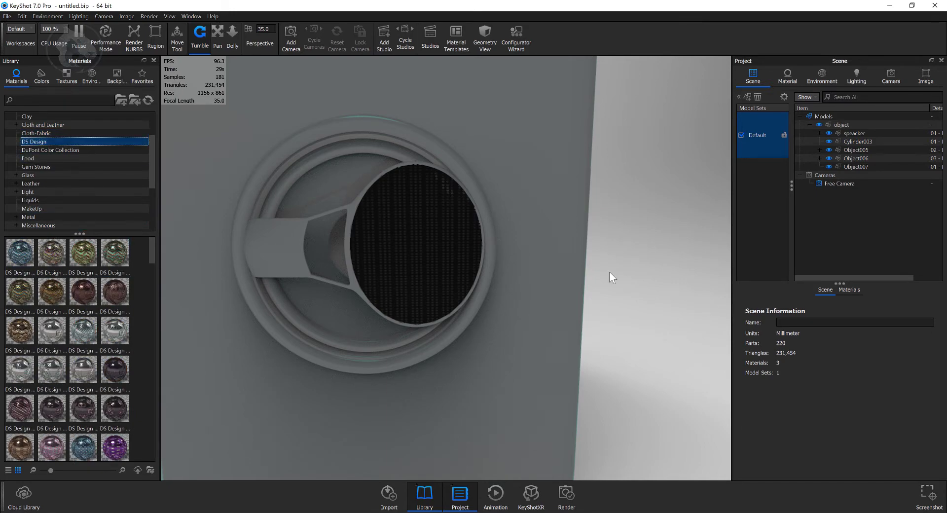
pyautogui.scroll(-4, 609, 272)
pyautogui.moveTo(487, 271); pyautogui.dragTo(582, 274)
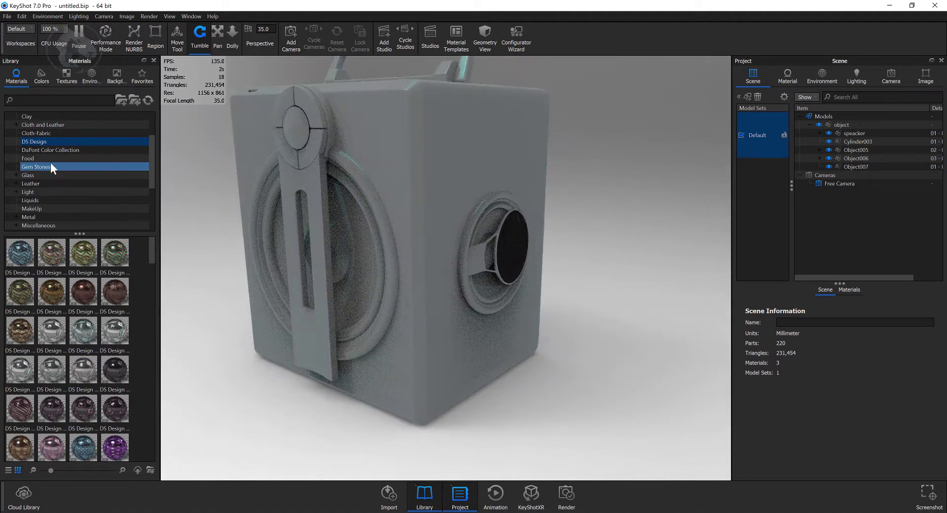
pyautogui.scroll(-1, 46, 172)
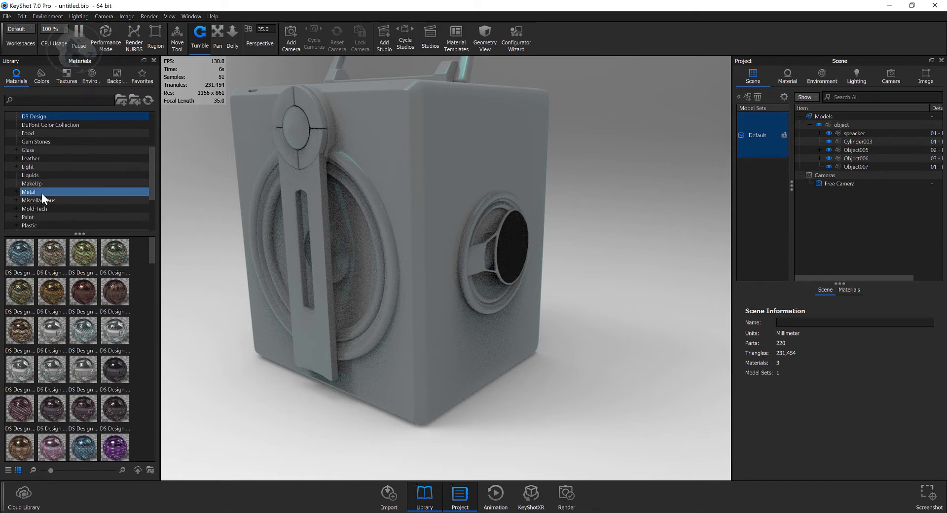
# Unlink the materials of all parts in the whole object model.
pyautogui.rightClick(842, 125)
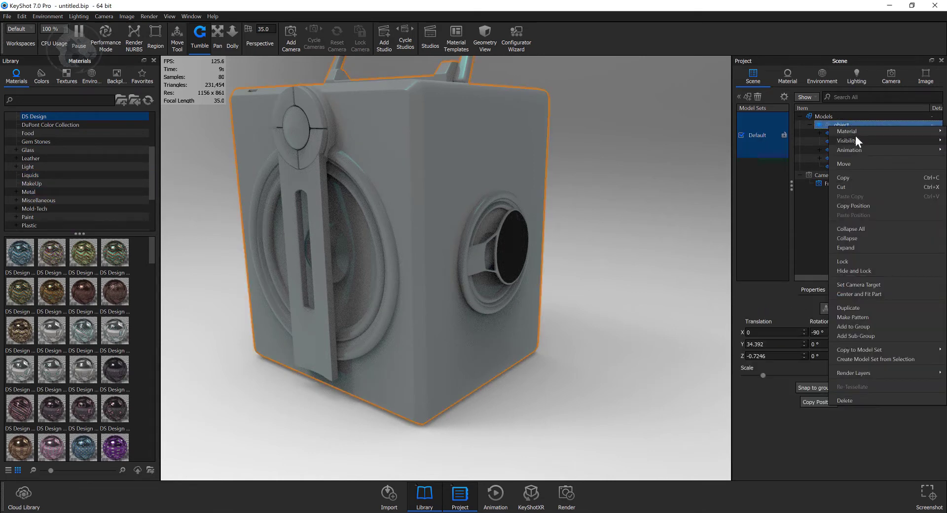
pyautogui.moveTo(855, 133)
pyautogui.click(761, 141)
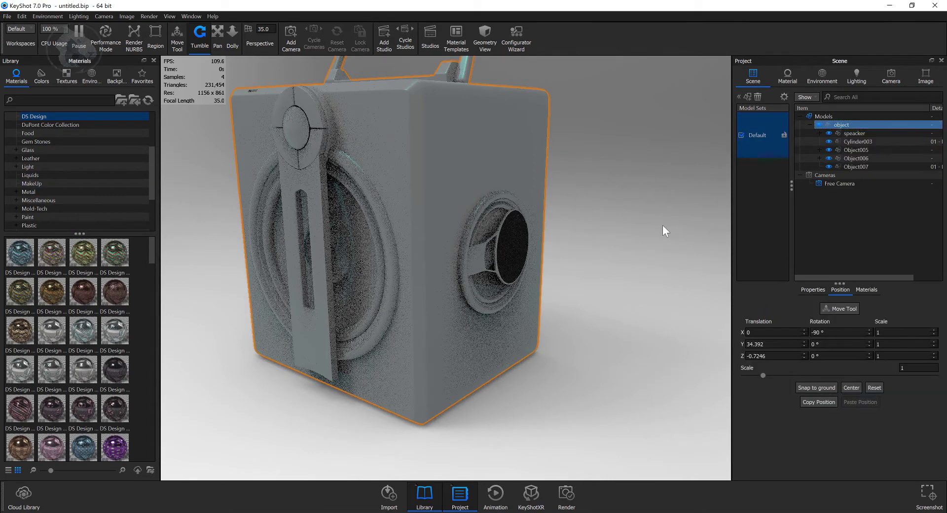
# Try the black procedural leather from the Leather Miscellaneous category on the speaker cabinet.
pyautogui.click(17, 158)
pyautogui.click(39, 166)
pyautogui.moveTo(93, 247); pyautogui.dragTo(417, 136)
# Try the black Hard Rough plastic on the speaker cabinet, and replace it with the black Hard Shiny plastic.
pyautogui.scroll(-1, 59, 182)
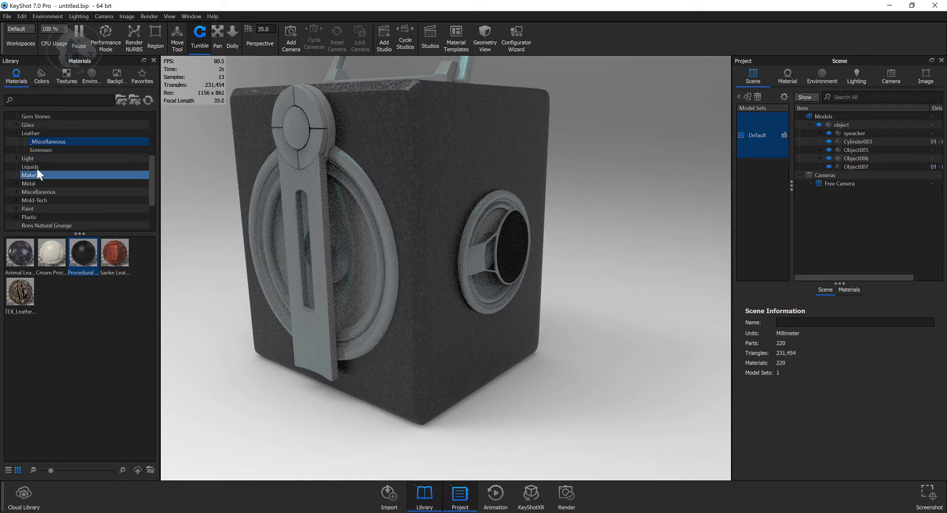
pyautogui.scroll(-1, 51, 195)
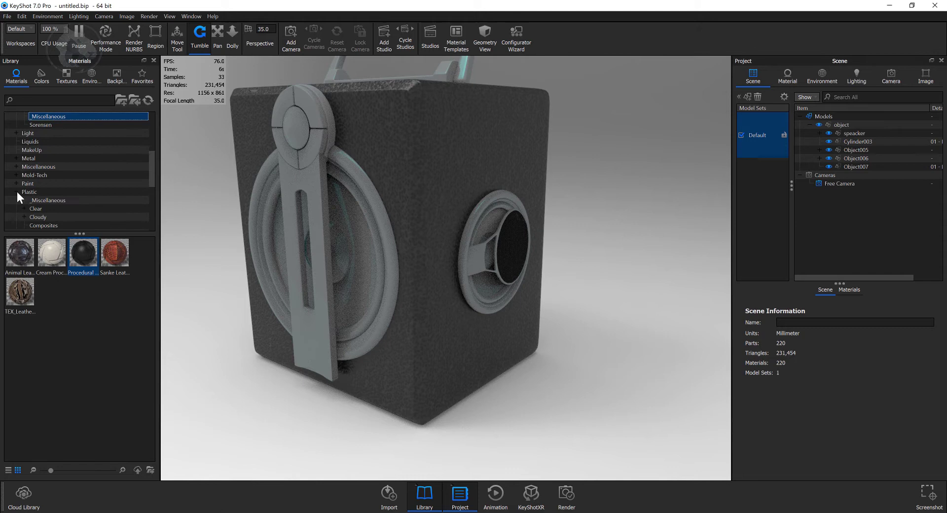
pyautogui.scroll(-1, 45, 221)
pyautogui.click(43, 209)
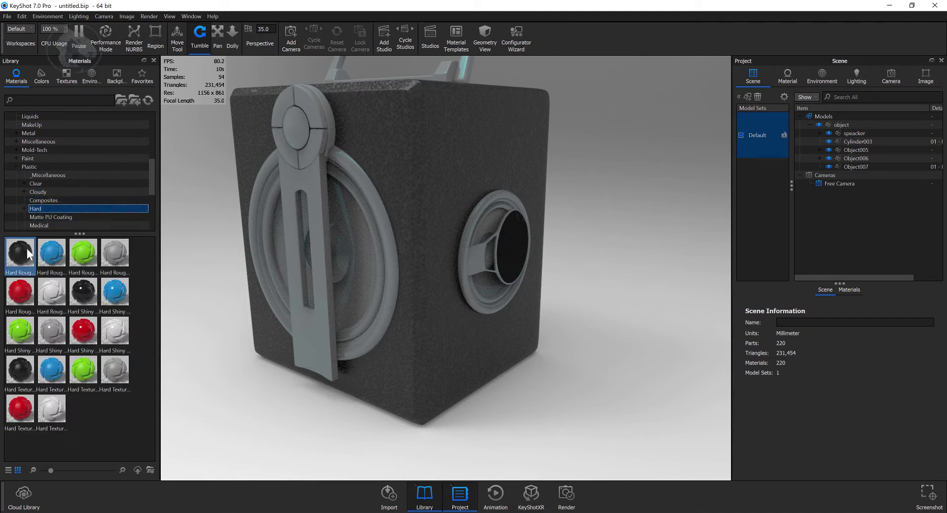
pyautogui.moveTo(26, 247); pyautogui.dragTo(414, 132)
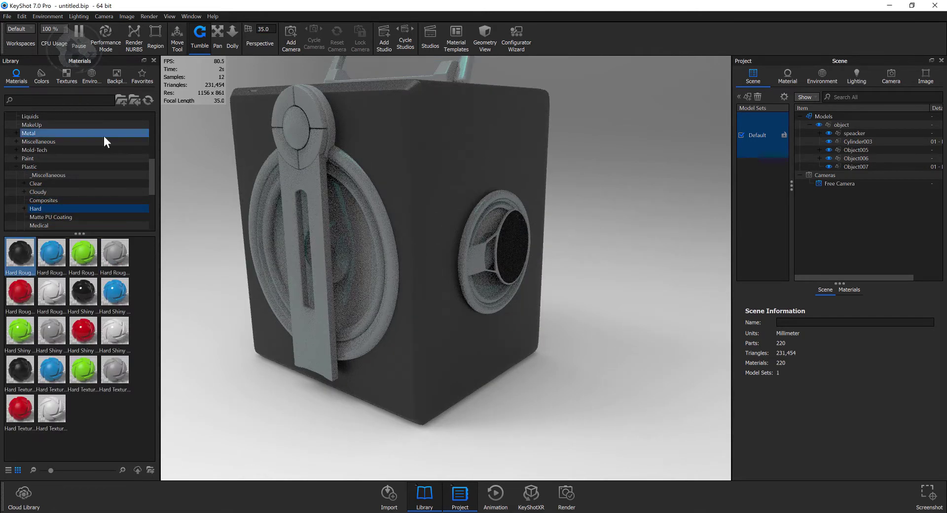
pyautogui.moveTo(83, 291); pyautogui.dragTo(330, 310)
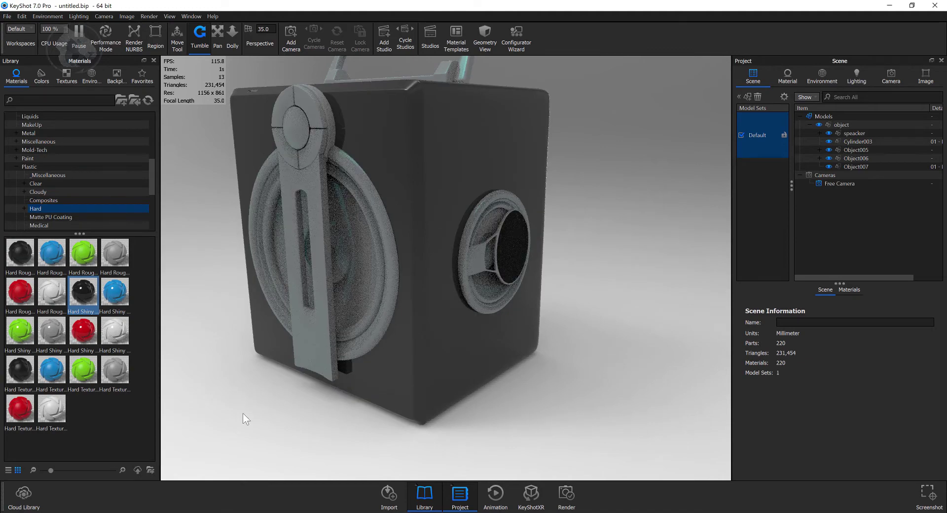
# Apply blue Hard Shiny plastic to the front speaker's outer ring and black Hard Textured plastic to its inner surround.
pyautogui.moveTo(243, 418); pyautogui.dragTo(483, 421)
pyautogui.moveTo(119, 294); pyautogui.dragTo(360, 226)
pyautogui.moveTo(20, 370); pyautogui.dragTo(365, 217)
# Apply grey Hard Rough plastic to the front control's round centre button and black Hard Rough plastic to the ring around it.
pyautogui.moveTo(629, 354); pyautogui.dragTo(573, 387)
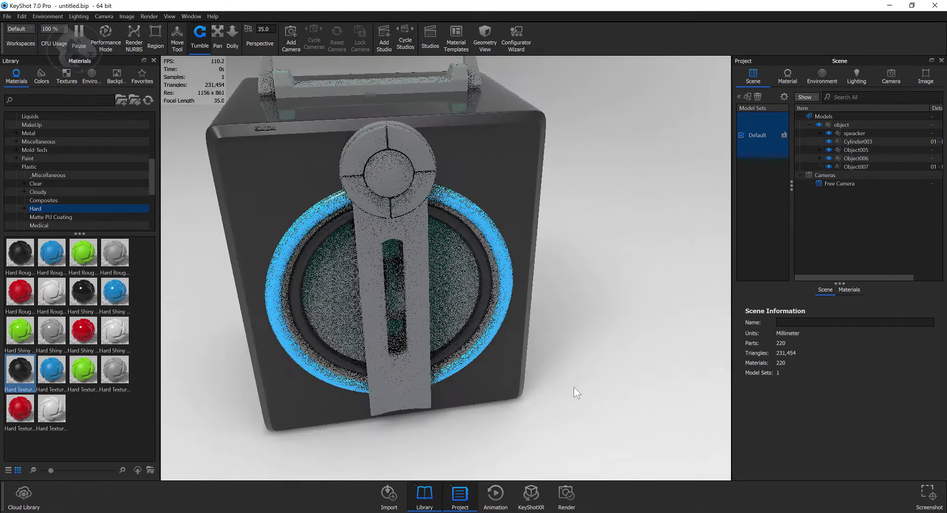
pyautogui.moveTo(124, 261); pyautogui.dragTo(391, 169)
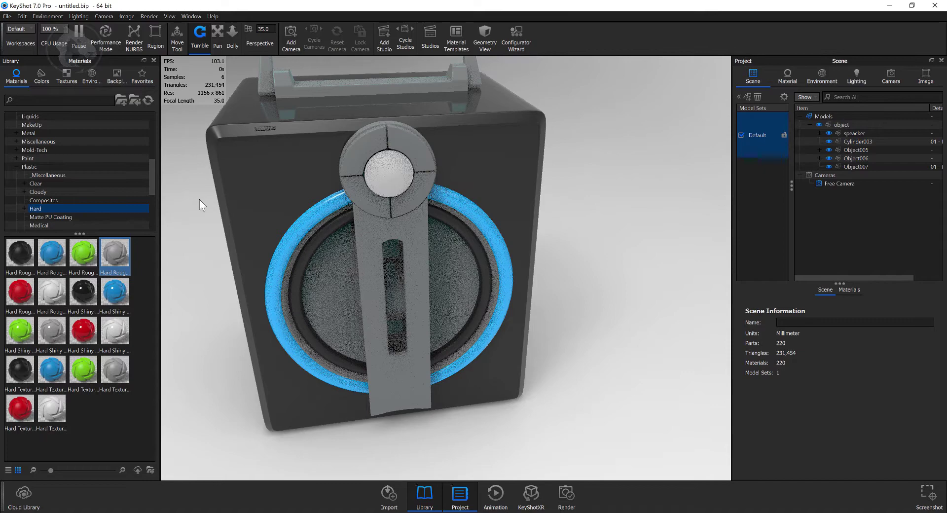
pyautogui.moveTo(25, 254); pyautogui.dragTo(418, 195)
# Apply black Hard Shiny plastic to the carrying handle and its base on top of the cabinet, linking the duplicate materials.
pyautogui.moveTo(555, 163); pyautogui.dragTo(657, 158)
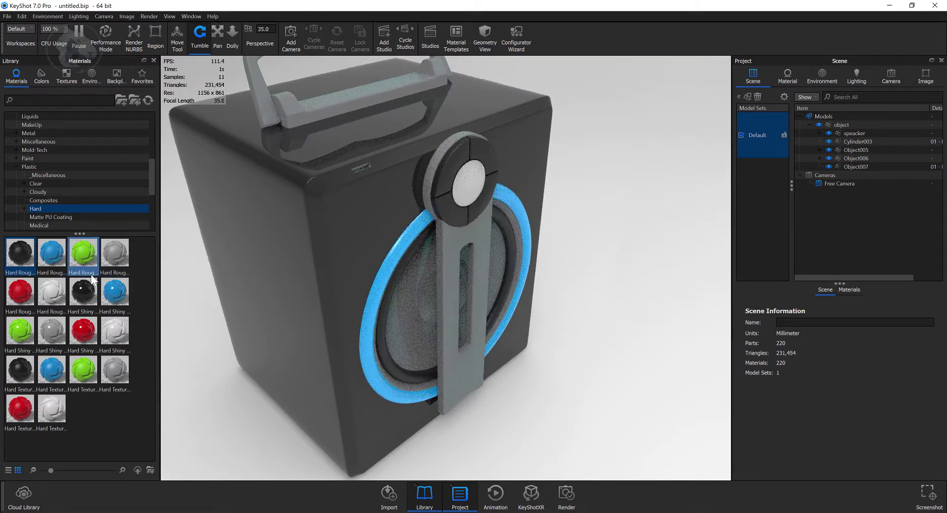
pyautogui.moveTo(88, 285); pyautogui.dragTo(502, 244)
pyautogui.click(541, 275)
pyautogui.scroll(-4, 620, 274)
pyautogui.moveTo(83, 289); pyautogui.dragTo(389, 218)
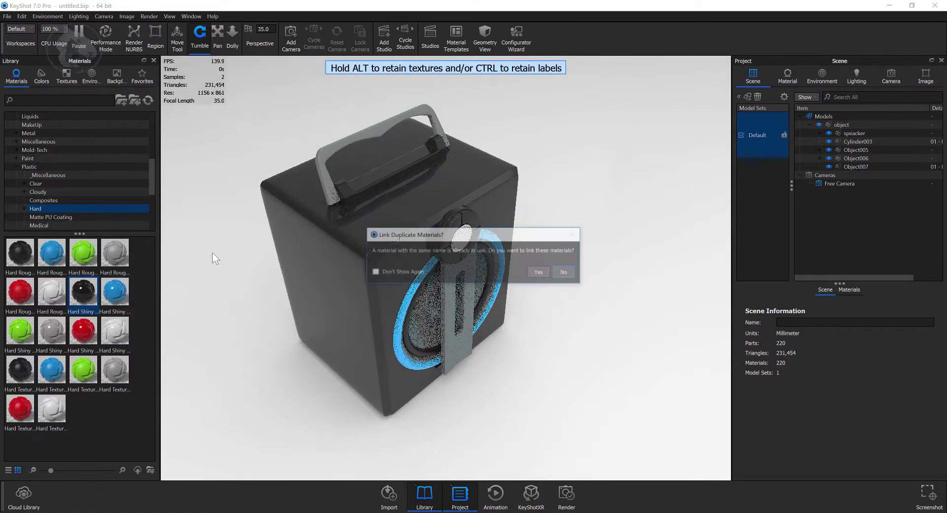
pyautogui.click(540, 273)
pyautogui.moveTo(83, 291); pyautogui.dragTo(340, 187)
pyautogui.click(541, 273)
# Try the Aluzinc metal on the small logo on the cabinet's front edge, and replace it with the Plata metal.
pyautogui.scroll(-3, 586, 291)
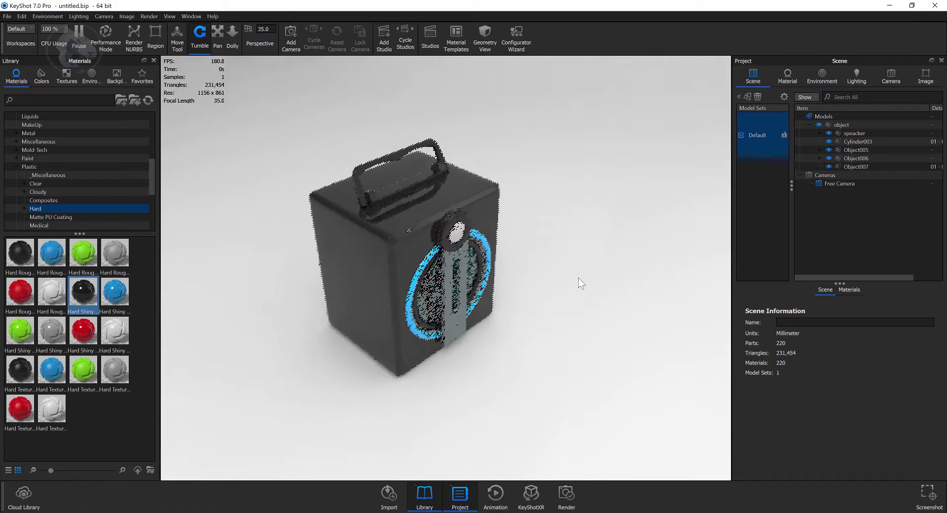
pyautogui.scroll(8, 577, 281)
pyautogui.moveTo(348, 245); pyautogui.dragTo(330, 255)
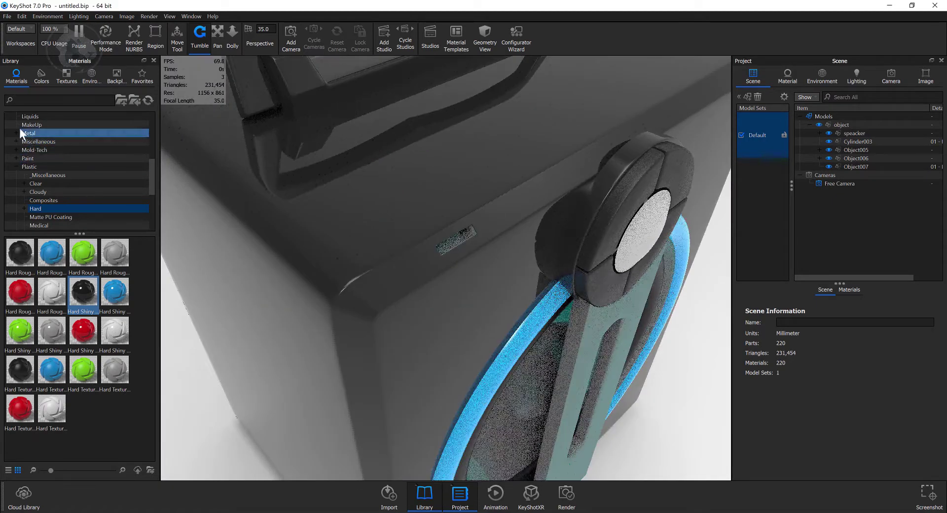
pyautogui.click(36, 141)
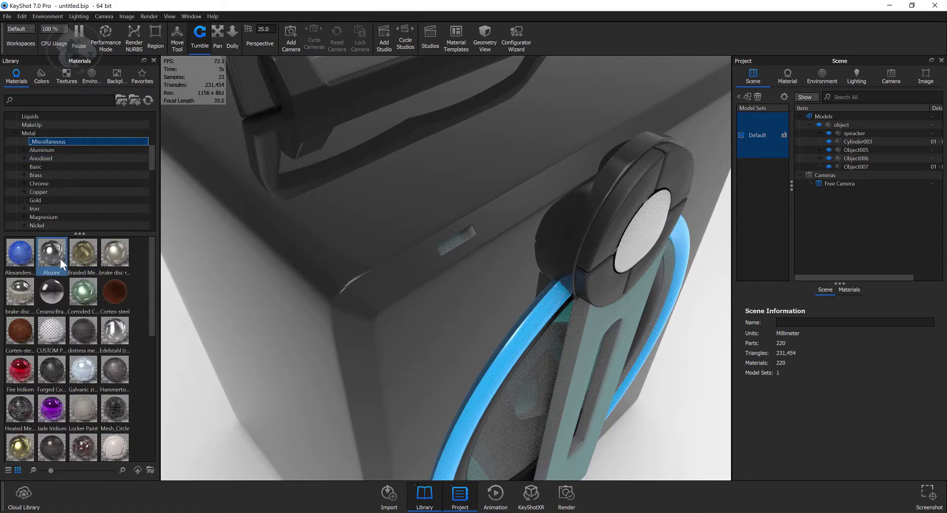
pyautogui.moveTo(60, 258); pyautogui.dragTo(457, 238)
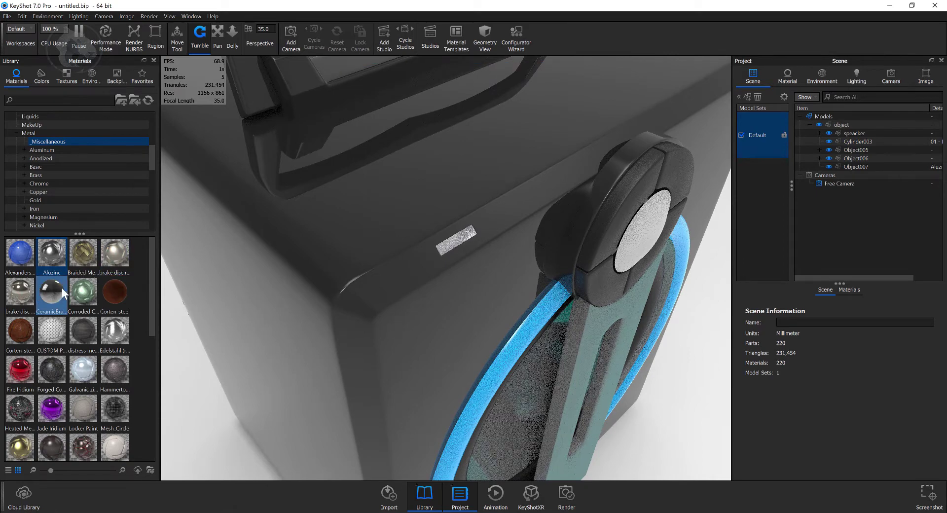
pyautogui.scroll(-1, 61, 289)
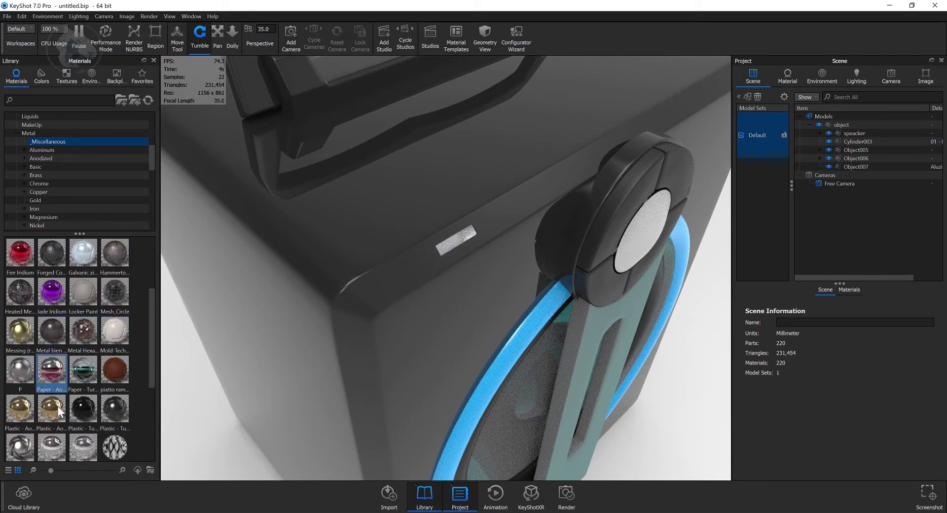
pyautogui.moveTo(20, 447); pyautogui.dragTo(197, 277)
# Copy the blue plastic from the front speaker's outer ring and paste it linked onto the side speaker's outer ring.
pyautogui.scroll(-8, 472, 255)
pyautogui.scroll(2, 404, 276)
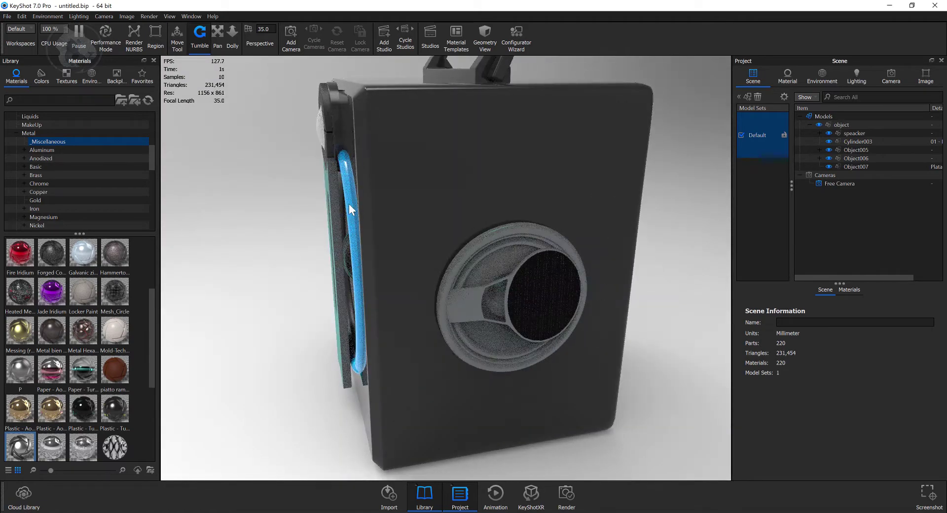
pyautogui.rightClick(348, 203)
pyautogui.click(361, 236)
pyautogui.rightClick(474, 247)
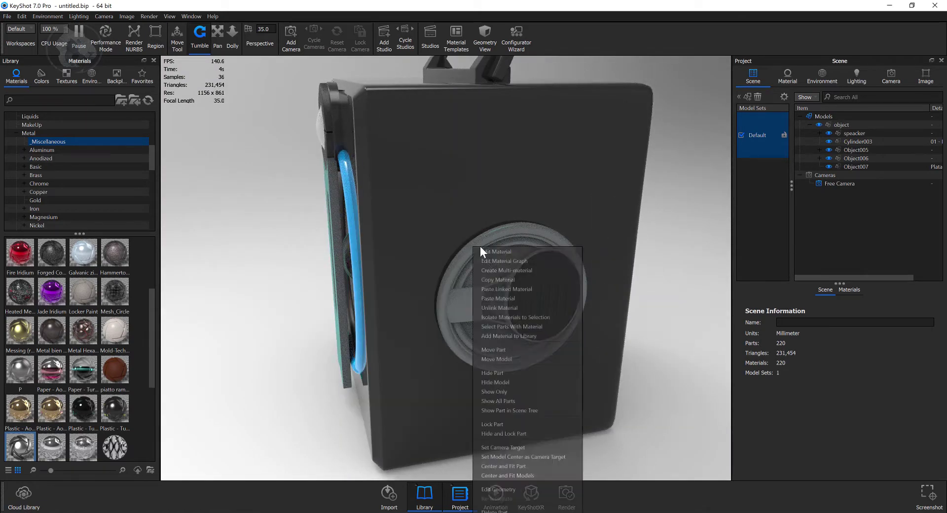
pyautogui.click(515, 288)
# Paste the linked blue material onto the bracket arm and cap rim of the side speaker.
pyautogui.scroll(5, 664, 304)
pyautogui.moveTo(652, 306); pyautogui.dragTo(380, 270)
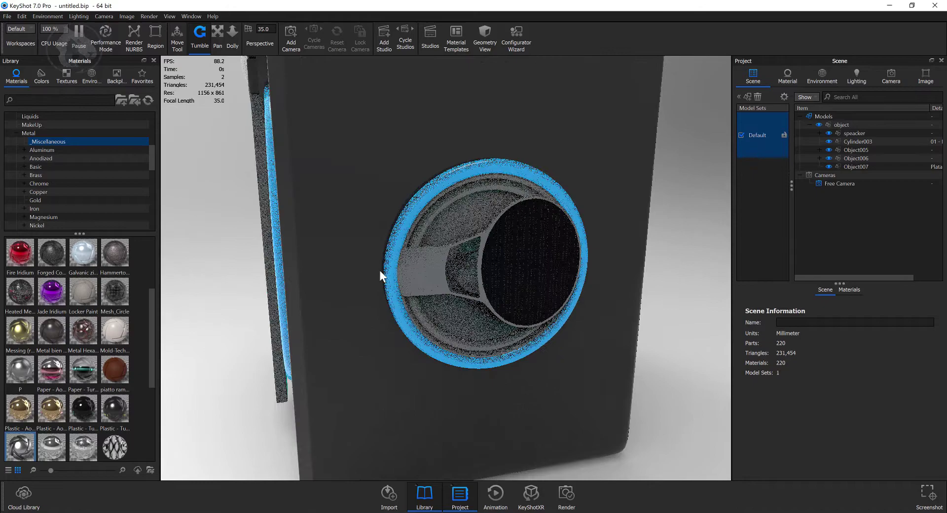
pyautogui.rightClick(411, 261)
pyautogui.click(440, 302)
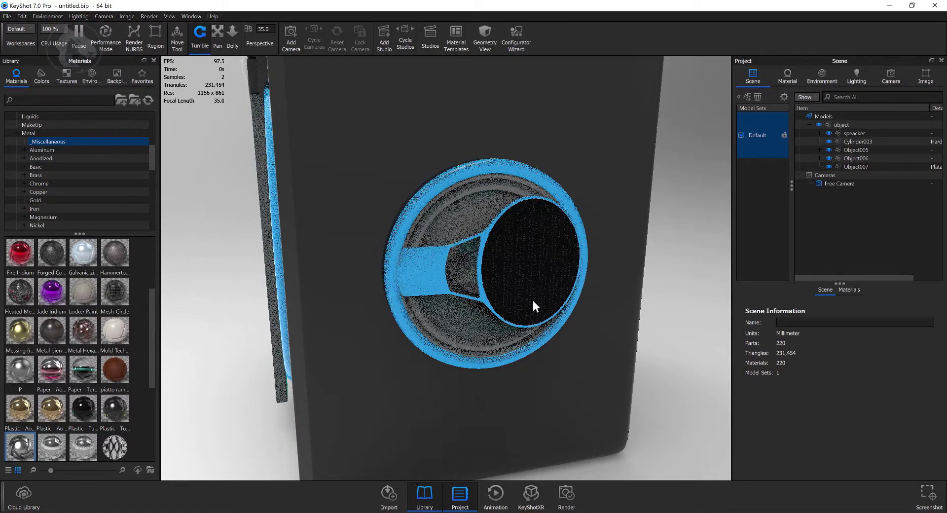
# Copy the black material from the front speaker's inner surround and paste it linked onto the side speaker's surround.
pyautogui.moveTo(532, 300); pyautogui.dragTo(351, 285)
pyautogui.scroll(5, 351, 285)
pyautogui.rightClick(418, 250)
pyautogui.click(444, 292)
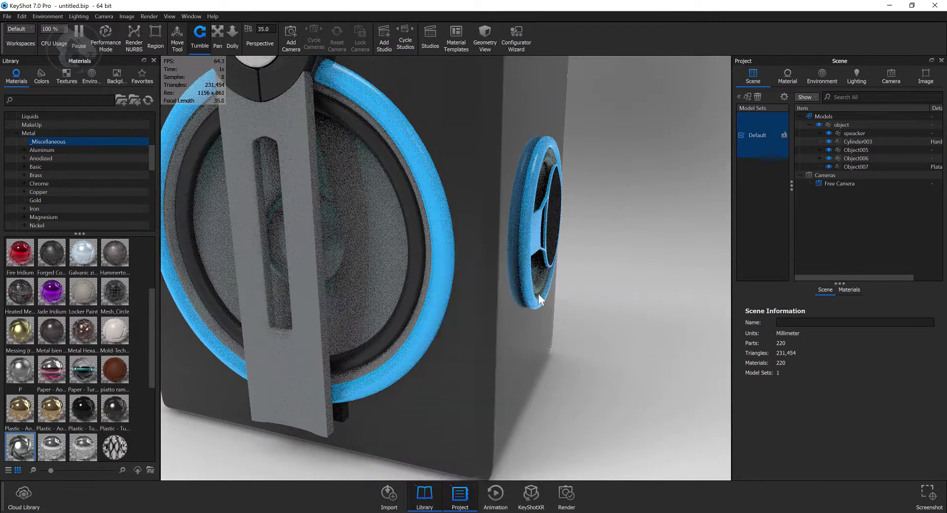
pyautogui.moveTo(545, 284); pyautogui.dragTo(404, 251)
pyautogui.rightClick(393, 197)
pyautogui.click(417, 239)
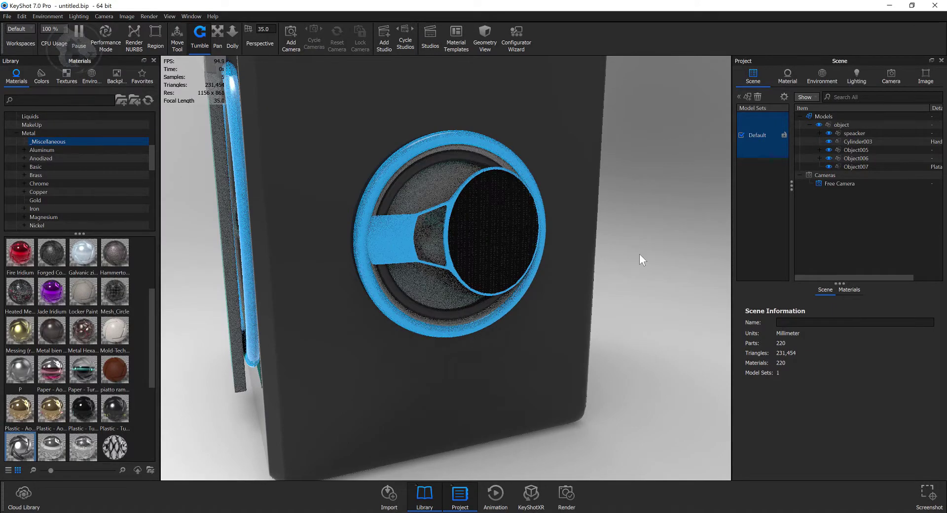
# Select the front speaker part behind the slotted bar and check its extent by toggling its visibility off and on.
pyautogui.moveTo(639, 254); pyautogui.dragTo(587, 265)
pyautogui.scroll(5, 586, 256)
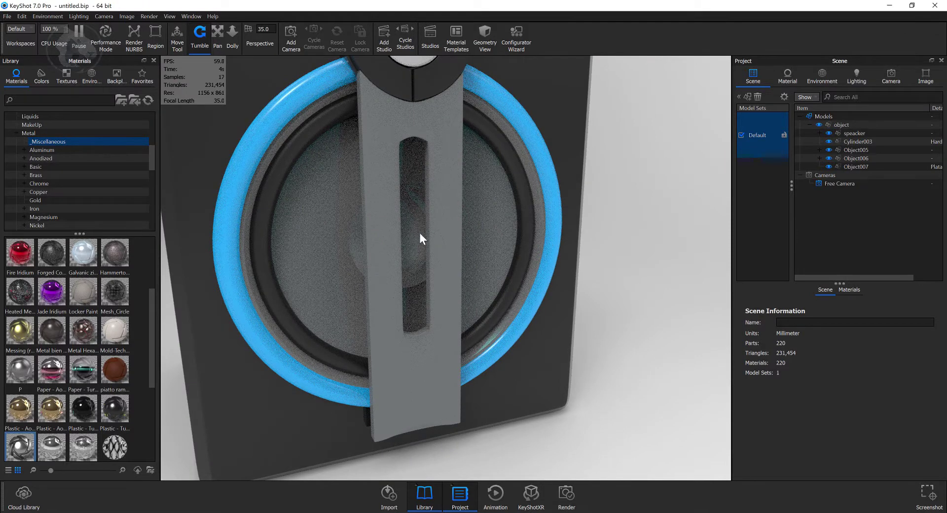
pyautogui.click(406, 226)
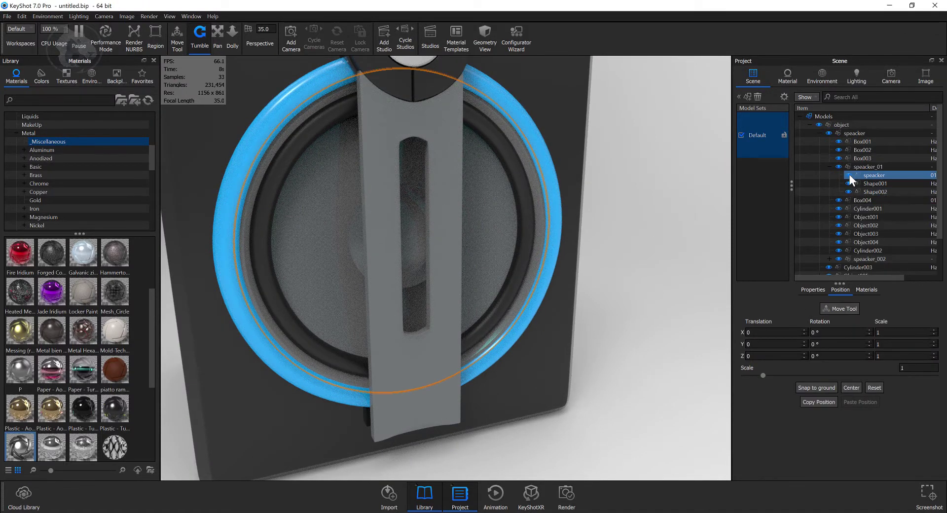
pyautogui.click(849, 175)
pyautogui.click(849, 176)
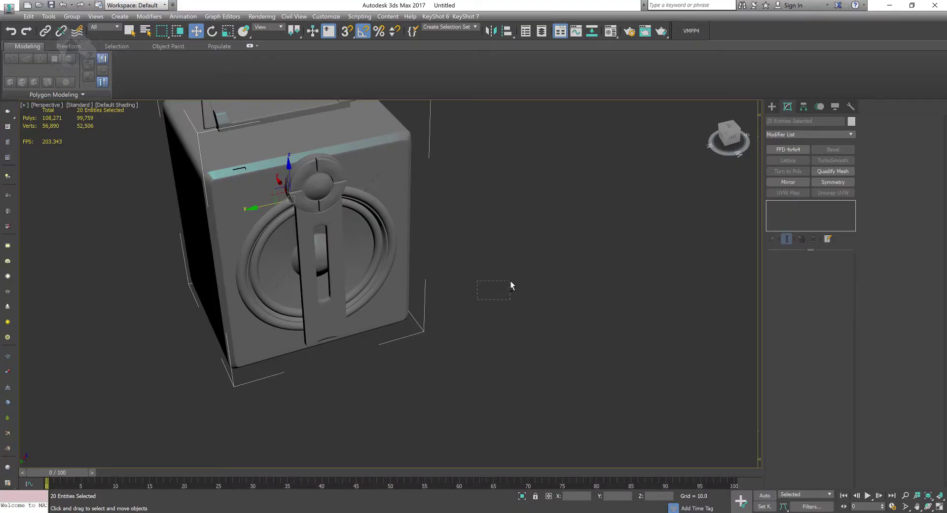
# Show edged faces and open the group of the front speaker behind the slotted bar for editing.
pyautogui.keyDown('alt'); pyautogui.moveTo(510, 282); pyautogui.dragTo(512, 281); pyautogui.keyUp('alt')
pyautogui.keyDown('alt'); pyautogui.moveTo(365, 290); pyautogui.dragTo(467, 289, button='middle'); pyautogui.keyUp('alt')
pyautogui.scroll(5, 401, 262)
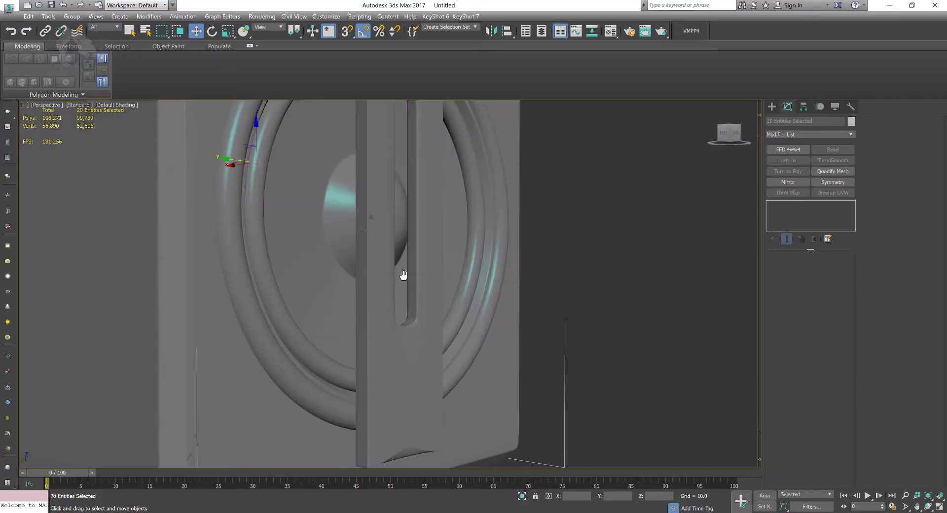
pyautogui.moveTo(402, 274); pyautogui.dragTo(411, 298, button='middle')
pyautogui.click(310, 226)
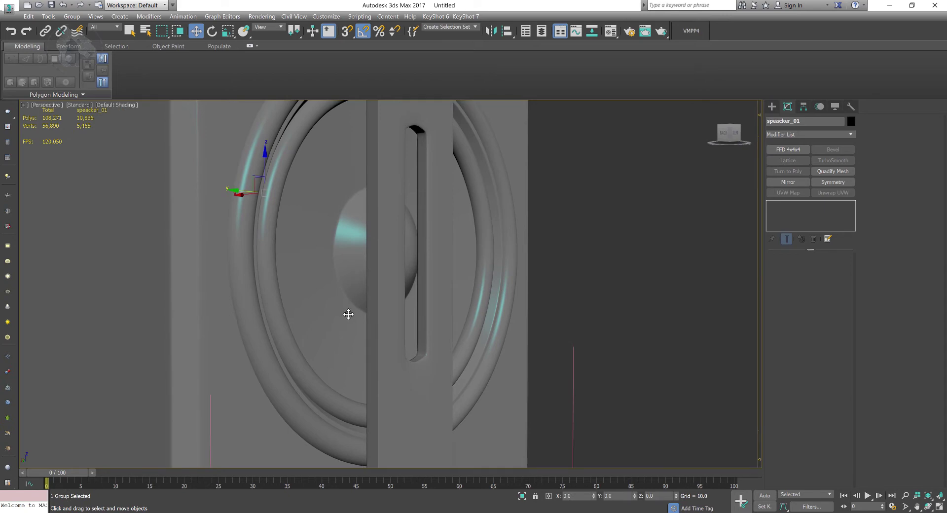
pyautogui.press('F4')
pyautogui.click(72, 17)
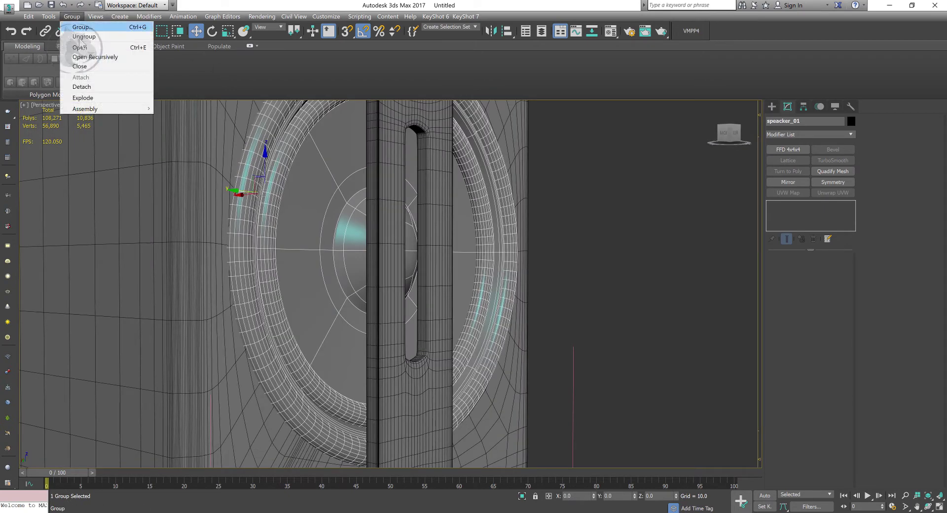
pyautogui.click(80, 47)
# Select the cone mesh inside the opened front speaker group and isolate it.
pyautogui.click(312, 201)
pyautogui.keyDown('alt'); pyautogui.moveTo(313, 201); pyautogui.dragTo(323, 199, button='middle'); pyautogui.keyUp('alt')
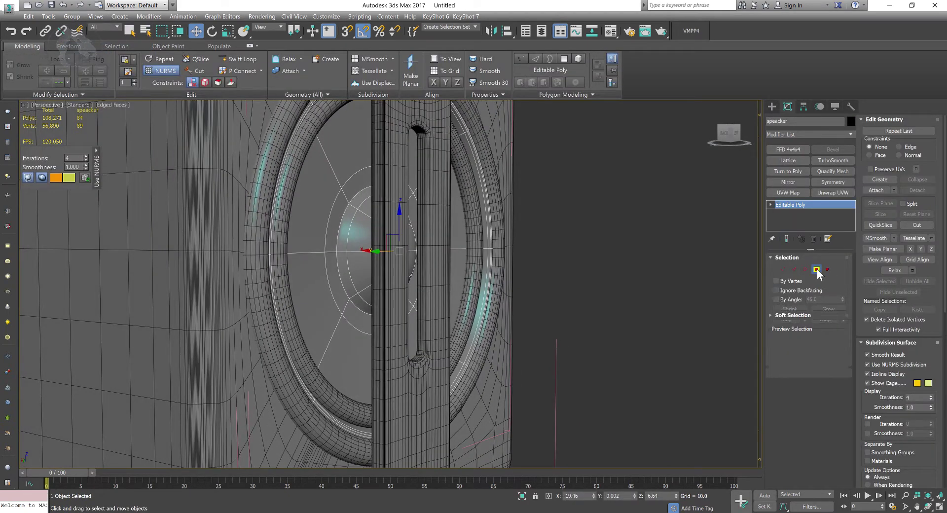
pyautogui.hotkey('alt', 'q')
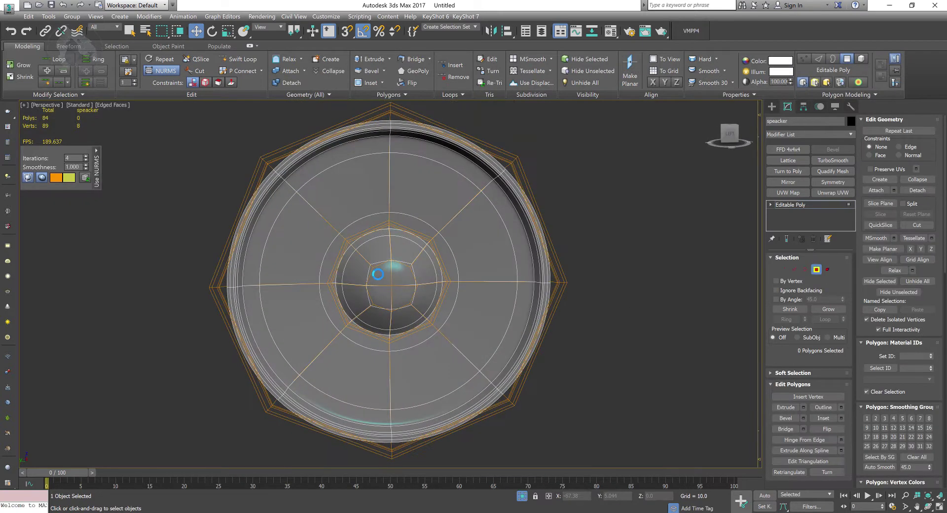
# Grow a polygon selection over the cone's central dome and turn off NURMS subdivision for the mesh.
pyautogui.click(828, 309)
pyautogui.click(828, 309)
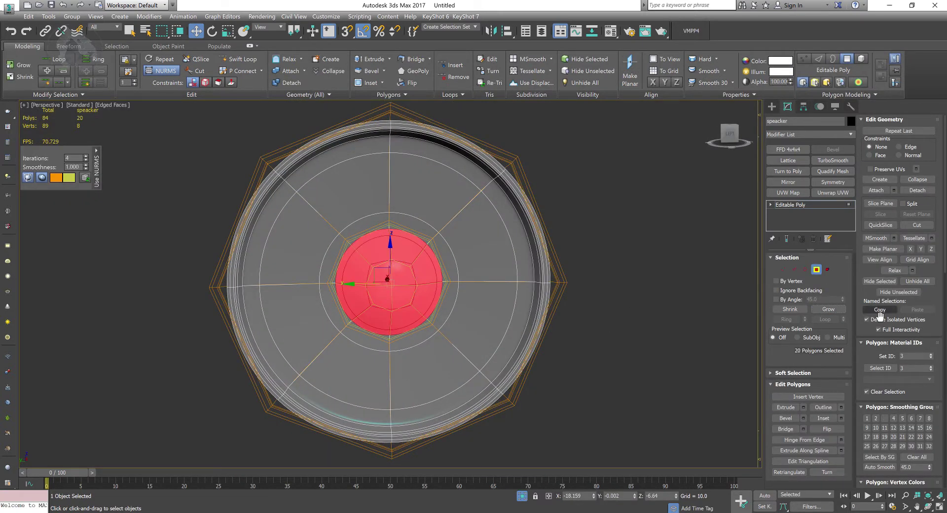
pyautogui.scroll(-5, 878, 403)
pyautogui.click(867, 395)
pyautogui.scroll(3, 572, 326)
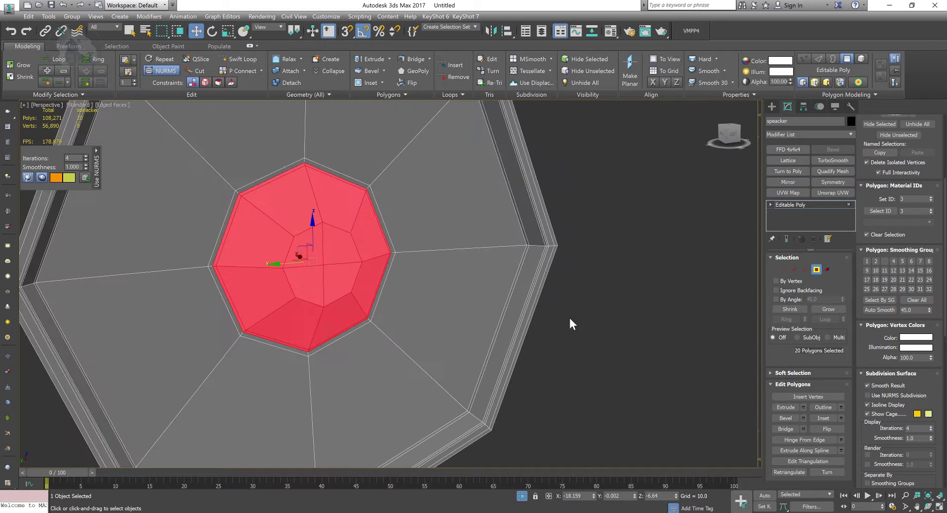
# Extend the selection by one more ring of polygons and detach the front speaker's central dome as a separate object.
pyautogui.click(828, 309)
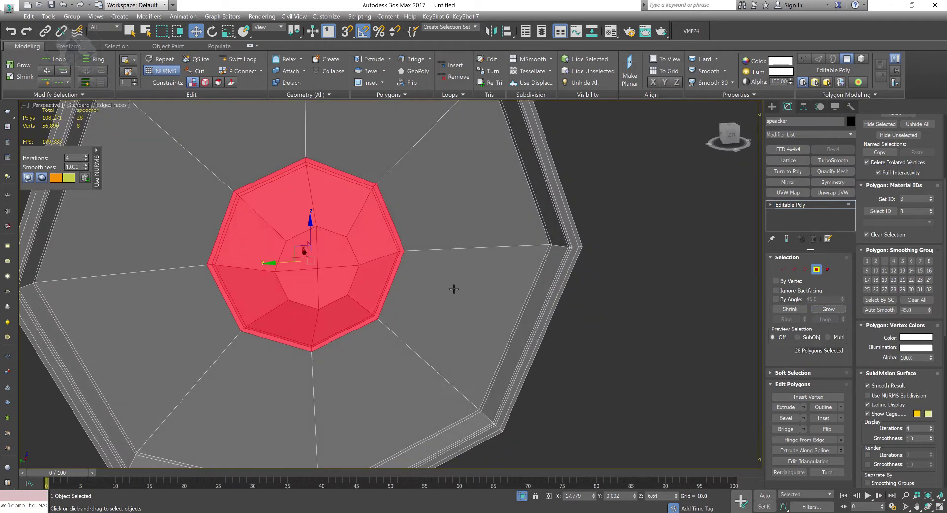
pyautogui.scroll(5, 887, 231)
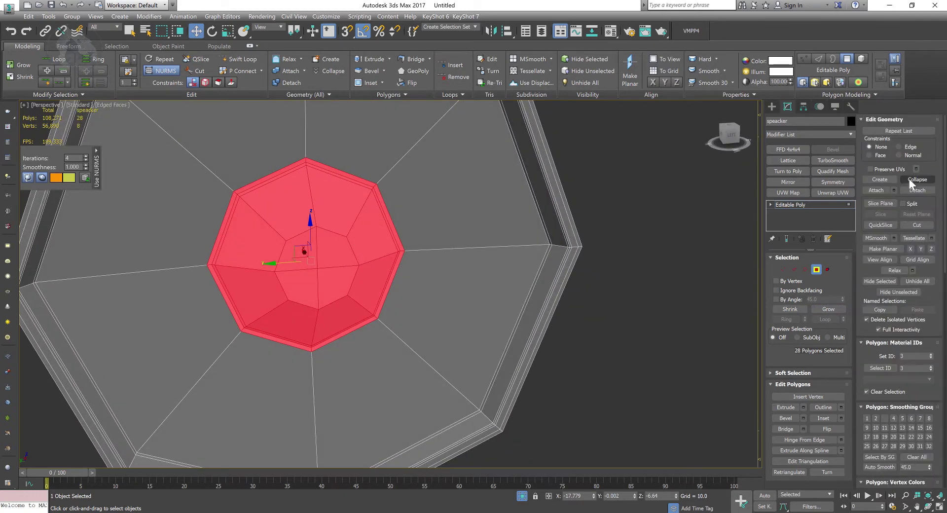
pyautogui.click(917, 190)
pyautogui.click(503, 266)
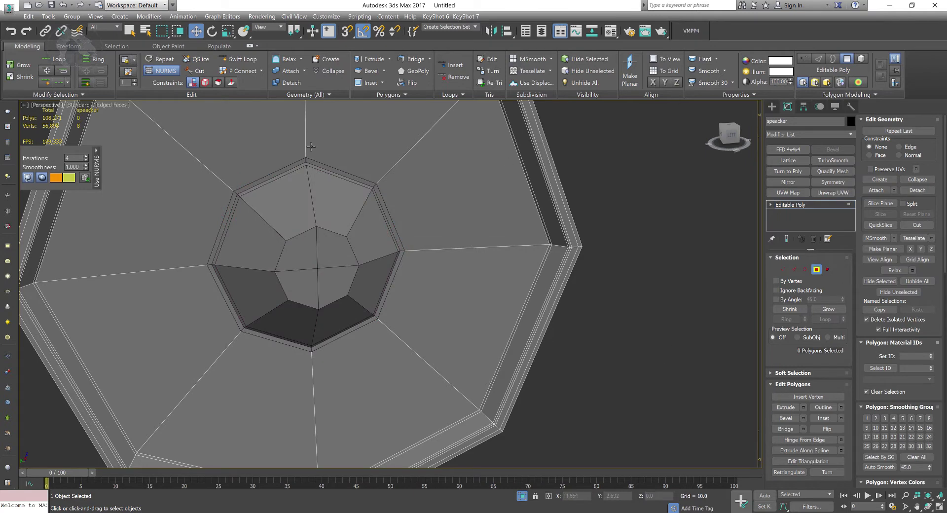
# Insert a supporting edge loop with Swift Loop on the front speaker's cone, close to its central opening.
pyautogui.keyDown('alt'); pyautogui.moveTo(310, 146); pyautogui.dragTo(327, 163, button='middle'); pyautogui.keyUp('alt')
pyautogui.click(240, 60)
pyautogui.click(298, 308)
pyautogui.rightClick(302, 307)
# Select the detached front dome and insert a Swift Loop edge loop close to its outer rim.
pyautogui.moveTo(386, 288); pyautogui.dragTo(353, 286, button='middle')
pyautogui.keyDown('alt'); pyautogui.moveTo(353, 287); pyautogui.dragTo(357, 227, button='middle'); pyautogui.keyUp('alt')
pyautogui.scroll(3, 296, 278)
pyautogui.press('4')
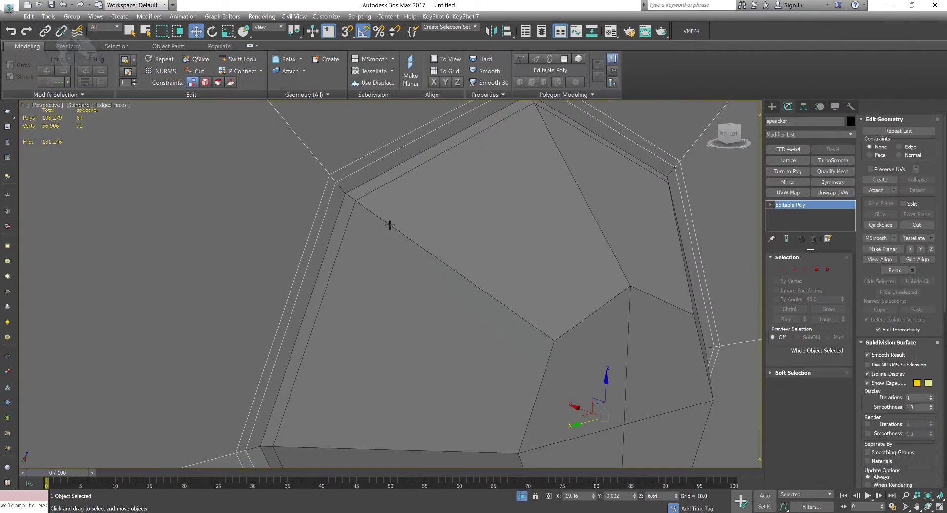
pyautogui.click(390, 225)
pyautogui.click(338, 184)
pyautogui.keyDown('alt'); pyautogui.moveTo(389, 220); pyautogui.dragTo(377, 222, button='middle'); pyautogui.keyUp('alt')
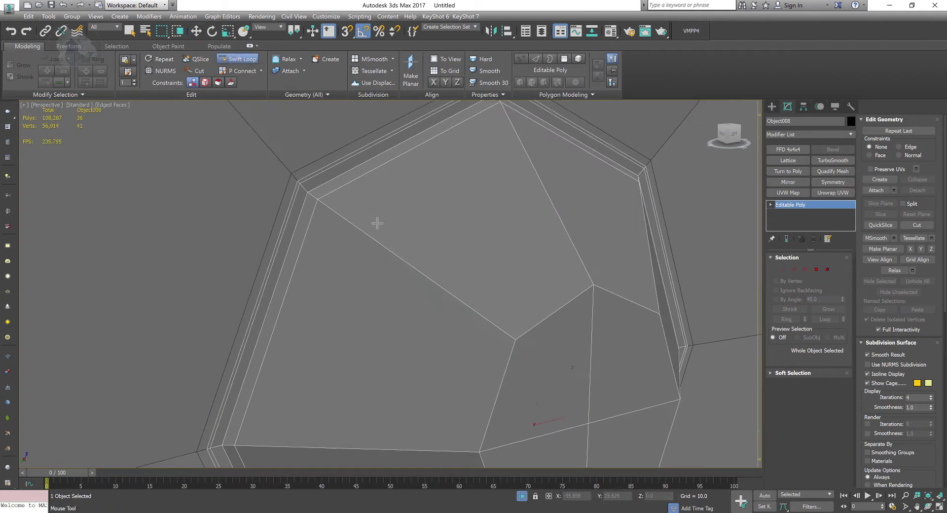
pyautogui.scroll(-3, 394, 229)
pyautogui.rightClick(429, 243)
# Apply TurboSmooth to the front speaker's detached dome and, with 3 iterations, to the surrounding cone.
pyautogui.keyDown('alt'); pyautogui.moveTo(429, 243); pyautogui.dragTo(417, 236, button='middle'); pyautogui.keyUp('alt')
pyautogui.scroll(-3, 417, 236)
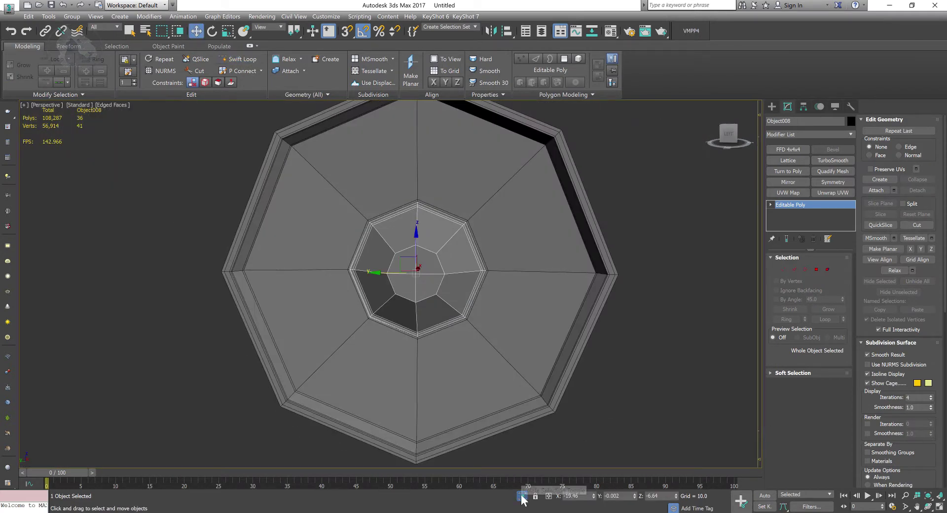
pyautogui.click(832, 160)
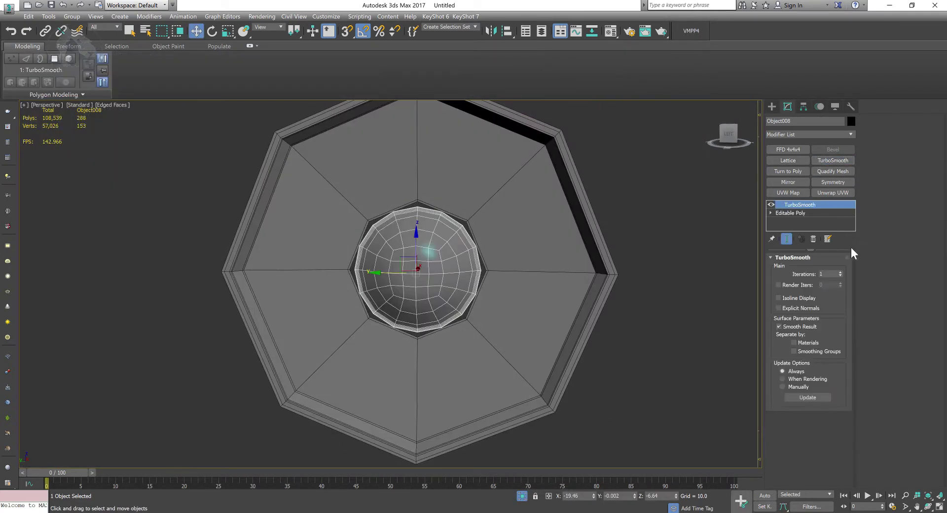
pyautogui.click(832, 160)
pyautogui.click(840, 272)
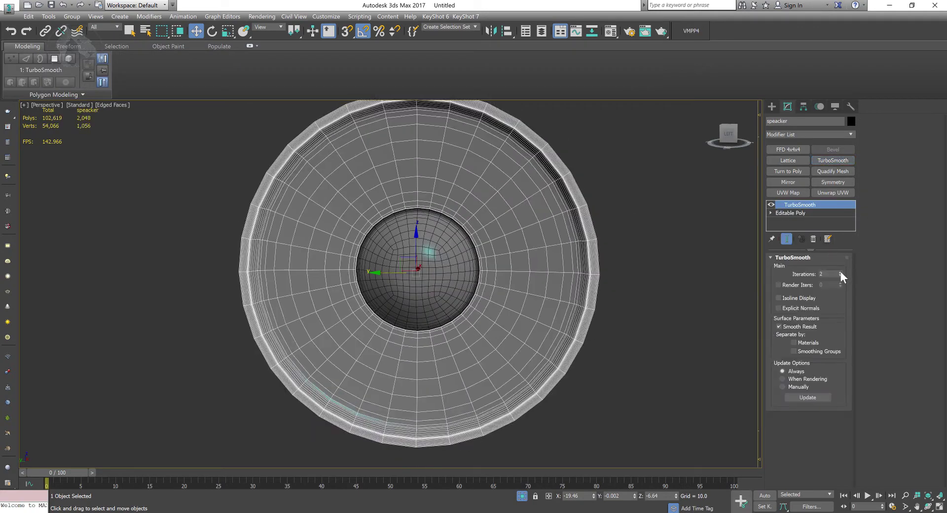
pyautogui.click(626, 286)
pyautogui.keyDown('alt'); pyautogui.moveTo(626, 286); pyautogui.dragTo(618, 240, button='middle'); pyautogui.keyUp('alt')
pyautogui.hotkey('ctrl', 'z')
pyautogui.click(840, 273)
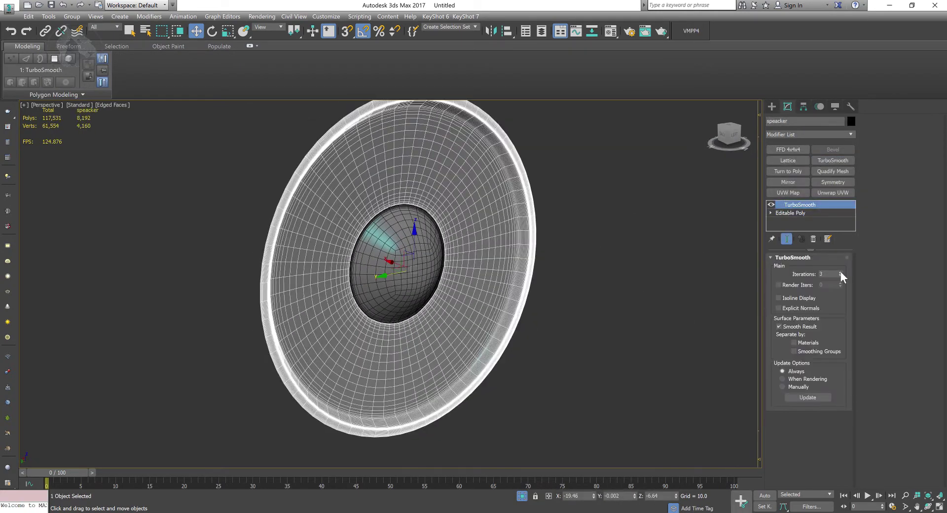
# End the isolation of the front cone, then select and isolate the side speaker's cone mesh.
pyautogui.click(520, 495)
pyautogui.keyDown('alt'); pyautogui.moveTo(621, 418); pyautogui.dragTo(419, 311, button='middle'); pyautogui.keyUp('alt')
pyautogui.scroll(-5, 596, 406)
pyautogui.scroll(4, 458, 345)
pyautogui.scroll(5, 503, 321)
pyautogui.scroll(-3, 503, 321)
pyautogui.scroll(3, 444, 285)
pyautogui.click(468, 197)
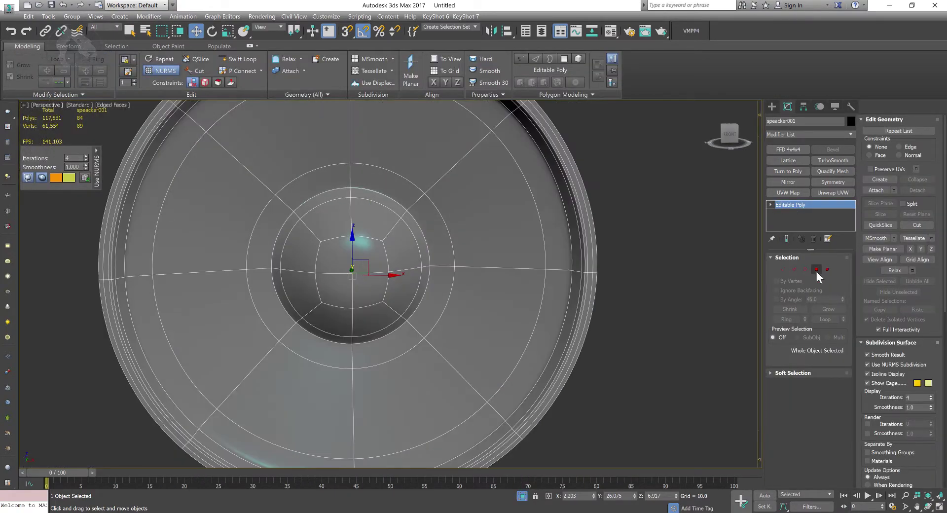
# Select the side cone's central dome polygons with Grow and Shrink, and turn off NURMS subdivision.
pyautogui.click(816, 269)
pyautogui.click(828, 309)
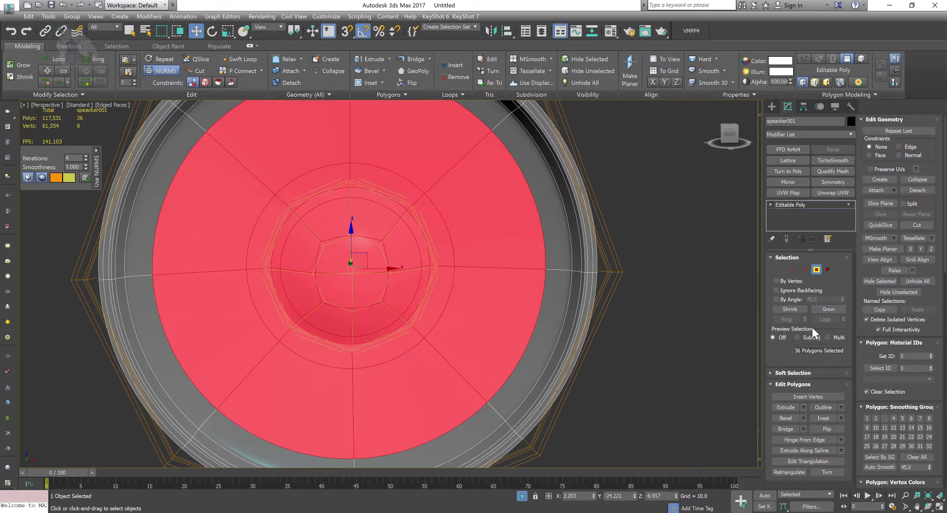
pyautogui.click(790, 309)
pyautogui.scroll(-5, 804, 340)
pyautogui.click(789, 309)
pyautogui.click(867, 422)
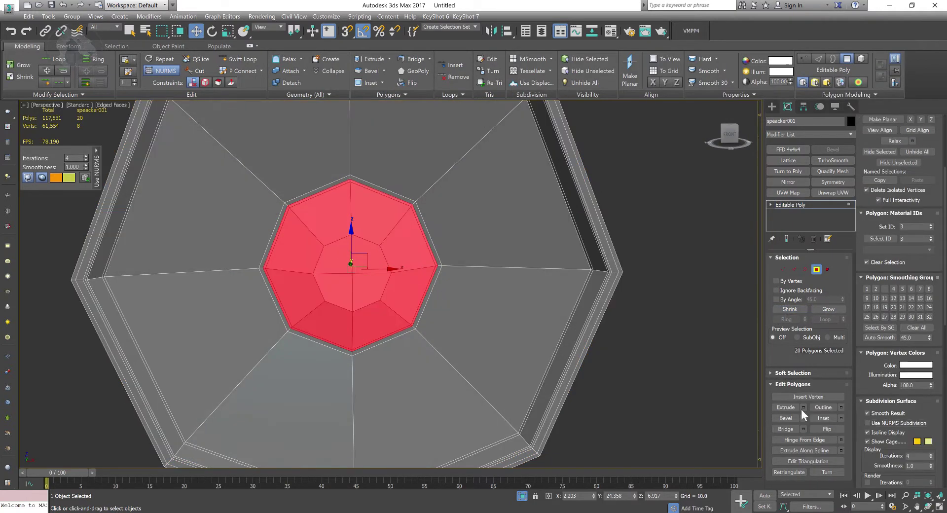
# Grow the selection by a ring, shrink it back to the inner dome and detach that dome as a separate object.
pyautogui.click(828, 309)
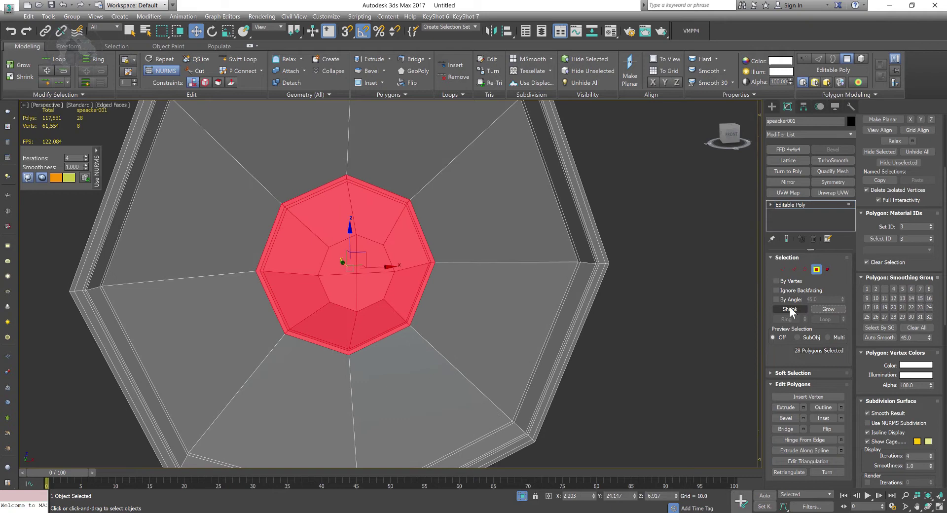
pyautogui.click(790, 309)
pyautogui.scroll(3, 617, 276)
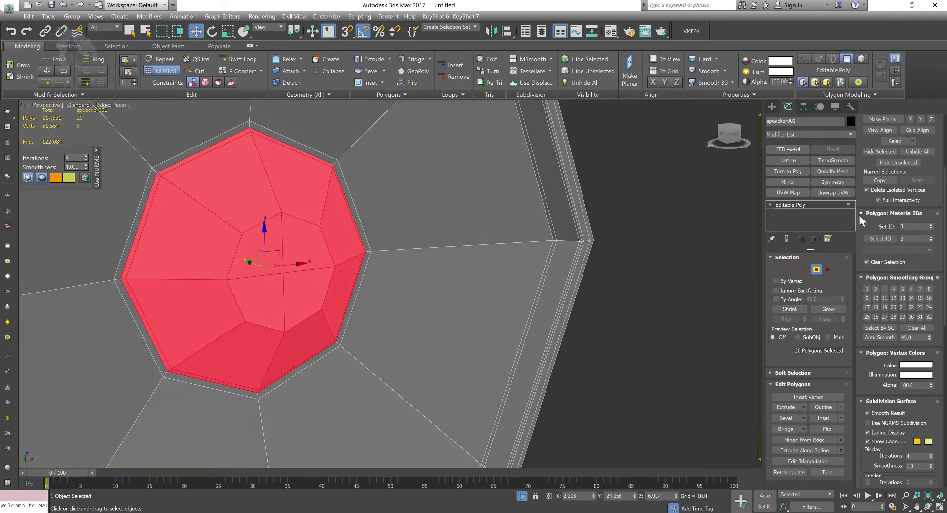
pyautogui.scroll(5, 853, 464)
pyautogui.click(916, 191)
pyautogui.click(508, 264)
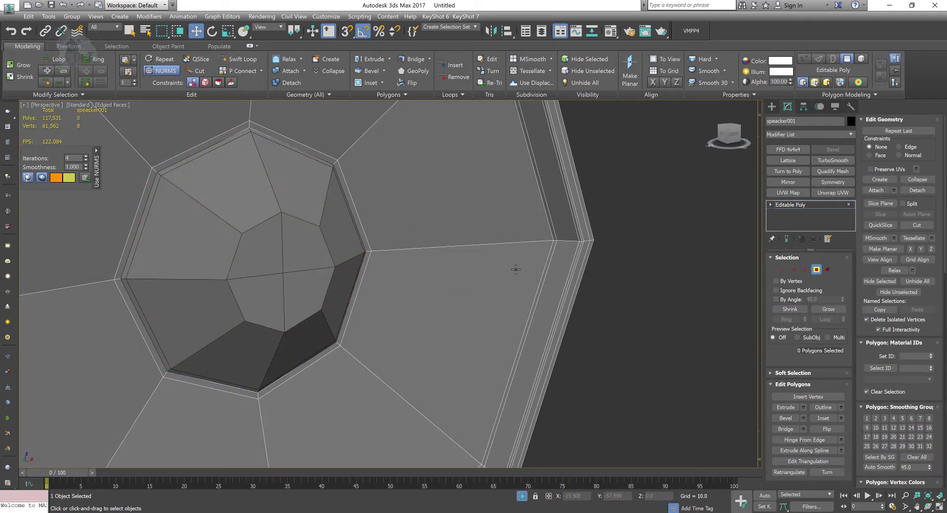
# Insert a Swift Loop edge loop around the side cone's central opening and leave polygon editing.
pyautogui.moveTo(483, 306); pyautogui.dragTo(324, 274, button='middle')
pyautogui.scroll(3, 328, 261)
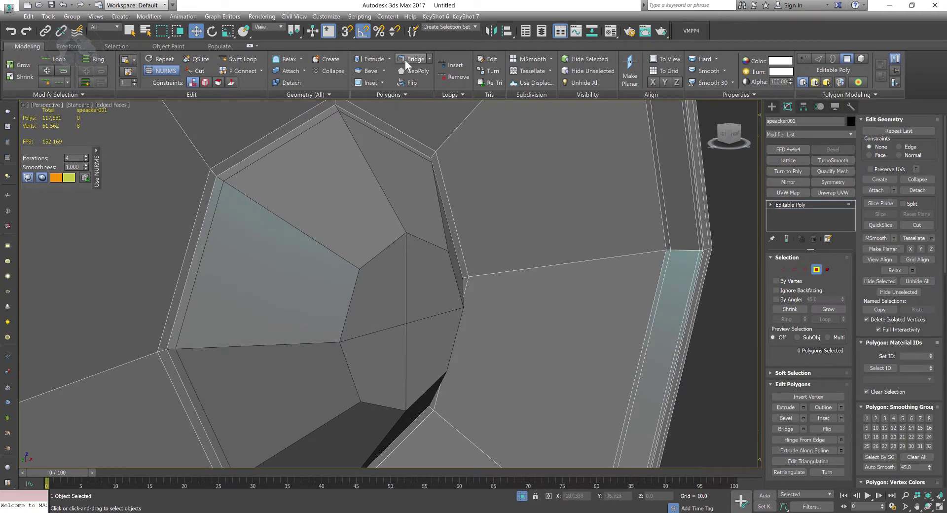
pyautogui.click(223, 60)
pyautogui.scroll(4, 294, 197)
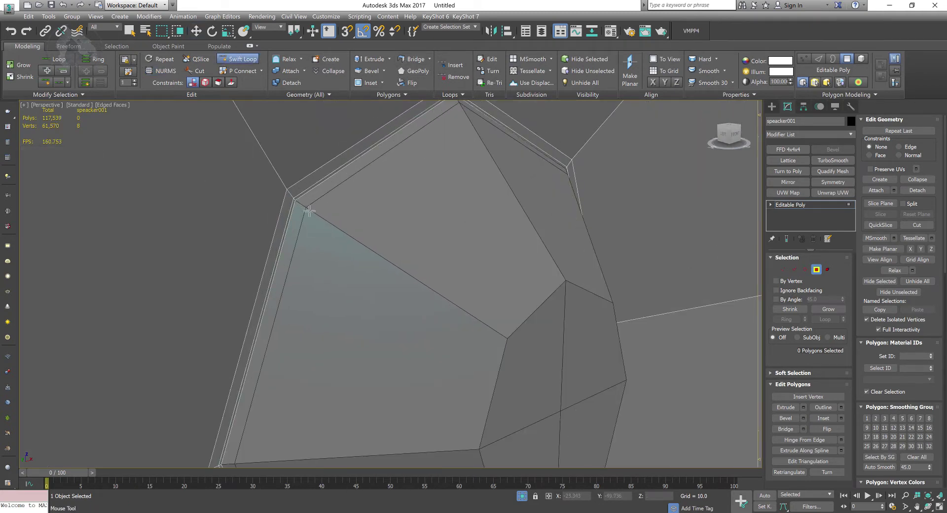
pyautogui.click(815, 269)
# Select the side speaker's detached dome and add a Swift Loop edge loop close to its rim.
pyautogui.click(453, 246)
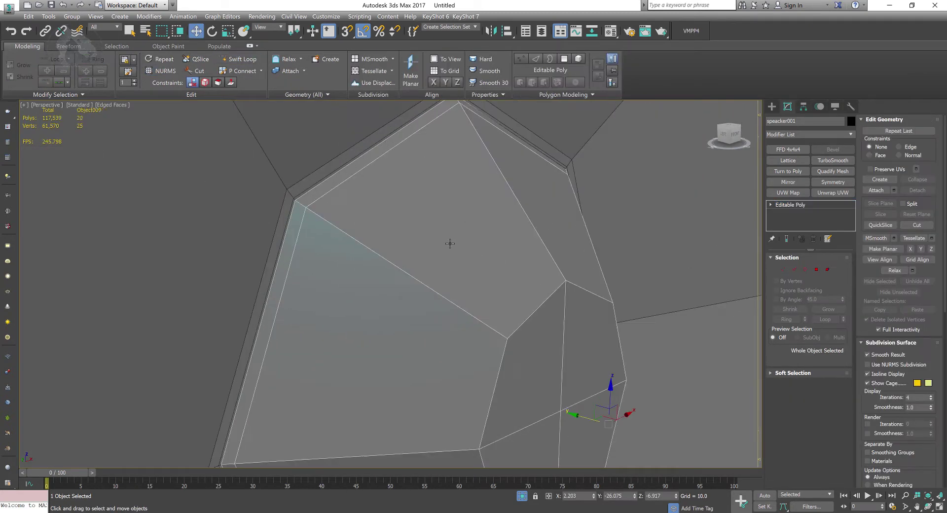
pyautogui.click(235, 60)
pyautogui.click(299, 203)
pyautogui.moveTo(321, 235); pyautogui.dragTo(313, 234, button='middle')
pyautogui.scroll(-5, 314, 234)
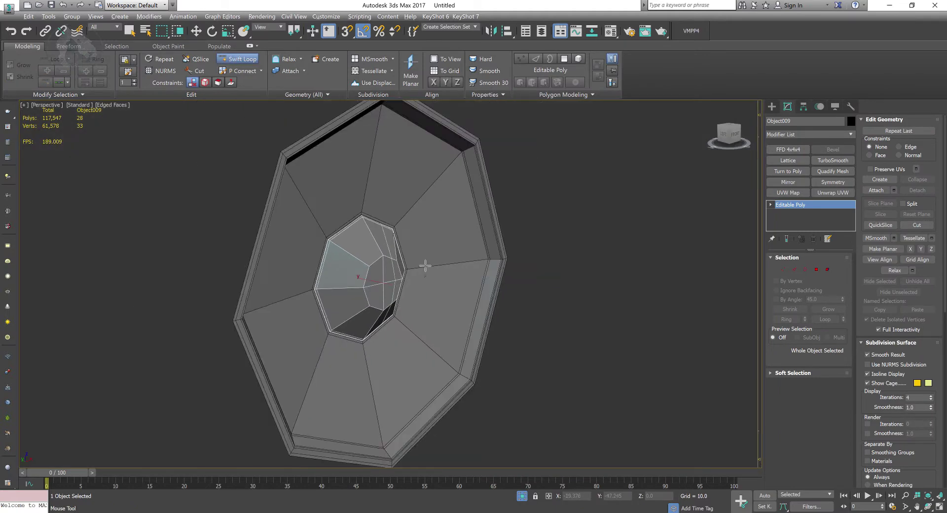
pyautogui.keyDown('alt'); pyautogui.moveTo(425, 266); pyautogui.dragTo(382, 276, button='middle'); pyautogui.keyUp('alt')
pyautogui.rightClick(578, 227)
# Apply TurboSmooth with 2 iterations to the side speaker's detached dome.
pyautogui.scroll(3, 520, 235)
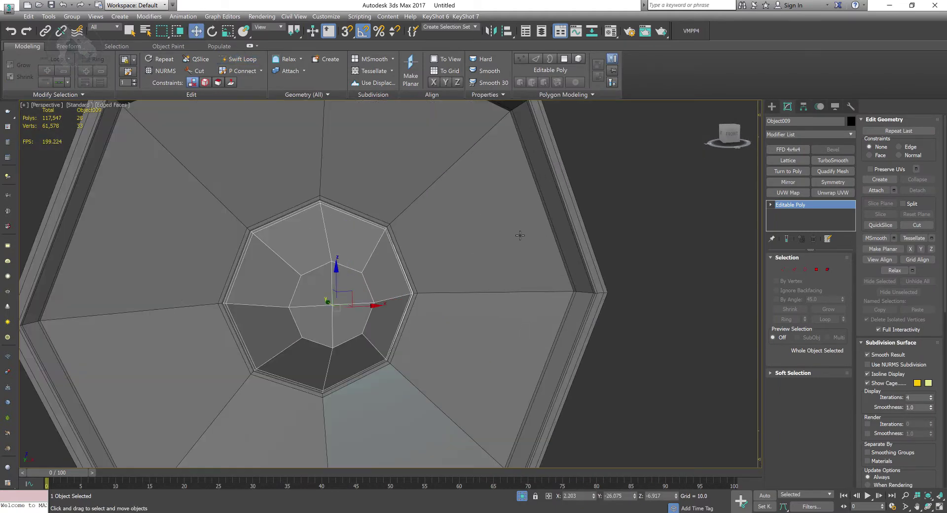
pyautogui.click(833, 161)
pyautogui.click(840, 272)
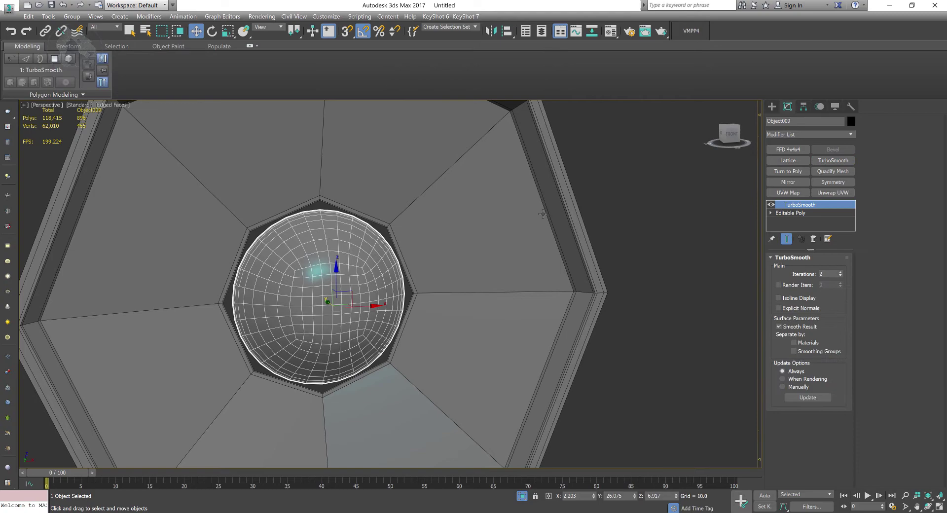
# Apply TurboSmooth to the side speaker's cone and set it to 3 iterations.
pyautogui.click(542, 213)
pyautogui.click(833, 160)
pyautogui.click(841, 272)
pyautogui.click(840, 272)
pyautogui.click(840, 272)
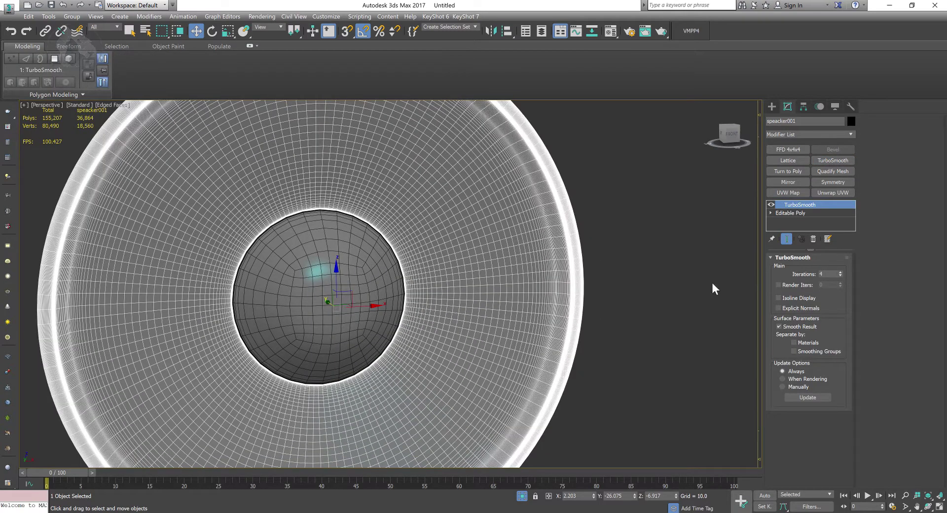
pyautogui.click(840, 276)
# Deselect the cone, turn off edged faces and end the isolation to bring back the whole speaker model.
pyautogui.click(671, 288)
pyautogui.scroll(-3, 586, 276)
pyautogui.keyDown('alt'); pyautogui.moveTo(586, 276); pyautogui.dragTo(630, 271, button='middle'); pyautogui.keyUp('alt')
pyautogui.press('F4')
pyautogui.scroll(-5, 618, 272)
pyautogui.hotkey('alt', 'q')
# Select the cones and detached domes of both the side and front speakers together, with edged faces shown.
pyautogui.click(415, 207)
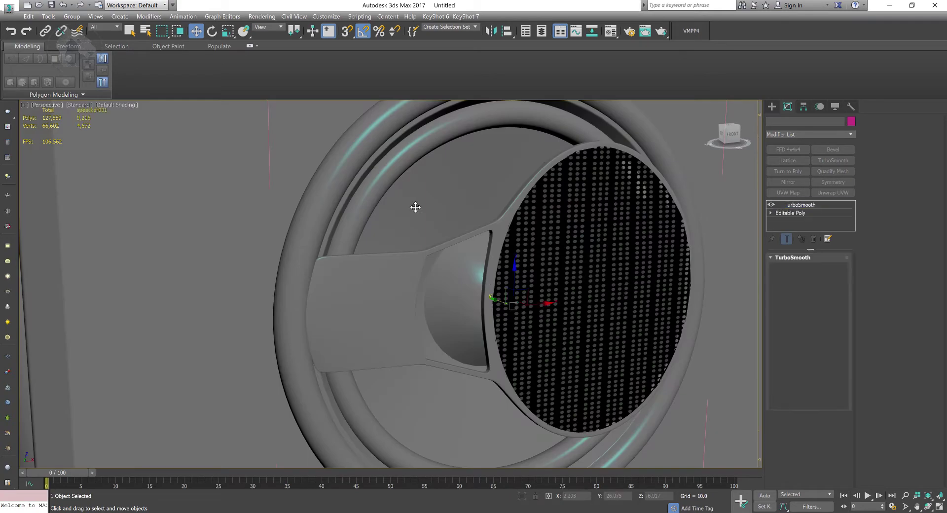
pyautogui.press('F4')
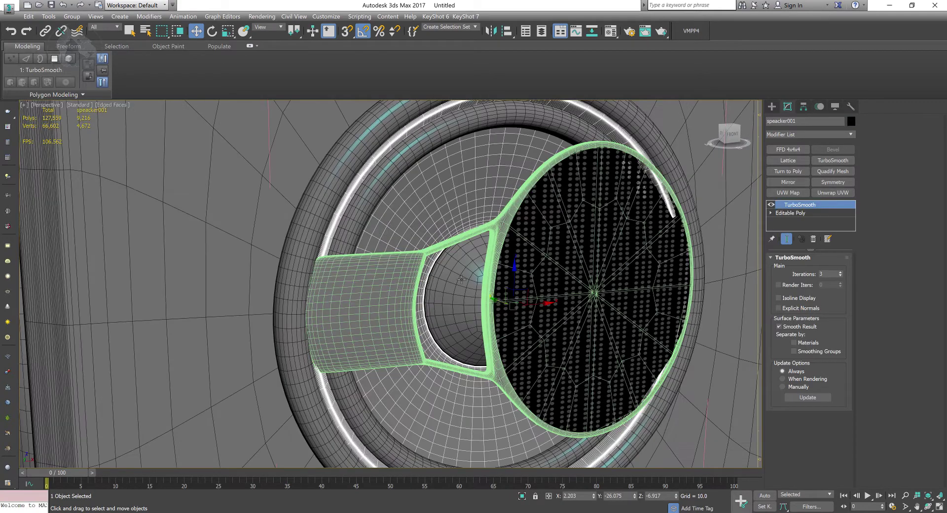
pyautogui.keyDown('ctrl'); pyautogui.click(462, 279); pyautogui.keyUp('ctrl')
pyautogui.keyDown('alt'); pyautogui.moveTo(207, 301); pyautogui.dragTo(316, 288, button='middle'); pyautogui.keyUp('alt')
pyautogui.keyDown('ctrl'); pyautogui.click(176, 247); pyautogui.keyUp('ctrl')
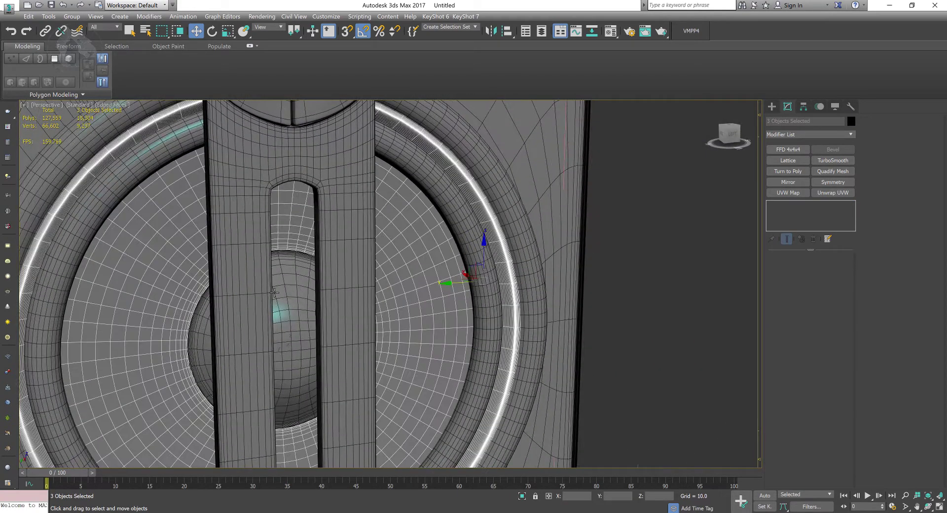
pyautogui.keyDown('ctrl'); pyautogui.click(274, 292); pyautogui.keyUp('ctrl')
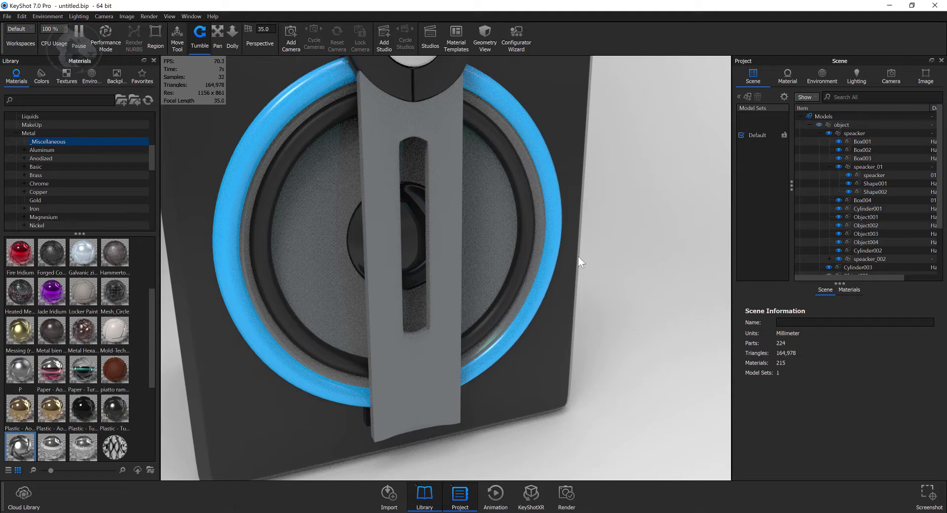
# Copy the blue plastic from the side speaker's arm and paste it onto the round mesh disc in front of the cone.
pyautogui.moveTo(578, 256); pyautogui.dragTo(678, 382)
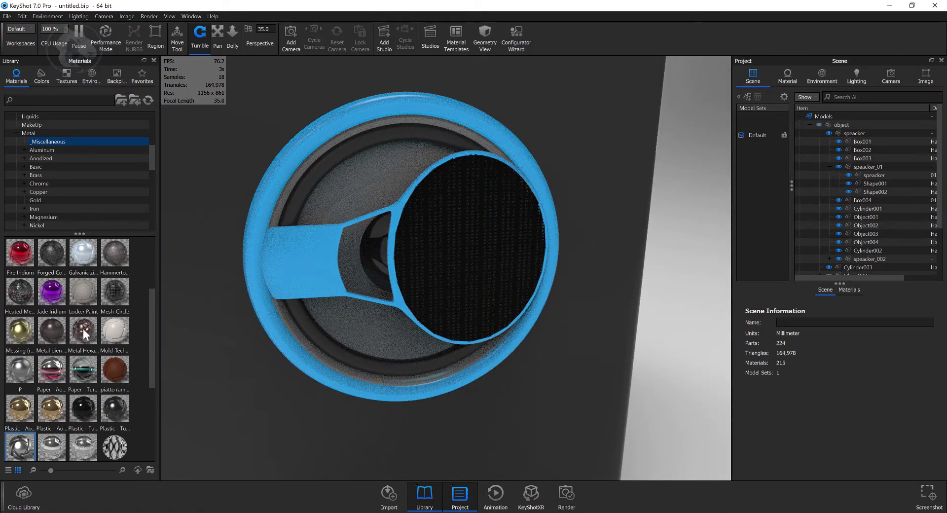
pyautogui.rightClick(276, 252)
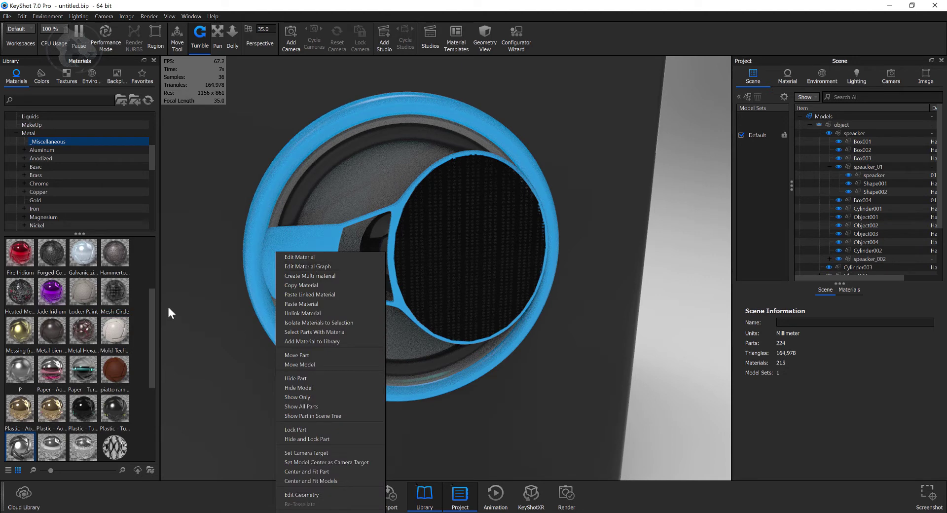
pyautogui.click(137, 292)
pyautogui.rightClick(319, 261)
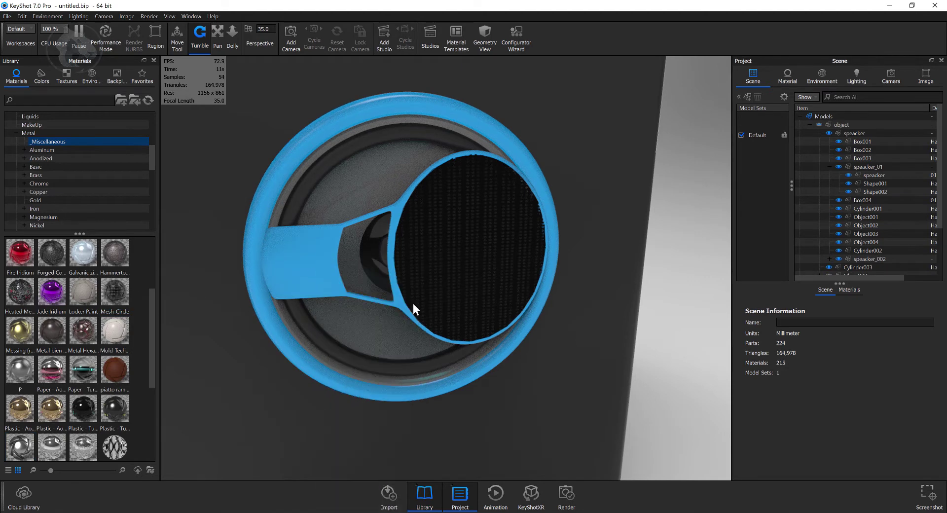
pyautogui.rightClick(450, 296)
pyautogui.click(493, 301)
pyautogui.rightClick(477, 268)
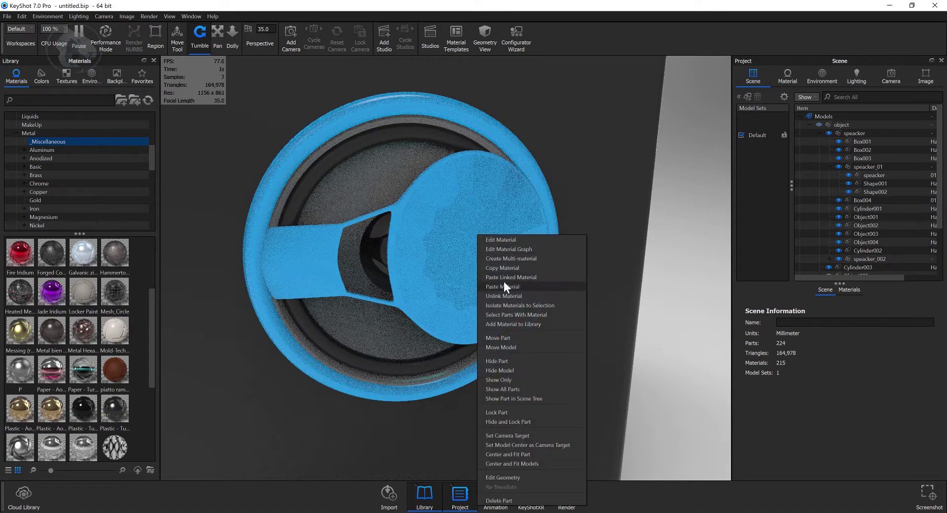
pyautogui.click(504, 286)
# Load mesh_circular_alpha.jpg as the opacity texture of the round disc's blue plastic material.
pyautogui.click(786, 77)
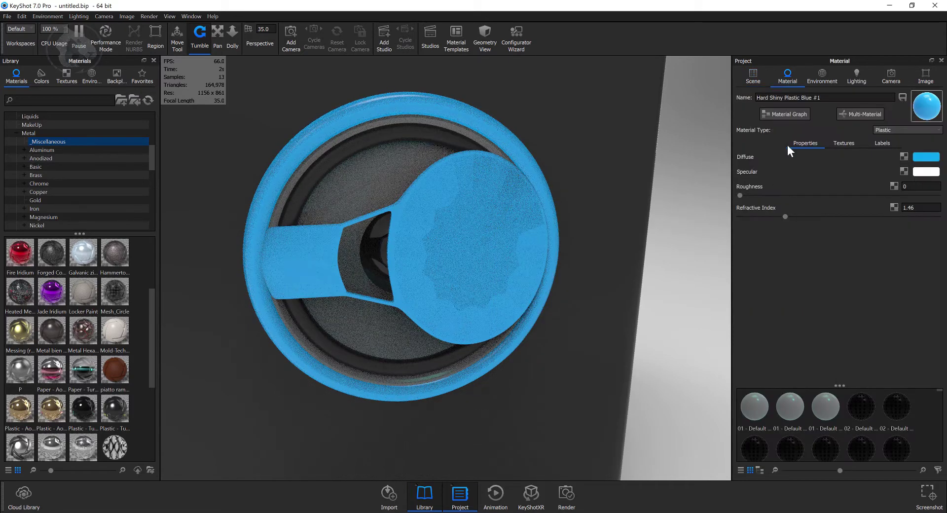
pyautogui.click(843, 143)
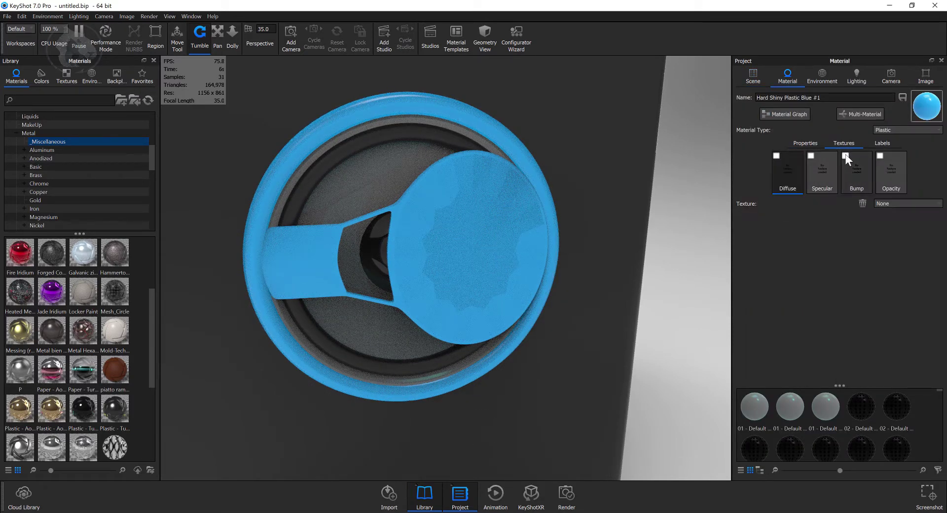
pyautogui.doubleClick(884, 176)
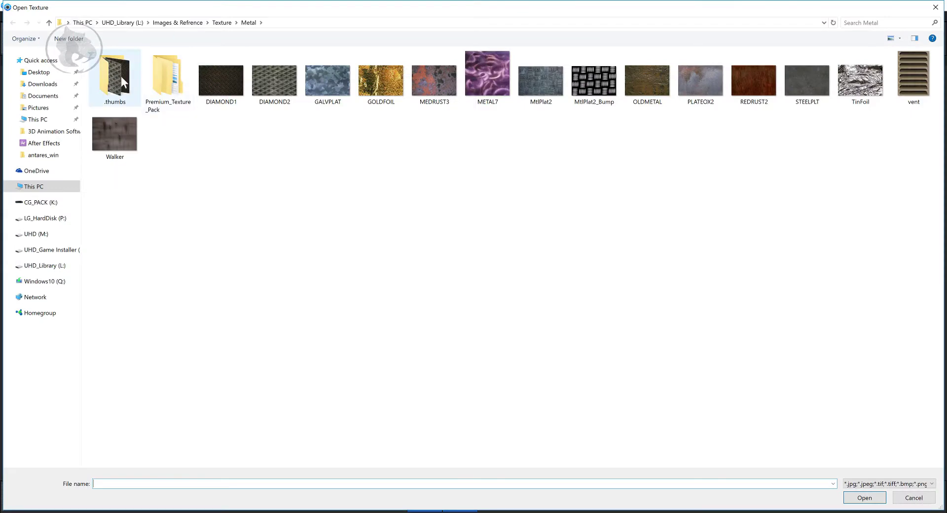
pyautogui.hotkey('alt', 'Up')
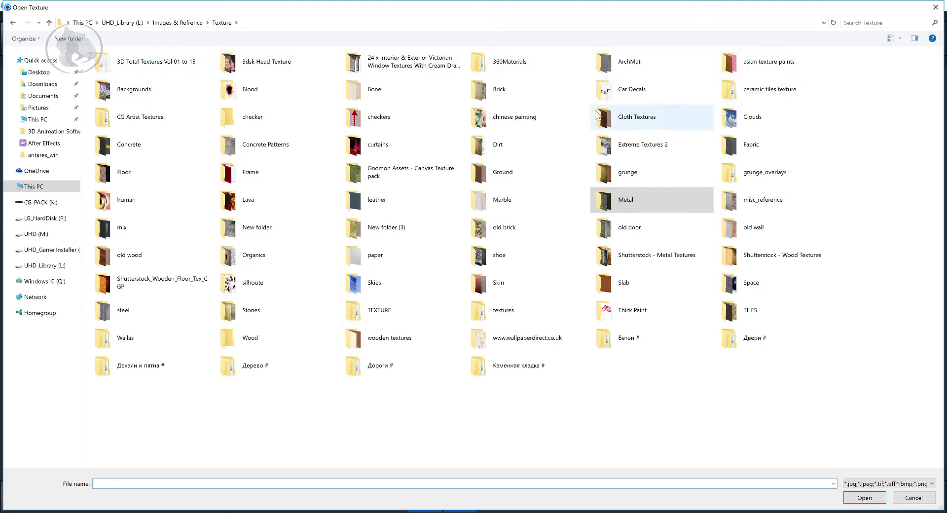
pyautogui.press('Escape')
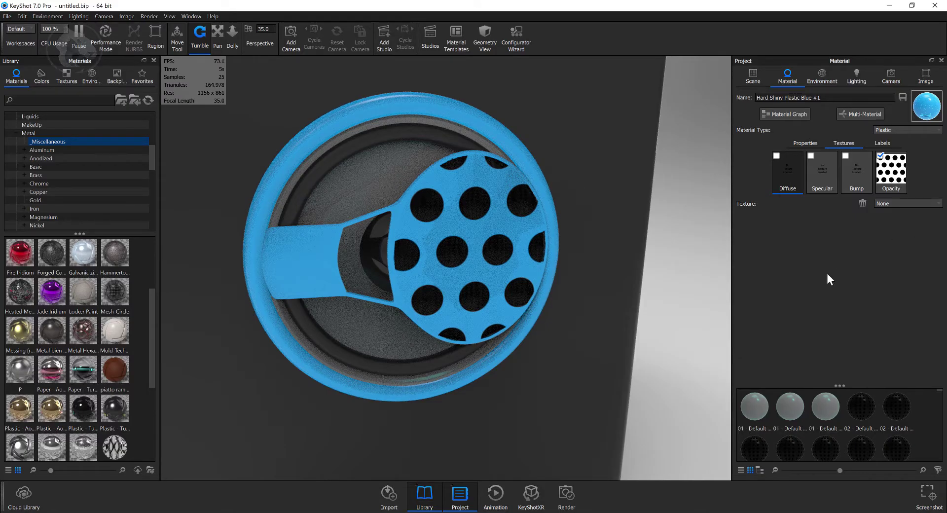
pyautogui.click(891, 178)
pyautogui.scroll(-3, 866, 312)
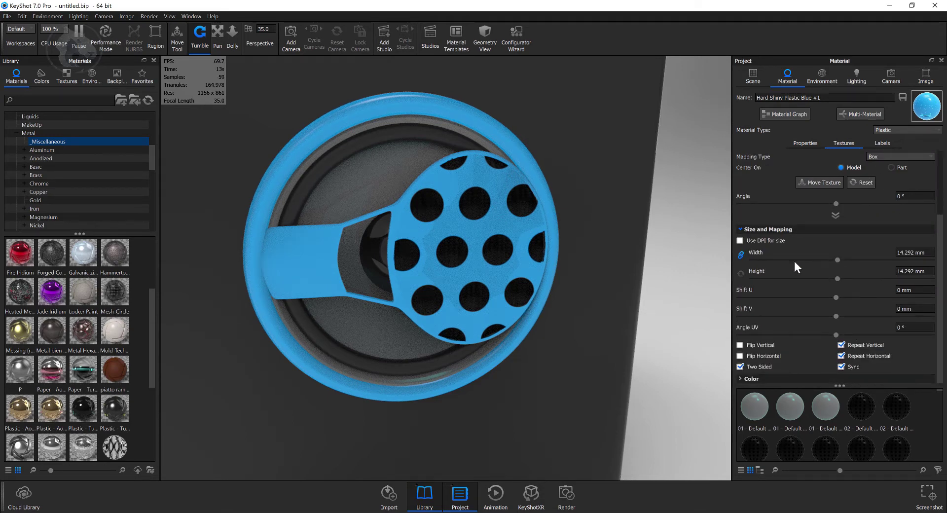
pyautogui.click(740, 240)
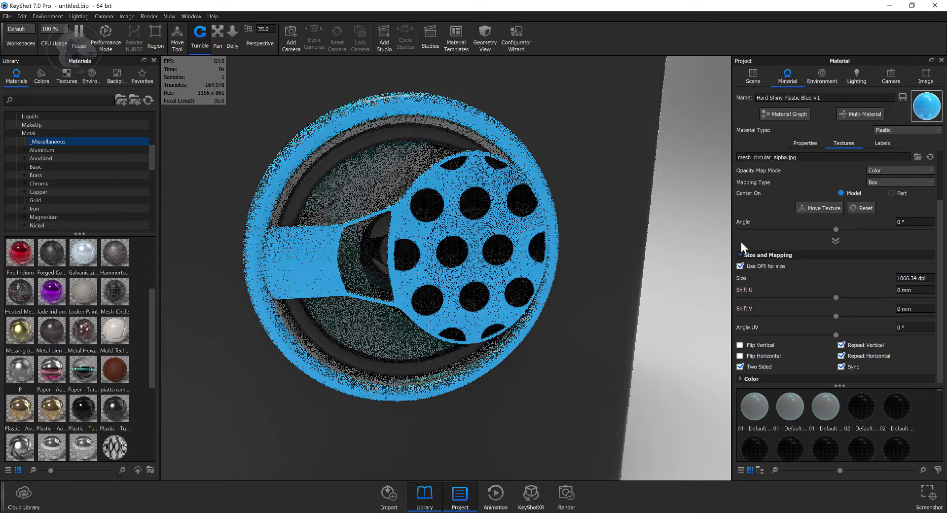
pyautogui.click(740, 266)
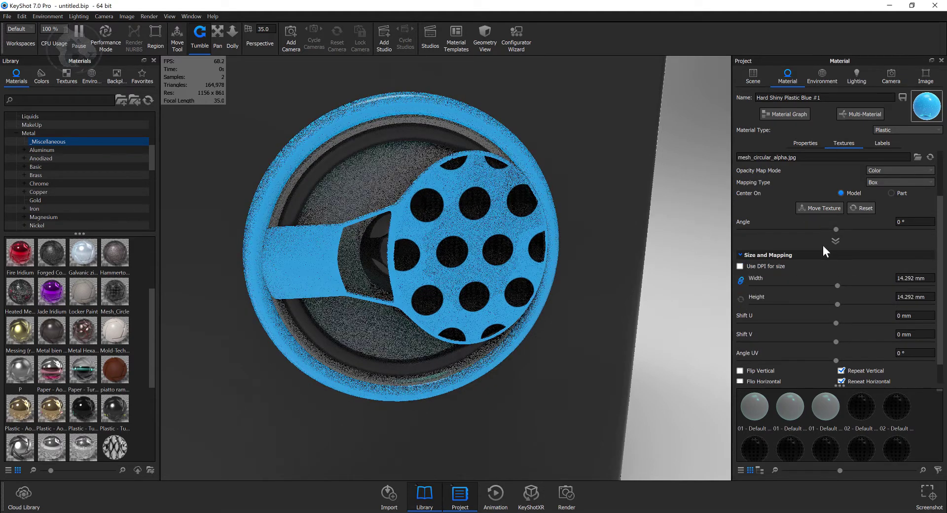
pyautogui.click(832, 208)
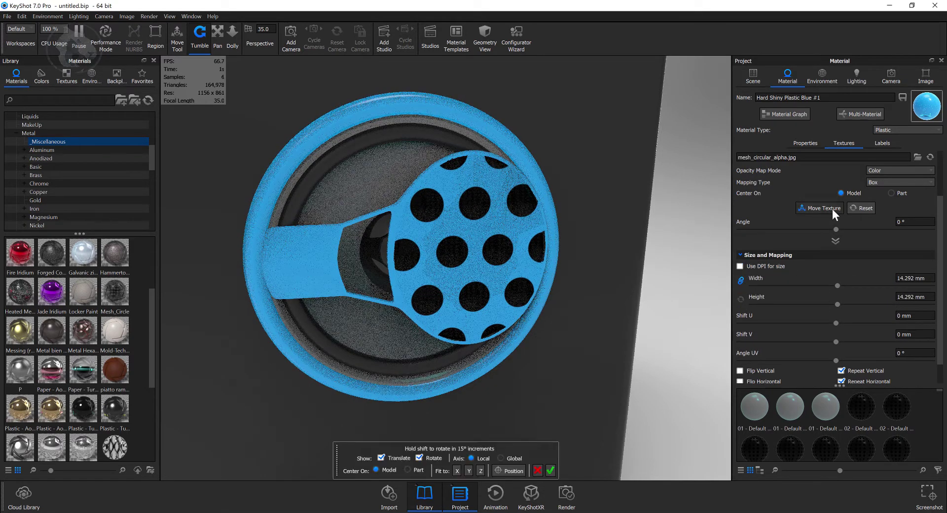
pyautogui.click(549, 470)
# Reduce the opacity texture's width and height to 2.64 mm.
pyautogui.scroll(-1, 813, 281)
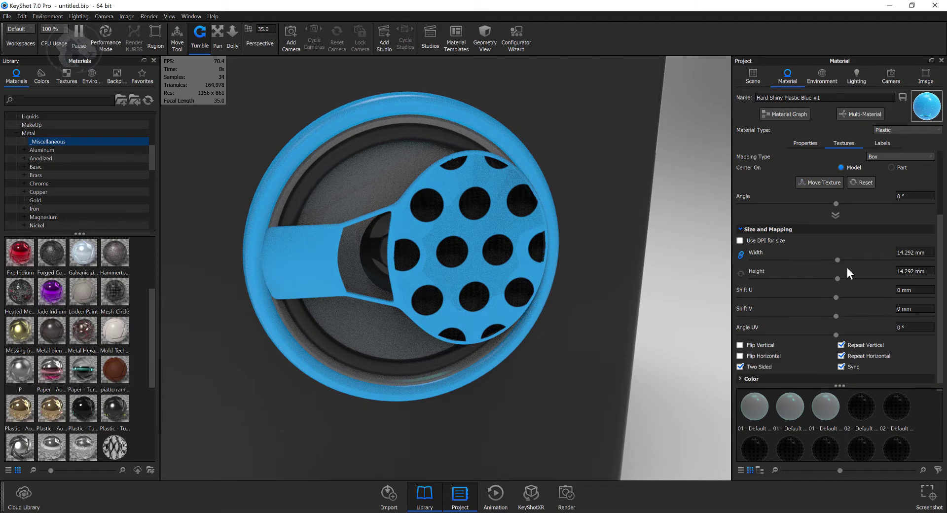
pyautogui.moveTo(838, 259); pyautogui.dragTo(771, 256)
# Copy the black plastic material onto the grey slotted vertical bar in front of the speaker cone.
pyautogui.scroll(-5, 569, 318)
pyautogui.moveTo(564, 316); pyautogui.dragTo(650, 321)
pyautogui.scroll(4, 594, 312)
pyautogui.rightClick(604, 343)
pyautogui.click(633, 105)
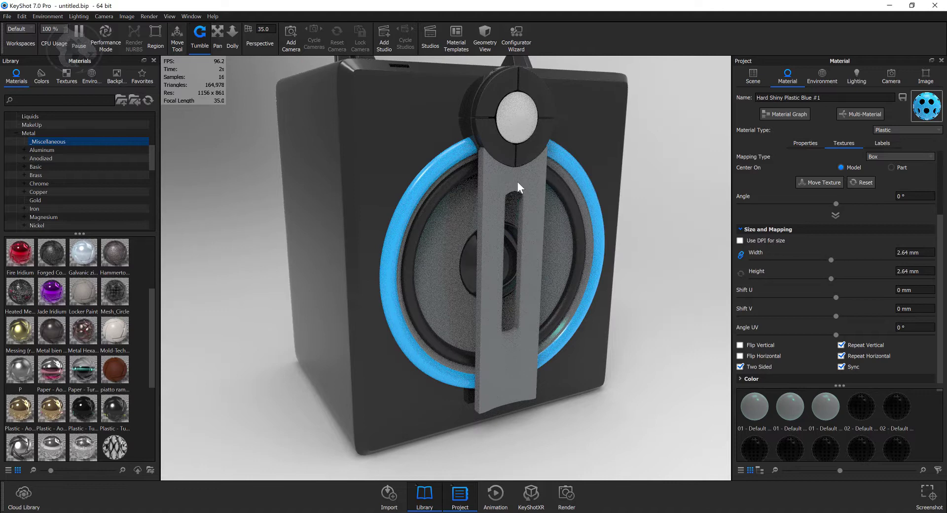
pyautogui.rightClick(517, 180)
pyautogui.click(551, 204)
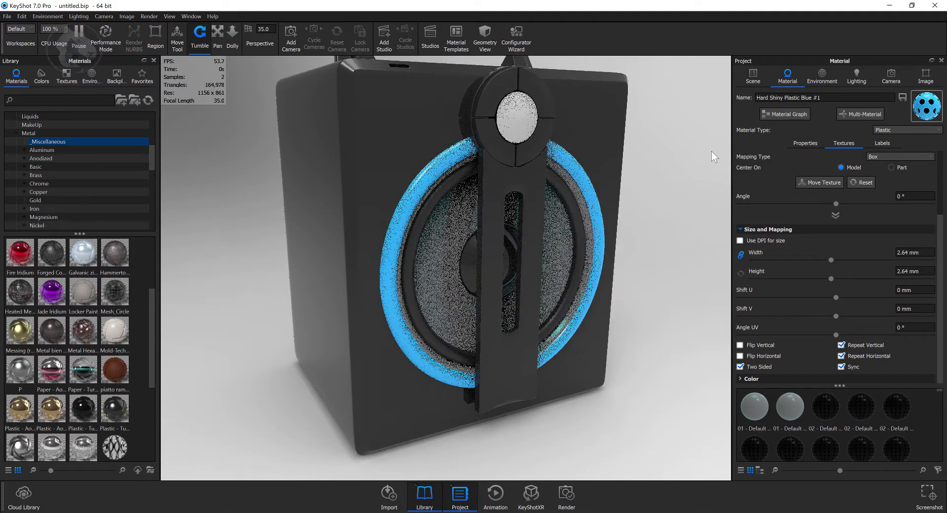
# Edit the slotted bar's Hard Shiny Plastic Black material to roughness 0.298 and refractive index 1.07.
pyautogui.rightClick(541, 183)
pyautogui.click(554, 193)
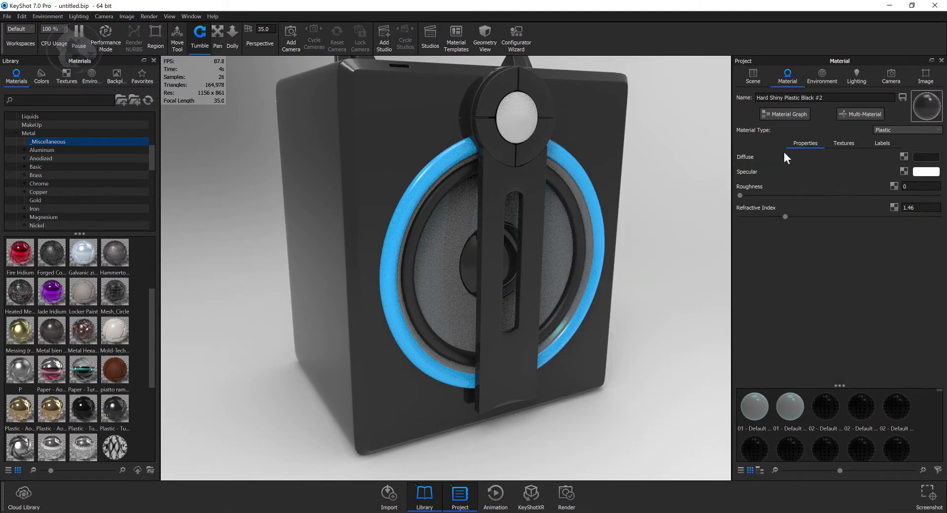
pyautogui.moveTo(739, 194); pyautogui.dragTo(918, 195)
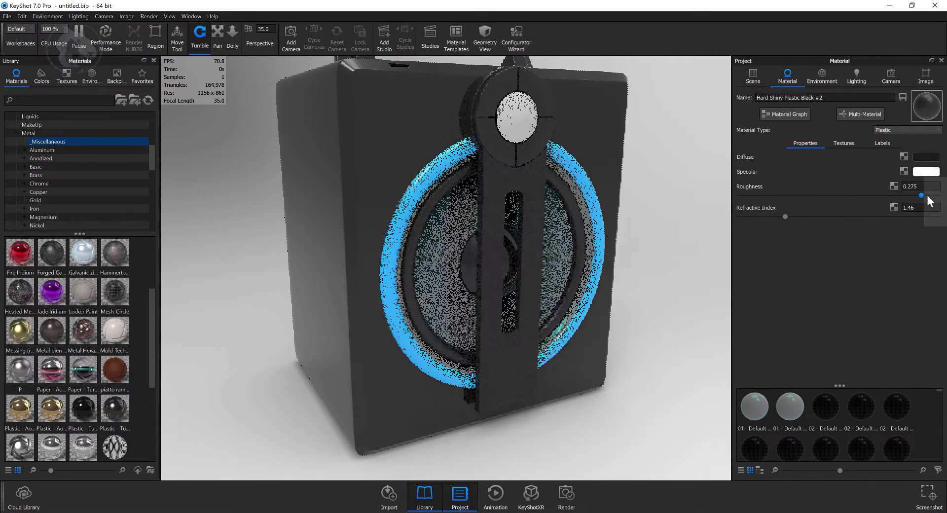
pyautogui.moveTo(785, 216); pyautogui.dragTo(746, 217)
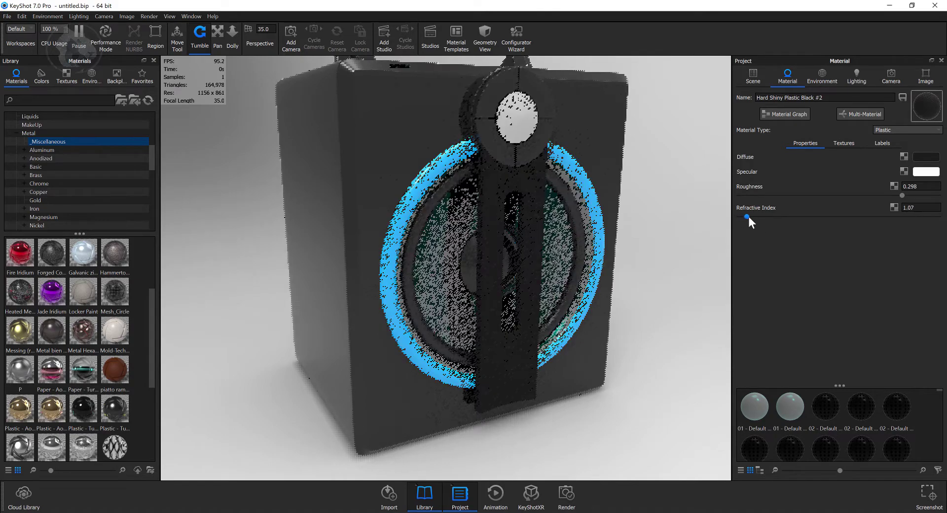
# Unlink the material of the segmented black ring around the white round knob.
pyautogui.moveTo(675, 212); pyautogui.dragTo(625, 257, button='middle')
pyautogui.scroll(3, 625, 256)
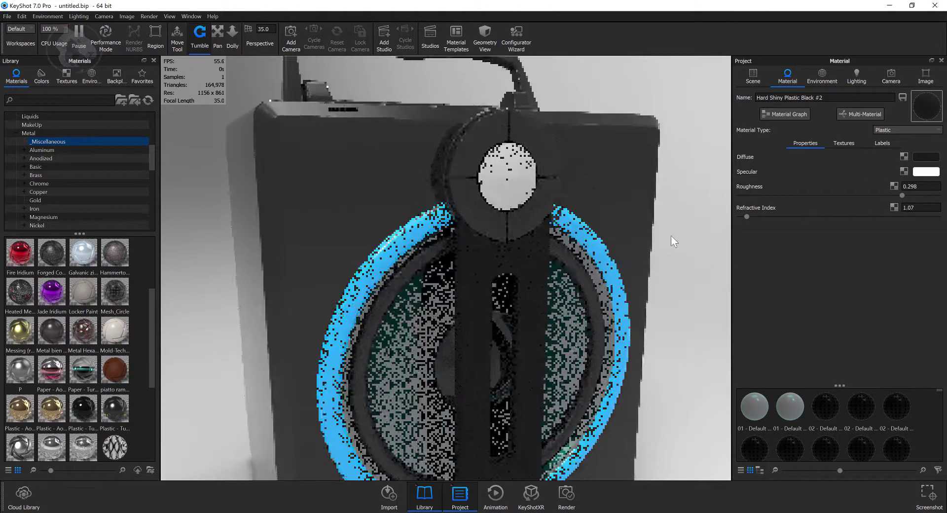
pyautogui.moveTo(671, 235); pyautogui.dragTo(604, 233)
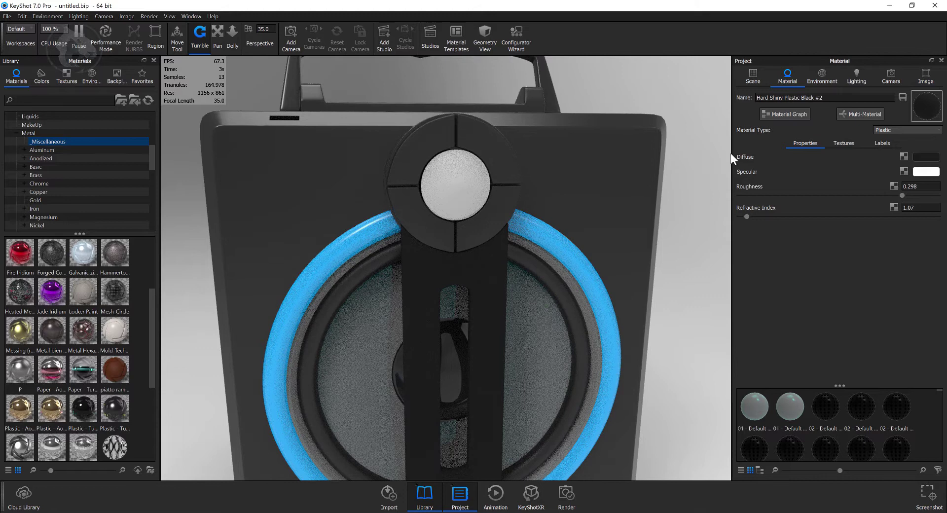
pyautogui.doubleClick(567, 169)
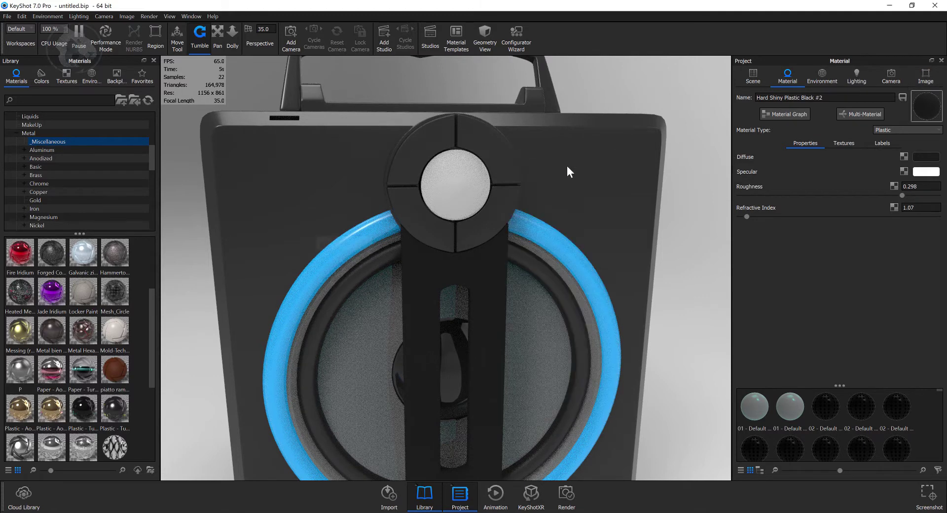
pyautogui.click(925, 77)
pyautogui.rightClick(486, 151)
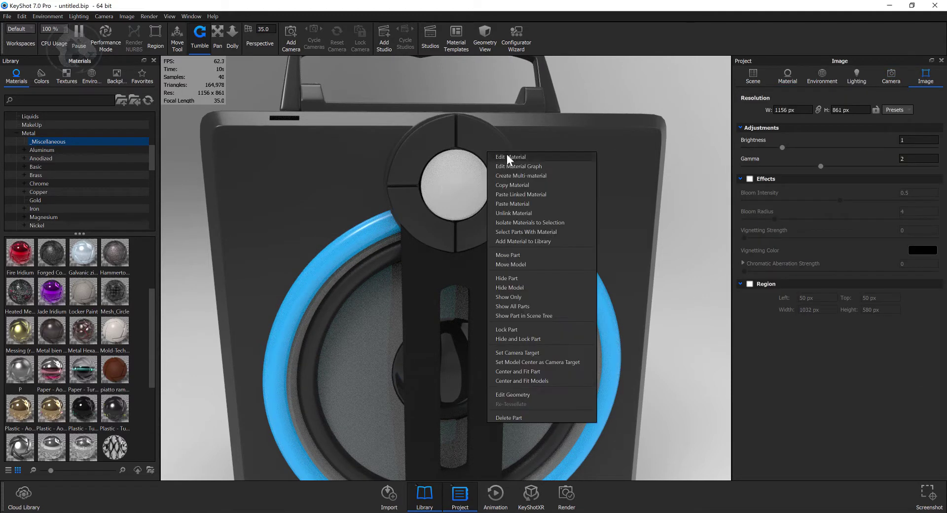
pyautogui.click(509, 213)
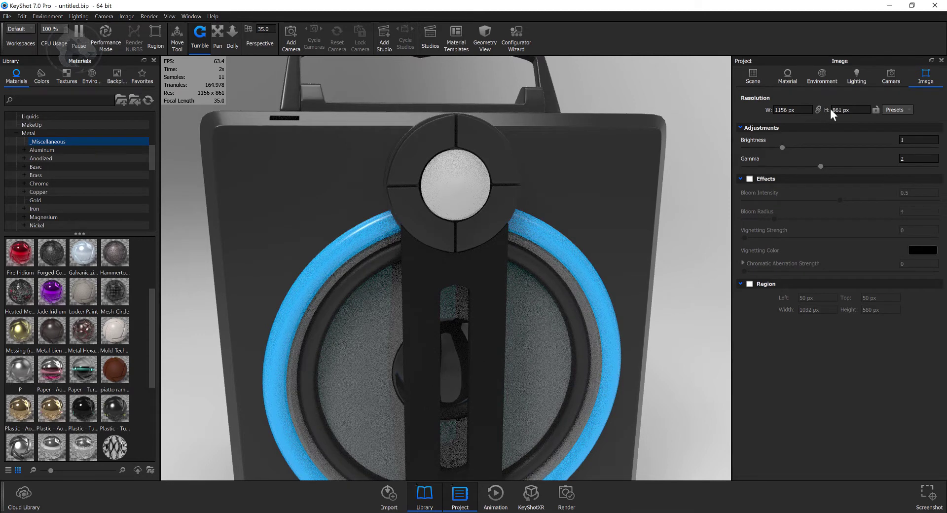
# Open the speaker cabinet's Hard Rough Plastic Black material for editing and start adding a label to it.
pyautogui.doubleClick(638, 142)
pyautogui.click(882, 143)
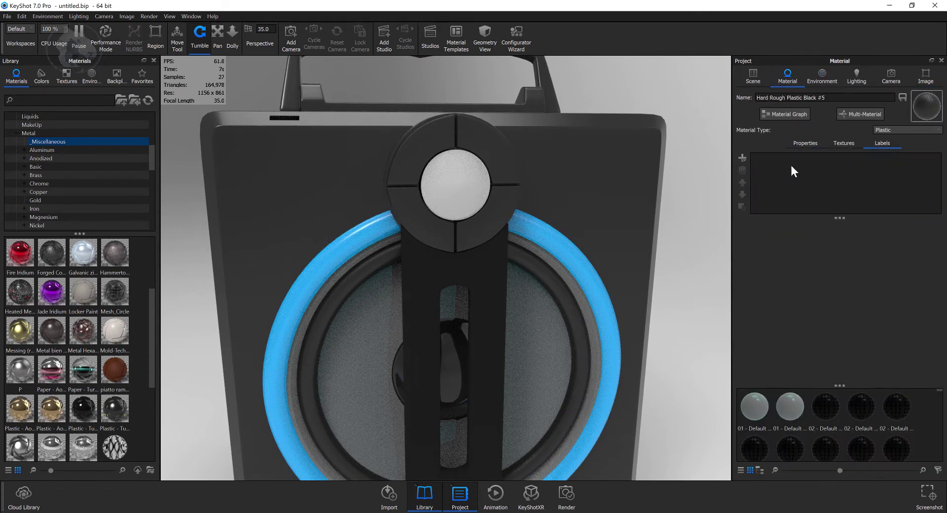
pyautogui.click(742, 159)
pyautogui.click(791, 159)
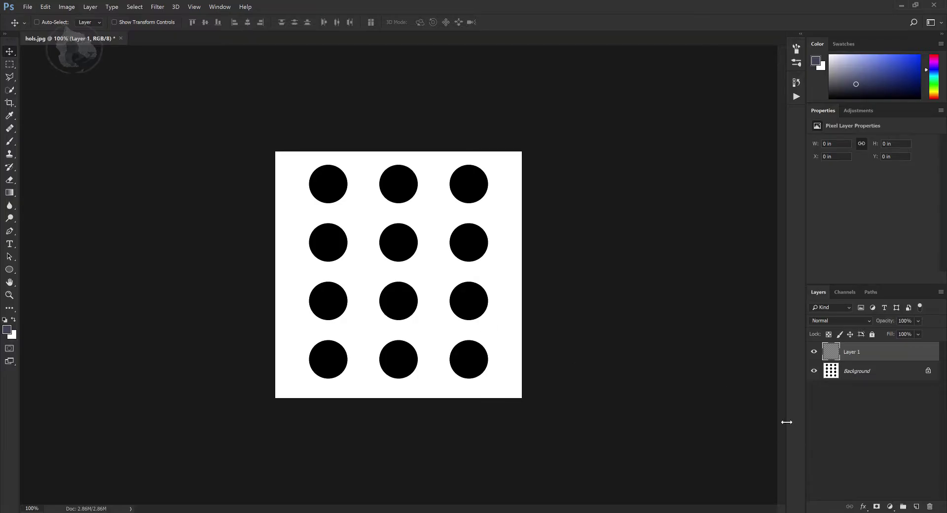
# In Photoshop, fill Layer 1 of hols.jpg with white and delete the Background layer with the black dots.
pyautogui.hotkey('ctrl', 'BackSpace')
pyautogui.doubleClick(832, 373)
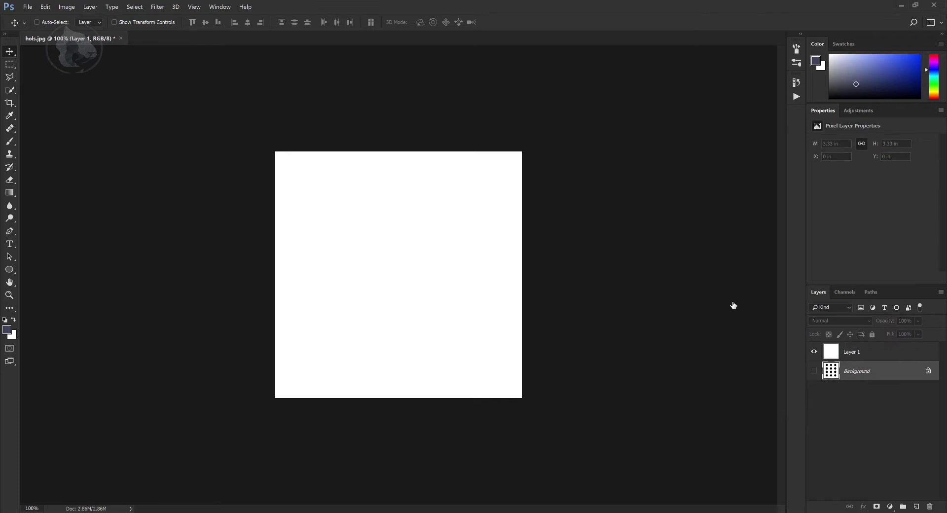
pyautogui.click(558, 168)
pyautogui.moveTo(840, 372); pyautogui.dragTo(929, 506)
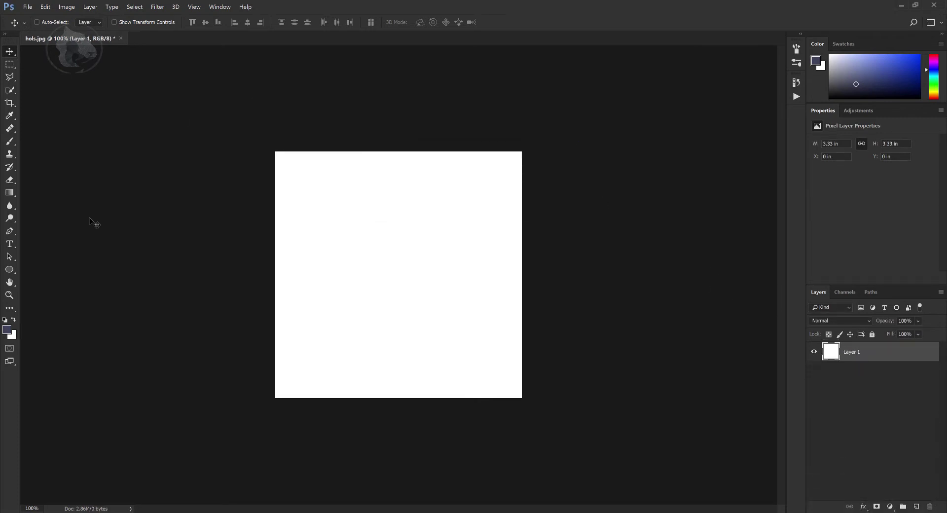
# Choose the Custom Shape tool and load the All shape set into its shape picker.
pyautogui.rightClick(10, 270)
pyautogui.click(47, 317)
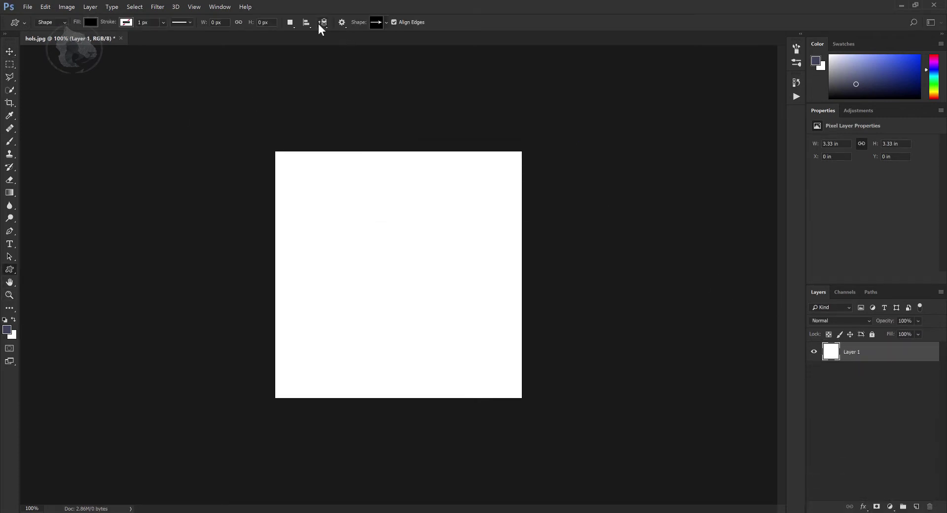
pyautogui.click(387, 22)
pyautogui.moveTo(442, 103); pyautogui.dragTo(481, 264)
pyautogui.click(464, 41)
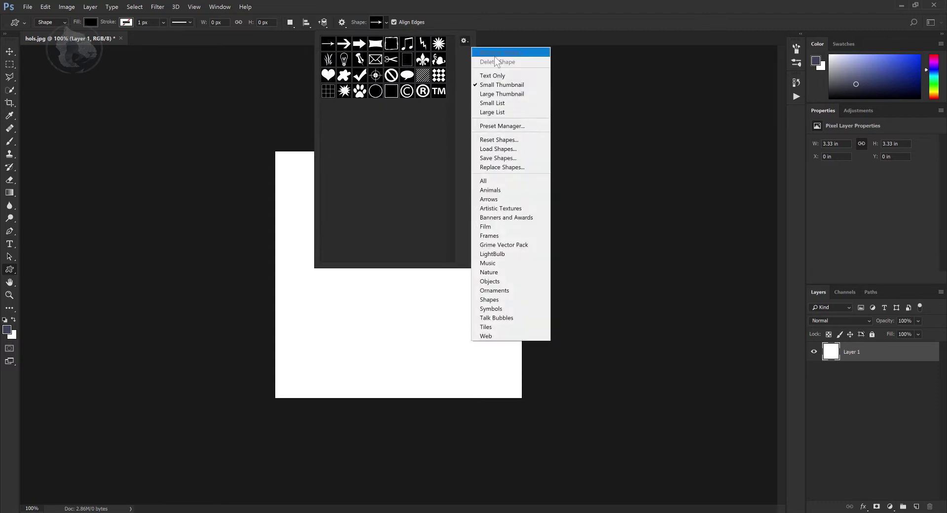
pyautogui.click(487, 181)
pyautogui.click(511, 196)
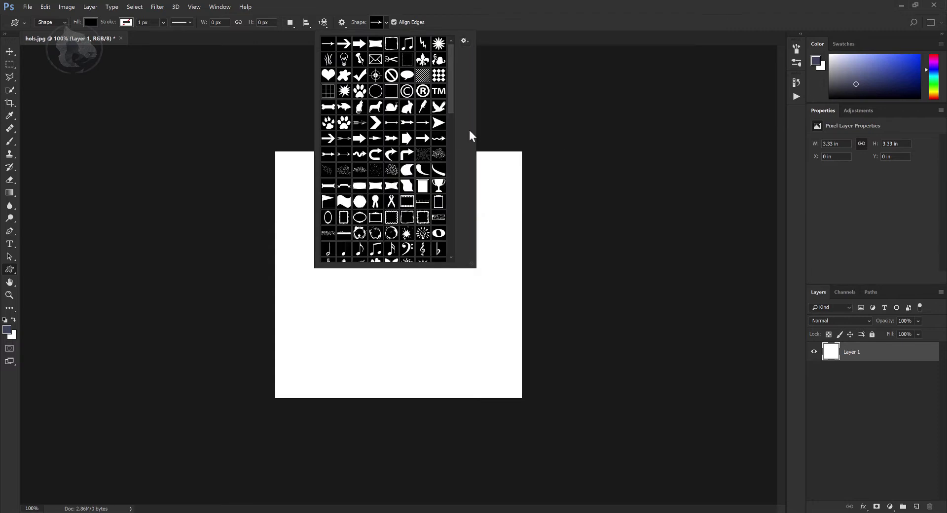
# Draw a black block arrow pointing right on the white canvas and enlarge it about its centre.
pyautogui.doubleClick(402, 151)
pyautogui.moveTo(367, 279)
pyautogui.mouseDown()
pyautogui.moveTo(430, 353)
pyautogui.moveTo(363, 291)
pyautogui.mouseUp()
pyautogui.press('v')
pyautogui.hotkey('ctrl', 't')
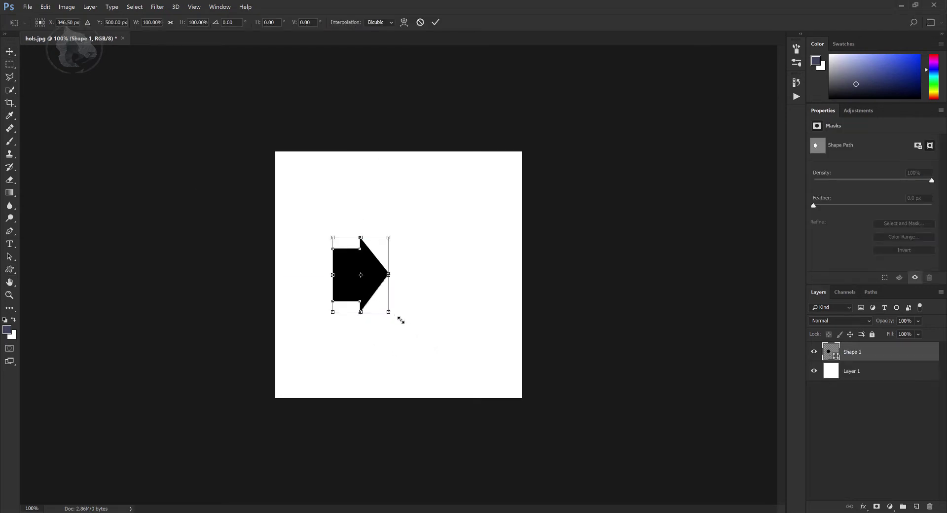
pyautogui.keyDown('alt'); pyautogui.moveTo(397, 316); pyautogui.dragTo(414, 346); pyautogui.keyUp('alt')
pyautogui.press('Return')
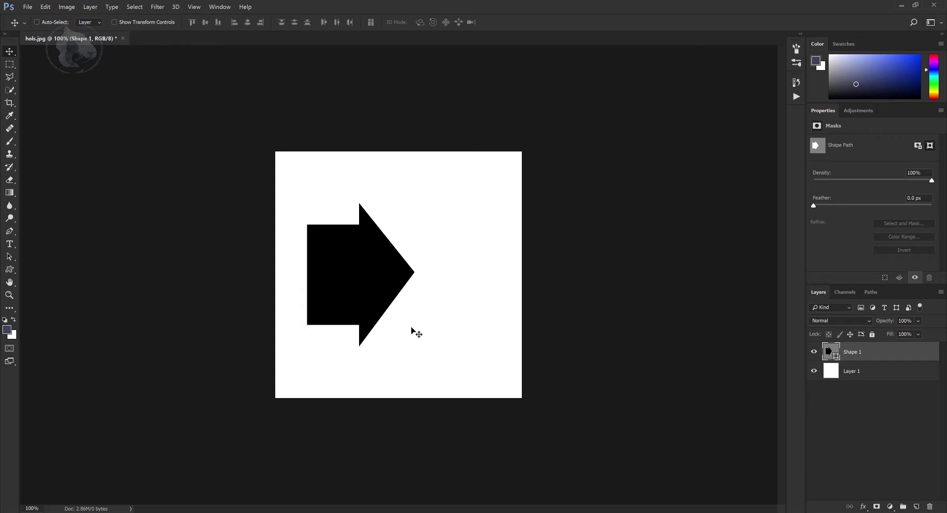
# Place a dark grey (252525) copy of the black arrow behind the original, offset to its right.
pyautogui.keyDown('alt'); pyautogui.moveTo(382, 301); pyautogui.dragTo(449, 301); pyautogui.keyUp('alt')
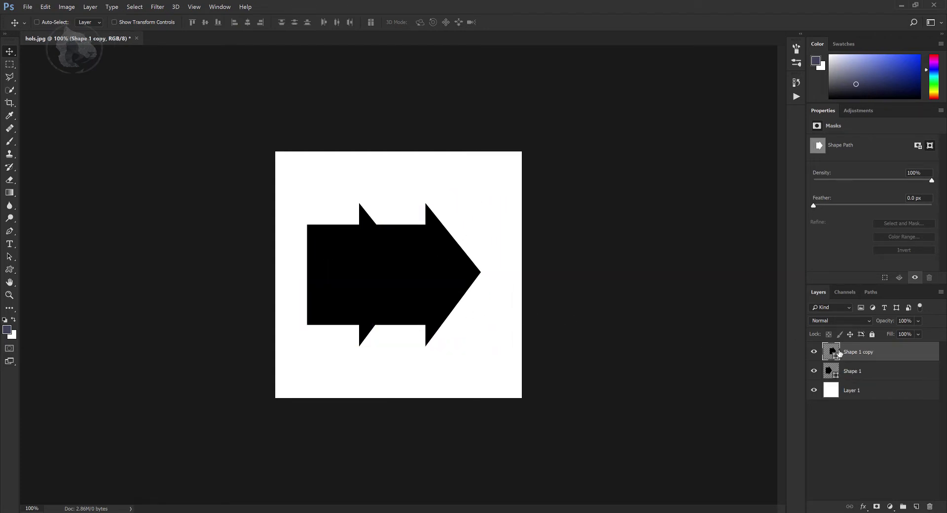
pyautogui.doubleClick(838, 352)
pyautogui.click(352, 237)
pyautogui.moveTo(422, 112); pyautogui.dragTo(542, 106)
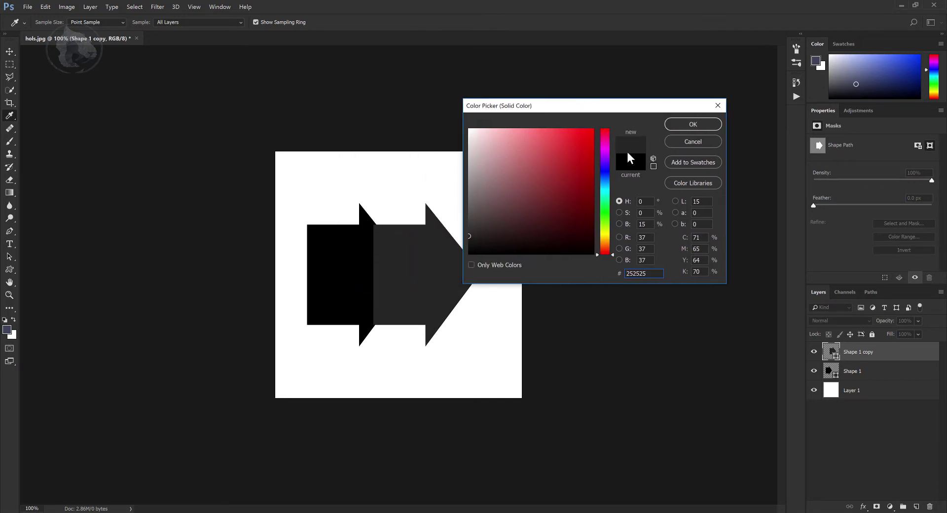
pyautogui.click(692, 124)
pyautogui.hotkey('ctrl', '[')
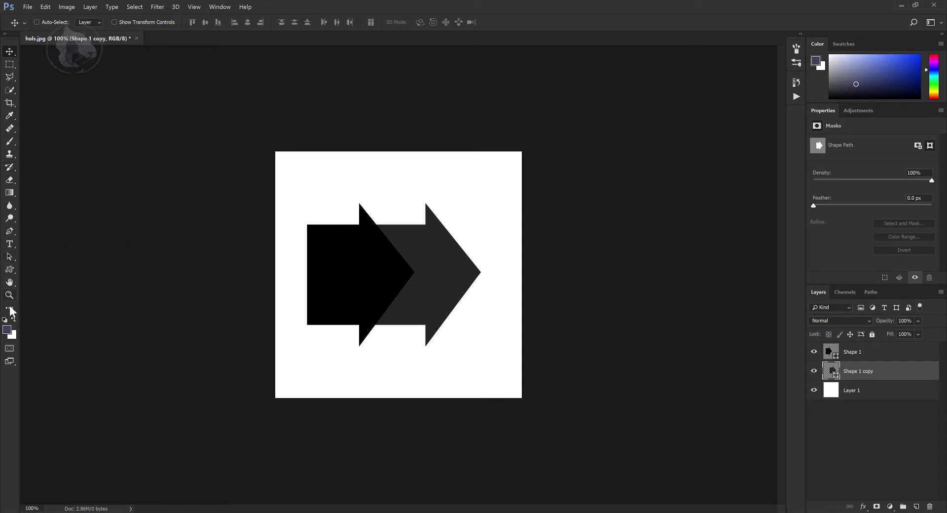
# Draw a circled-plus custom shape centred on the grey arrow's tip and shift it slightly right.
pyautogui.click(10, 270)
pyautogui.click(40, 317)
pyautogui.click(387, 22)
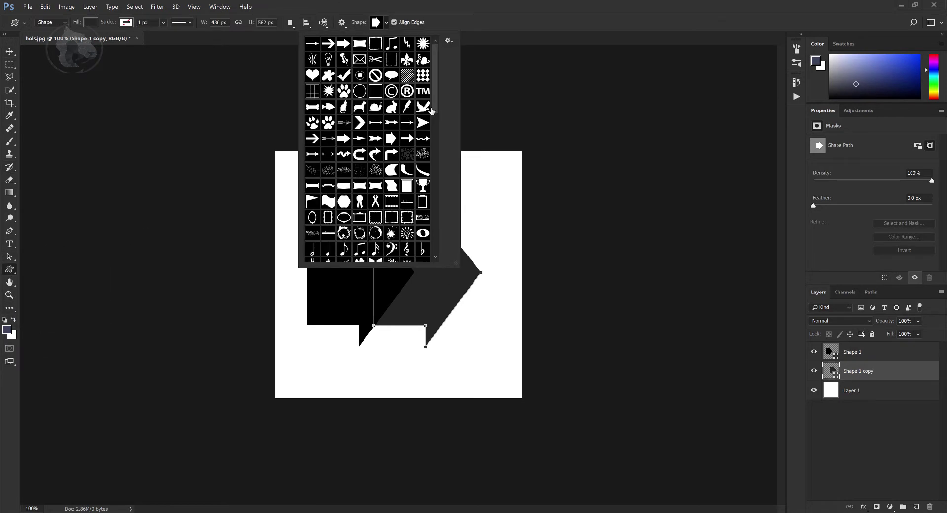
pyautogui.moveTo(436, 107); pyautogui.dragTo(436, 241)
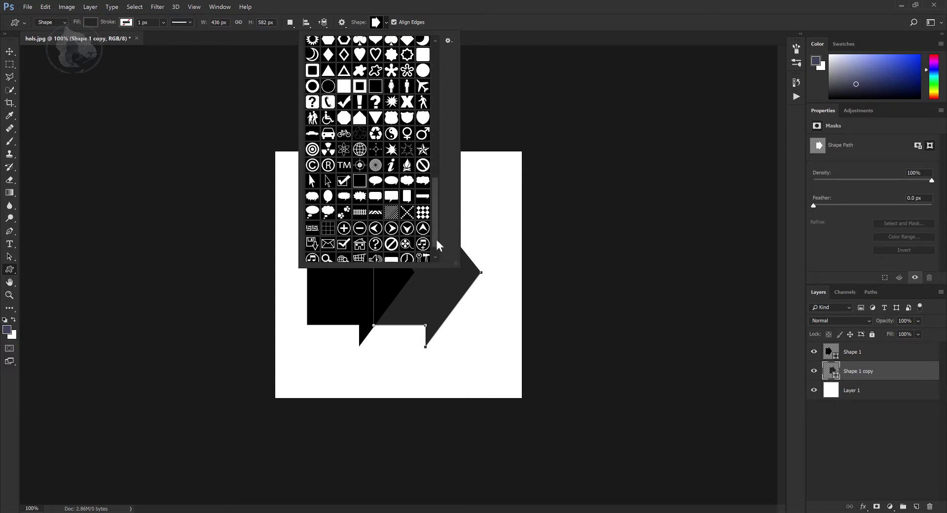
pyautogui.click(344, 228)
pyautogui.click(543, 7)
pyautogui.keyDown('alt'); pyautogui.keyDown('shift'); pyautogui.moveTo(468, 274); pyautogui.dragTo(519, 367); pyautogui.keyUp('shift'); pyautogui.keyUp('alt')
pyautogui.click(10, 52)
pyautogui.moveTo(474, 276); pyautogui.dragTo(486, 275)
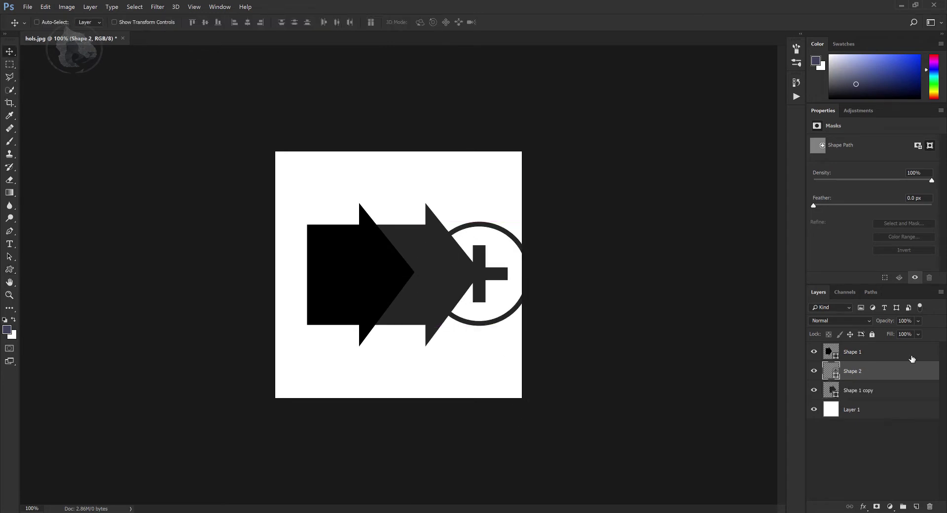
# Recolour the circled plus mid grey and move it left so the whole circle fits on the canvas.
pyautogui.doubleClick(835, 376)
pyautogui.click(468, 195)
pyautogui.click(690, 129)
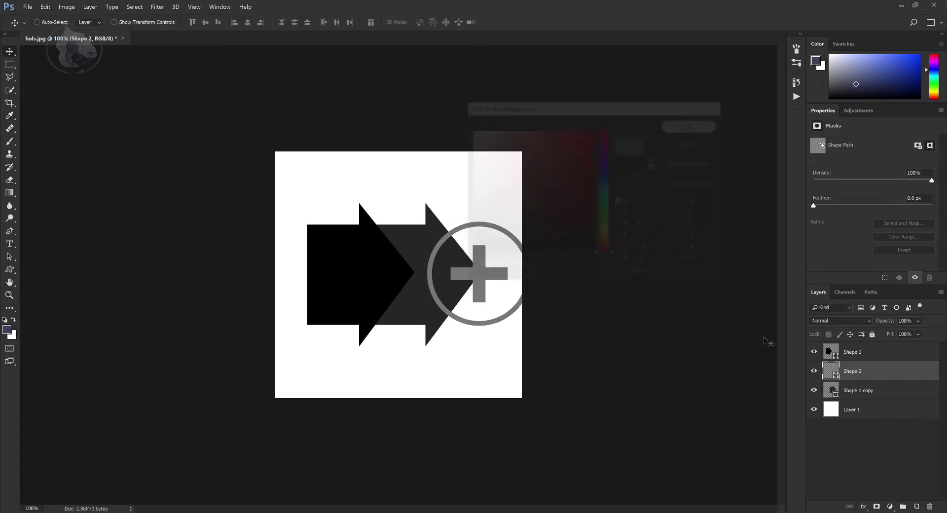
pyautogui.moveTo(492, 290); pyautogui.dragTo(480, 290)
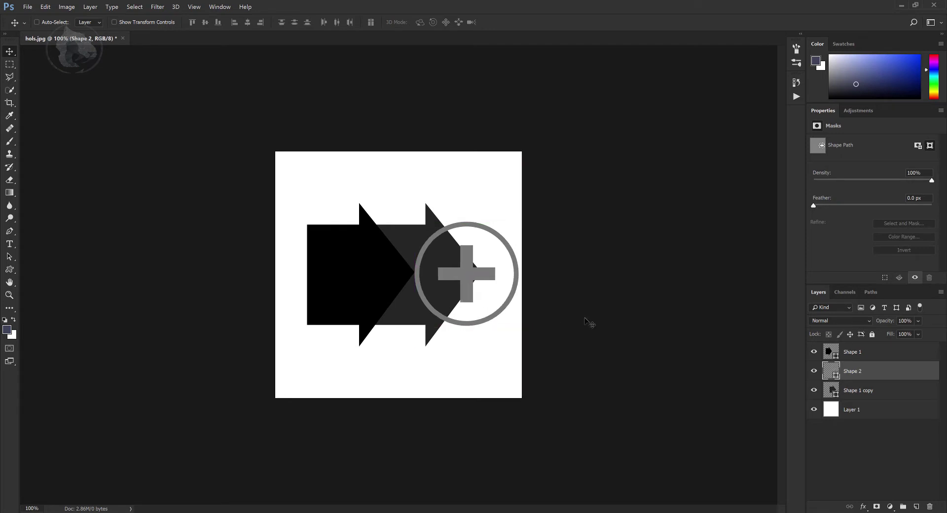
# Nudge the dark grey arrow on the Shape 1 copy layer left, closer to the black arrow.
pyautogui.click(840, 388)
pyautogui.hotkey('shift', 'Left')
pyautogui.hotkey('shift', 'Left')
pyautogui.hotkey('shift', 'Left')
pyautogui.hotkey('shift', 'Left')
pyautogui.hotkey('shift', 'Left')
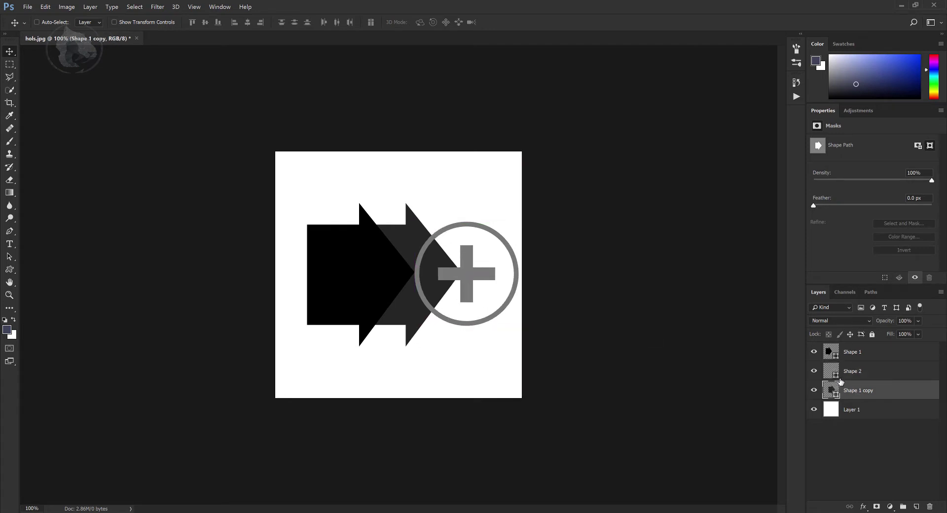
# Hide the white Layer 1 and group the three shape layers together.
pyautogui.click(814, 410)
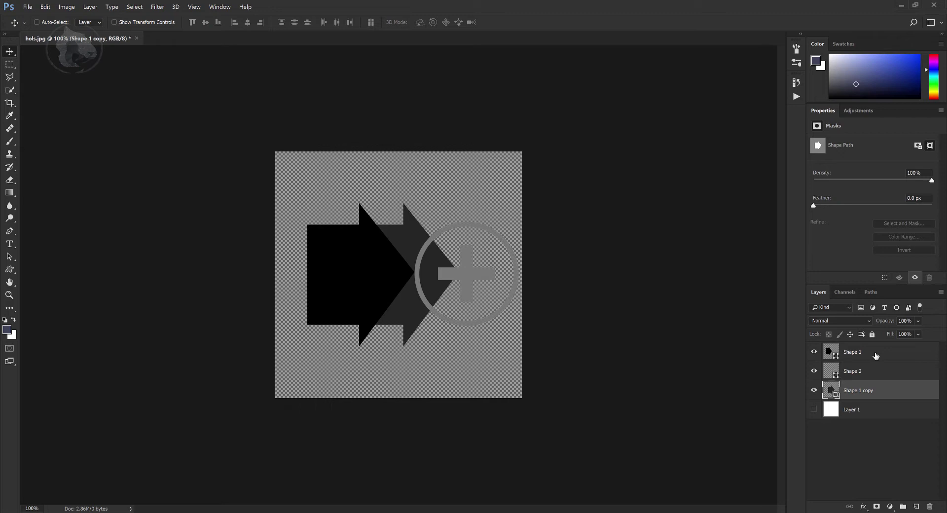
pyautogui.keyDown('shift'); pyautogui.click(875, 356); pyautogui.keyUp('shift')
pyautogui.hotkey('ctrl', 'g')
# Save the document to the Desktop as ff+ in Photoshop (PSD) format.
pyautogui.click(27, 7)
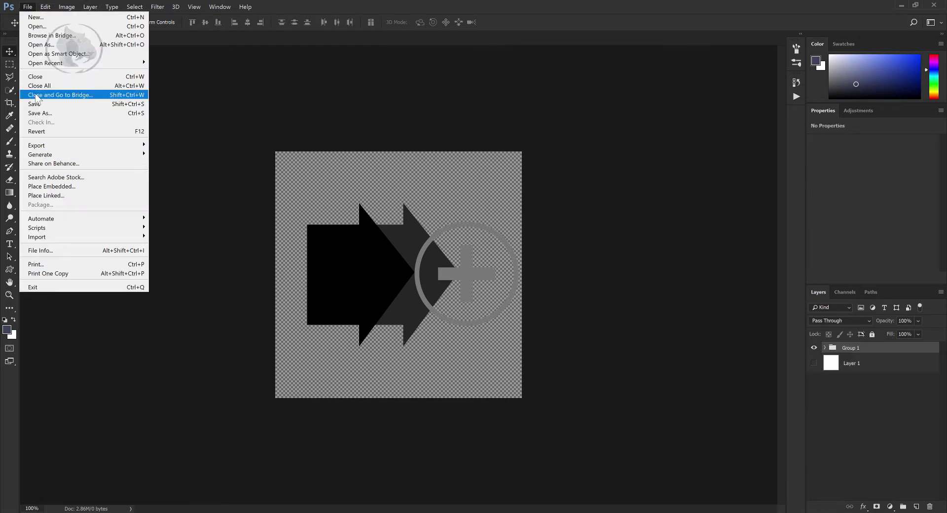
pyautogui.click(37, 113)
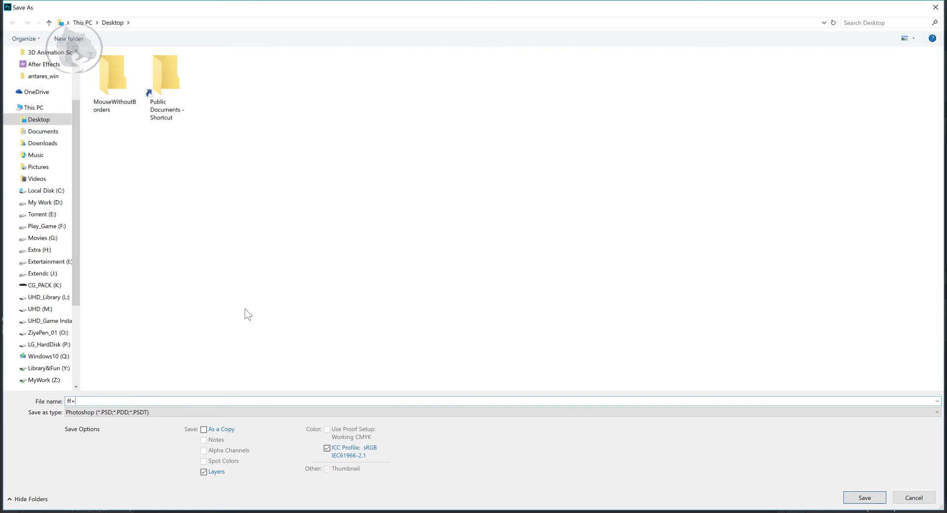
pyautogui.press('Return')
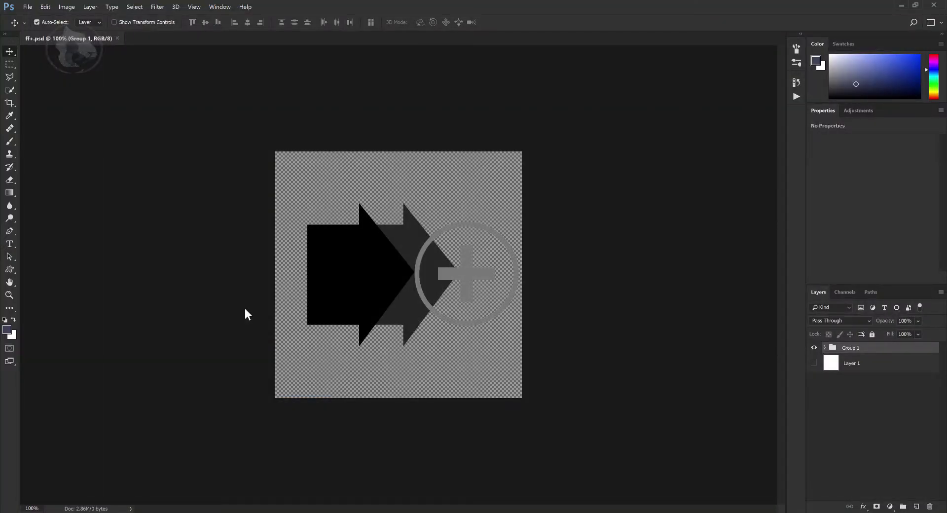
# Save a PNG version named ff+ to the Desktop with Smallest / Slow compression and no interlacing.
pyautogui.hotkey('ctrl', 'shift', 's')
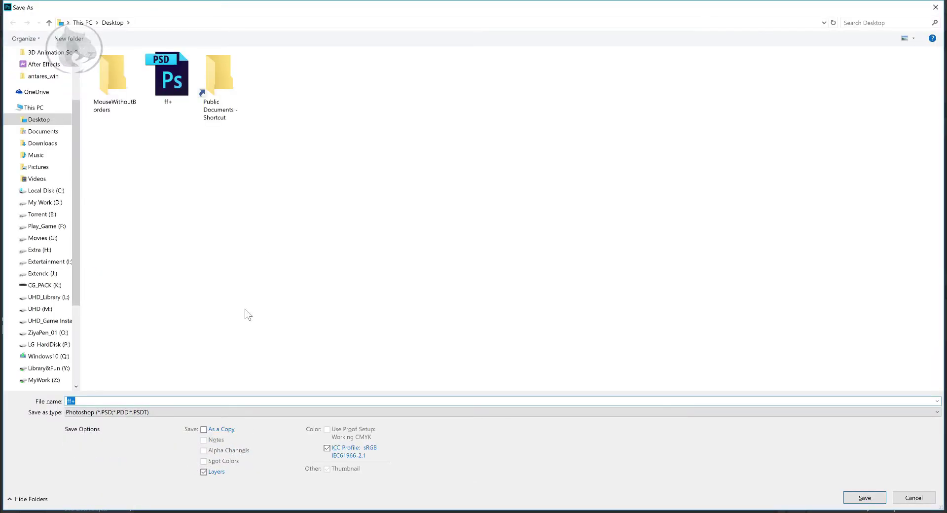
pyautogui.click(110, 412)
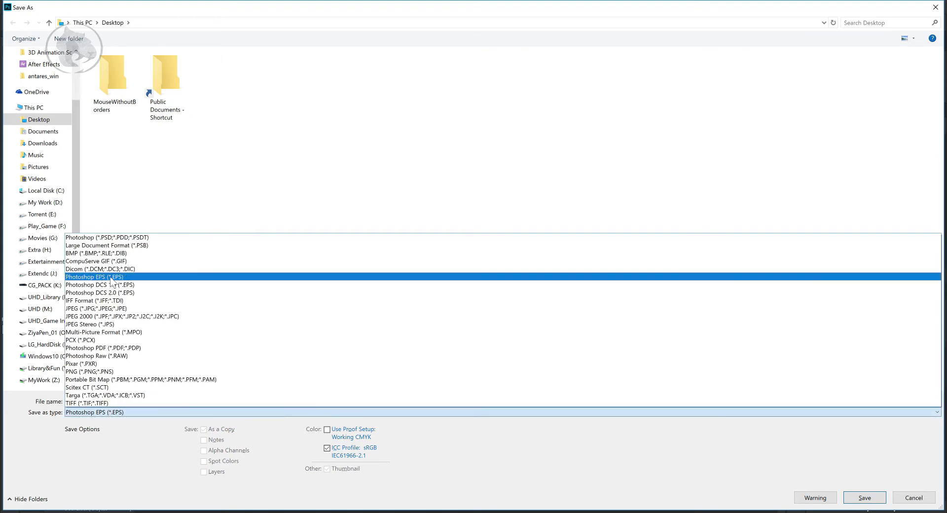
pyautogui.click(93, 372)
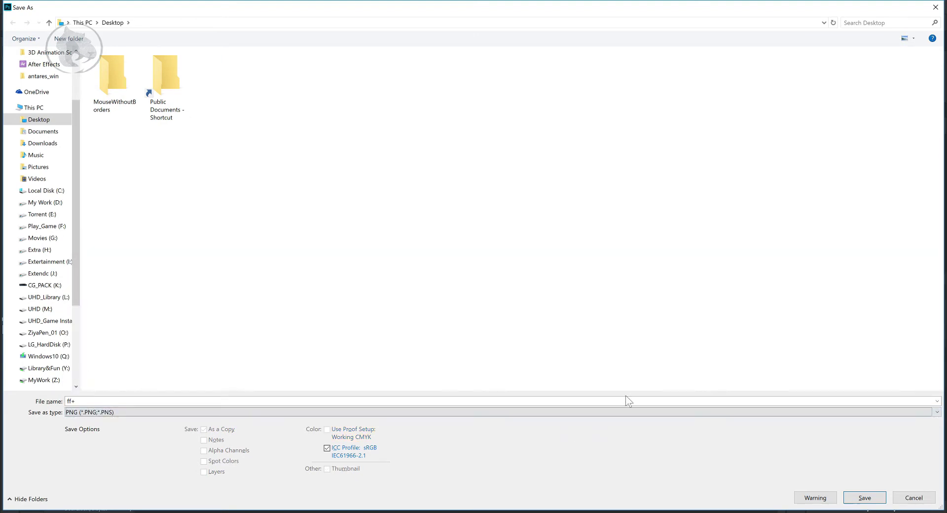
pyautogui.click(881, 499)
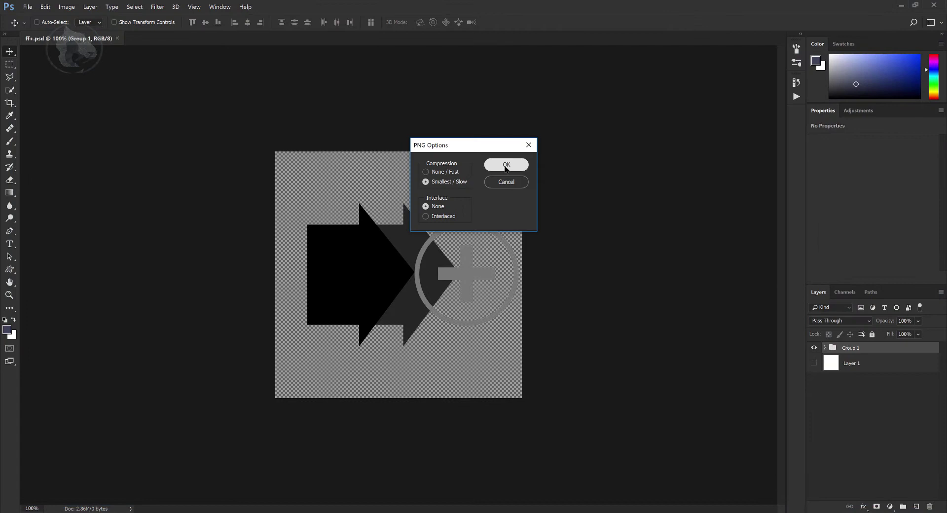
pyautogui.click(506, 166)
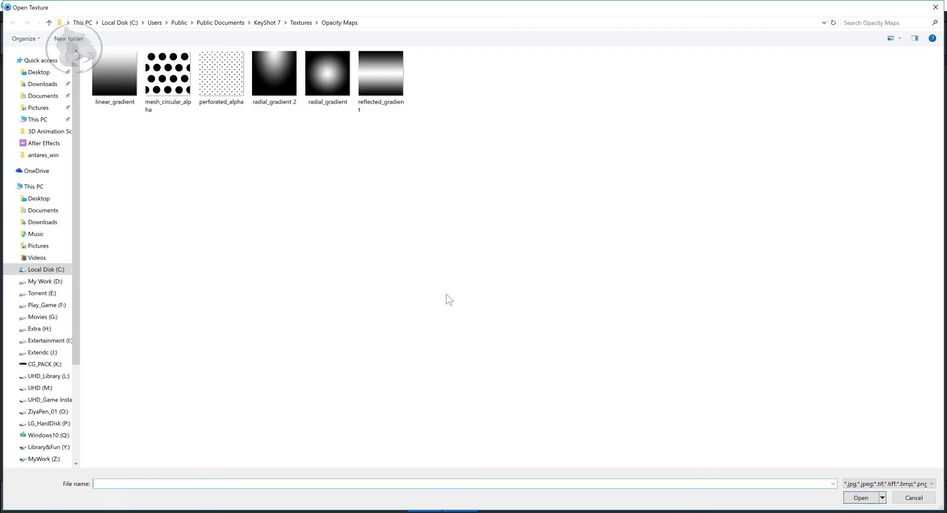
# In KeyShot, load ff+.png from the Desktop as the black plastic's label and bring the ring around the round knob into close view.
pyautogui.click(38, 72)
pyautogui.click(168, 77)
pyautogui.click(860, 497)
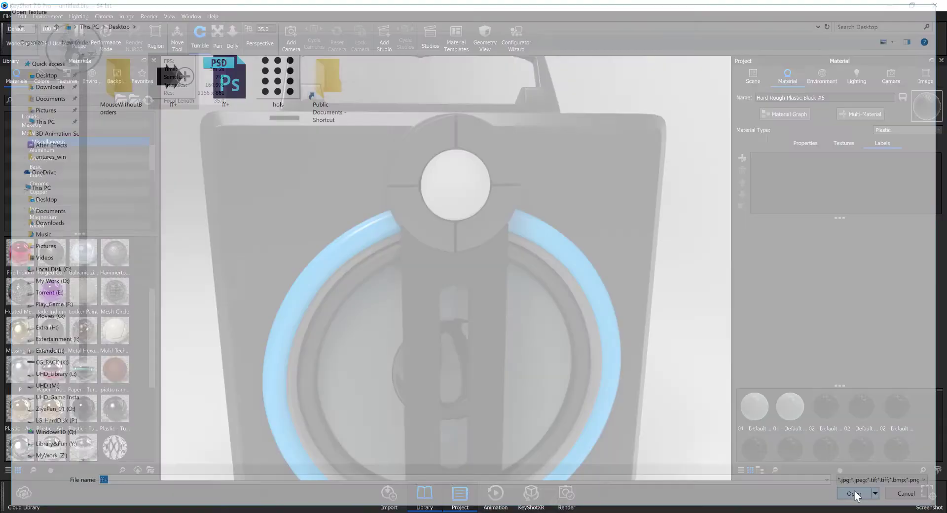
pyautogui.moveTo(521, 184); pyautogui.dragTo(504, 164)
pyautogui.scroll(-4, 521, 131)
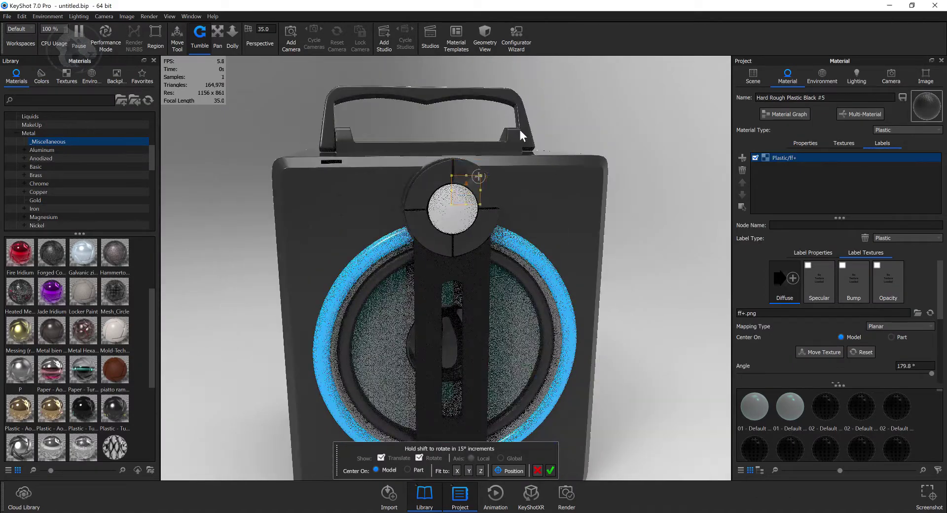
pyautogui.scroll(5, 520, 129)
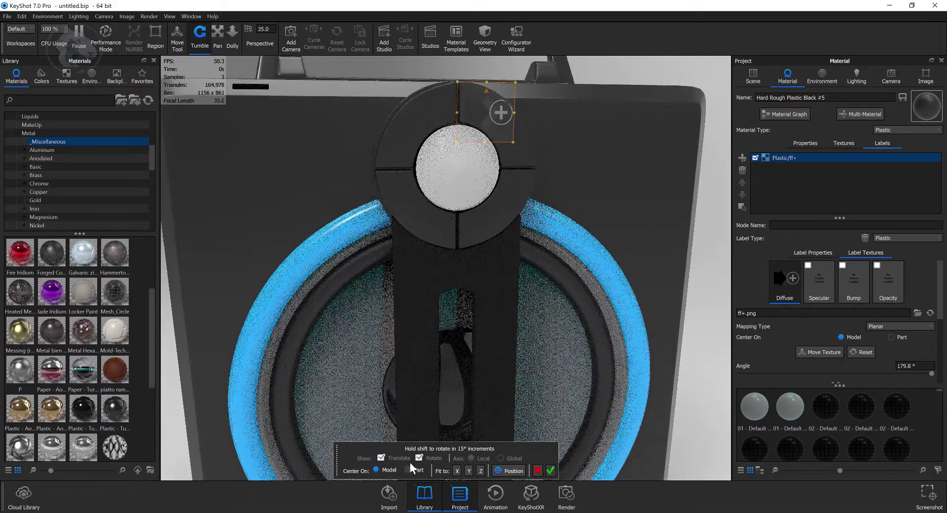
# Try centring the label texture on the part, and return the centring to the model.
pyautogui.click(407, 469)
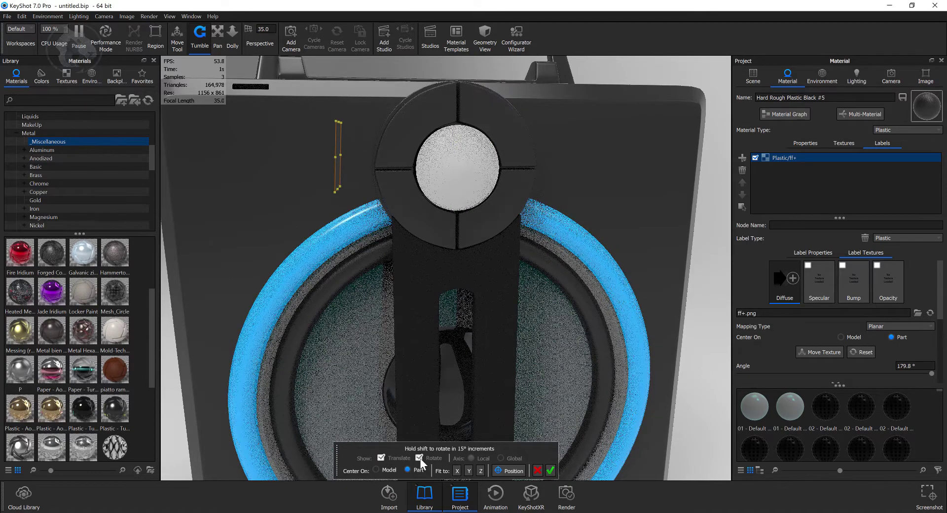
pyautogui.click(386, 469)
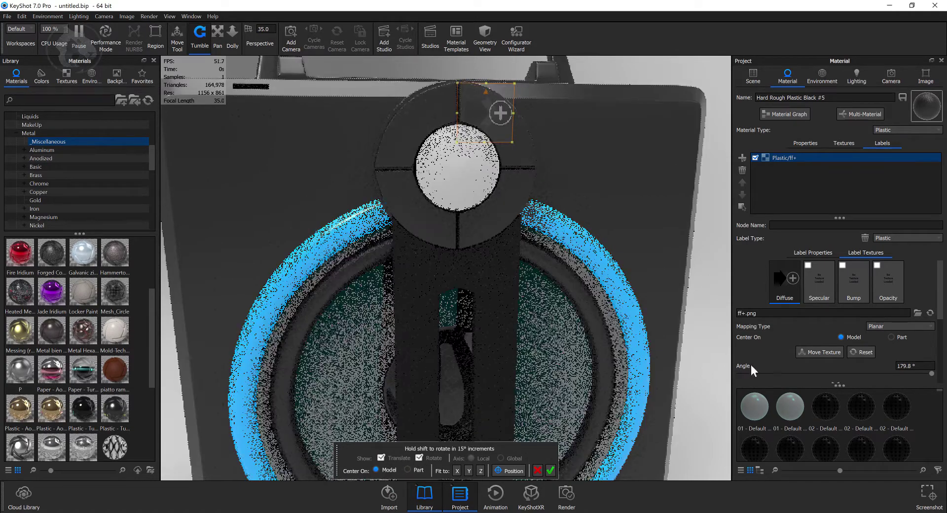
# Set the label texture's angle to 180°, trying 19° first.
pyautogui.scroll(-2, 930, 332)
pyautogui.moveTo(931, 325); pyautogui.dragTo(880, 314)
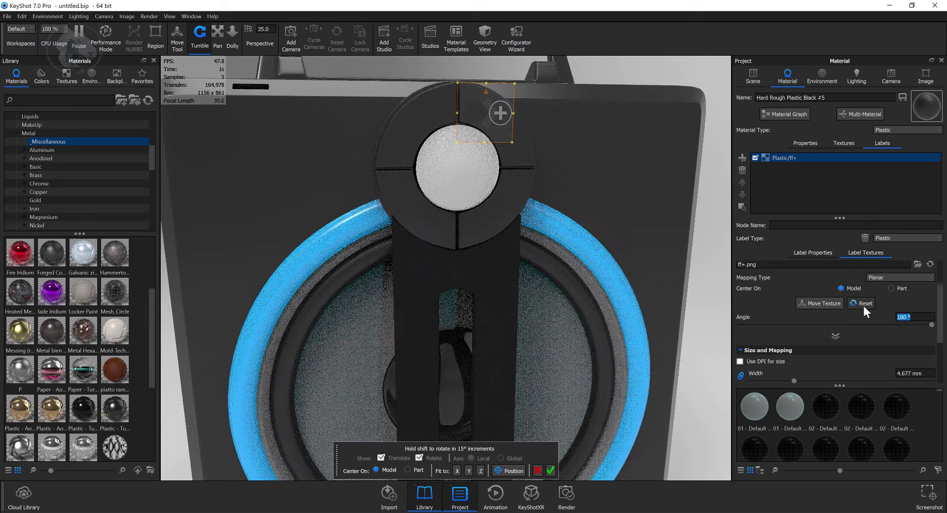
pyautogui.write('19')
pyautogui.press('Return')
pyautogui.write('180')
pyautogui.press('Return')
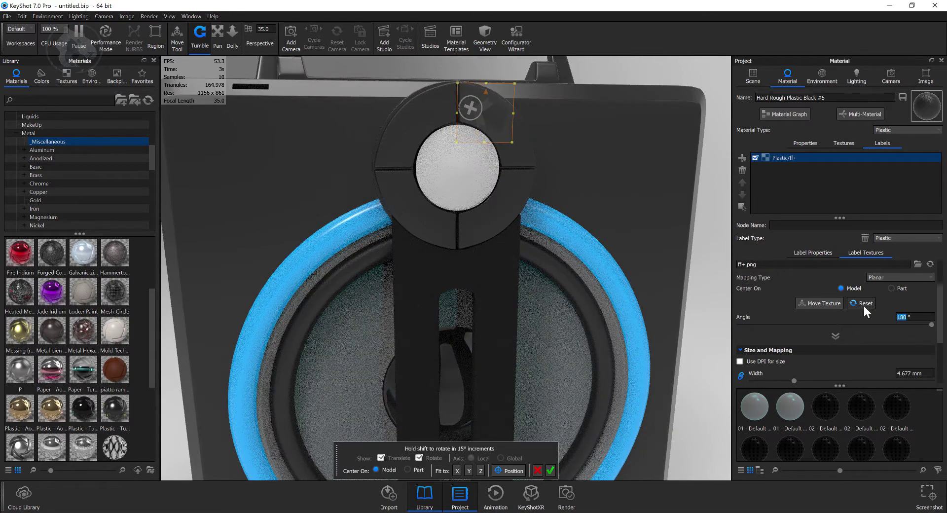
# Switch the label to DPI-based sizing and enlarge it slightly, to about 4604 dpi.
pyautogui.scroll(-4, 861, 327)
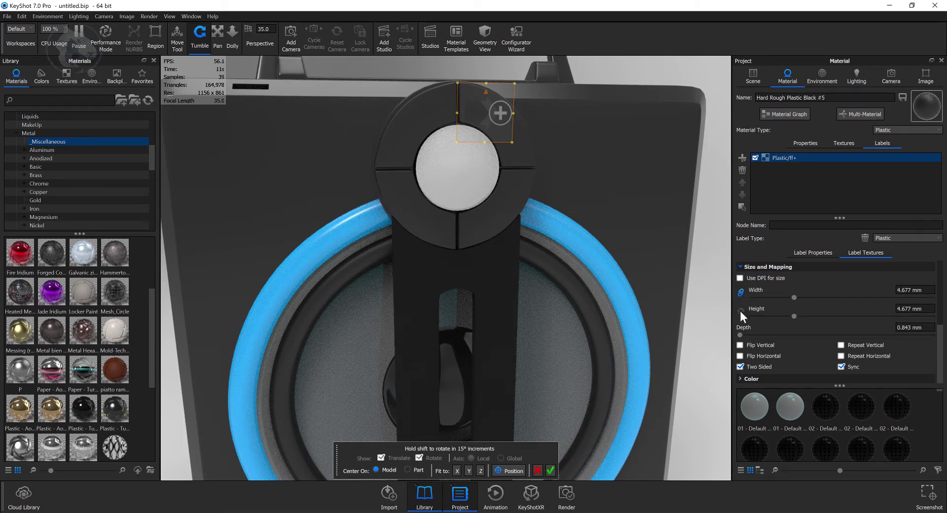
pyautogui.click(741, 278)
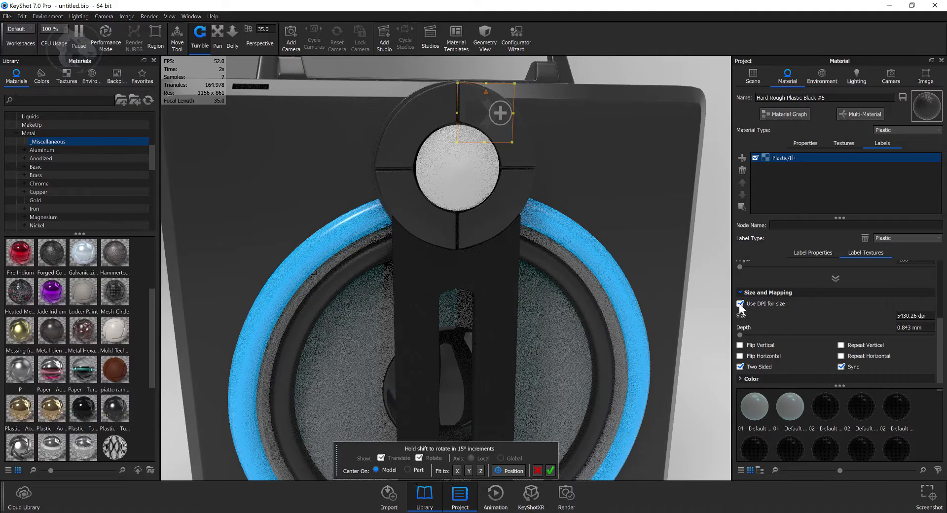
pyautogui.moveTo(514, 114); pyautogui.dragTo(523, 120)
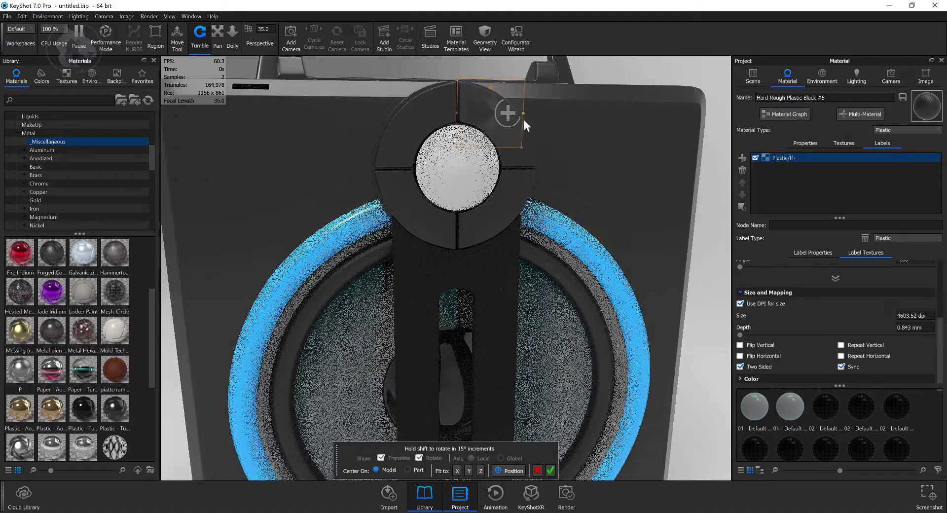
# Position the label on the ring's upper-right segment, rotate it to about -132° and accept the placement.
pyautogui.moveTo(491, 79); pyautogui.dragTo(598, 147)
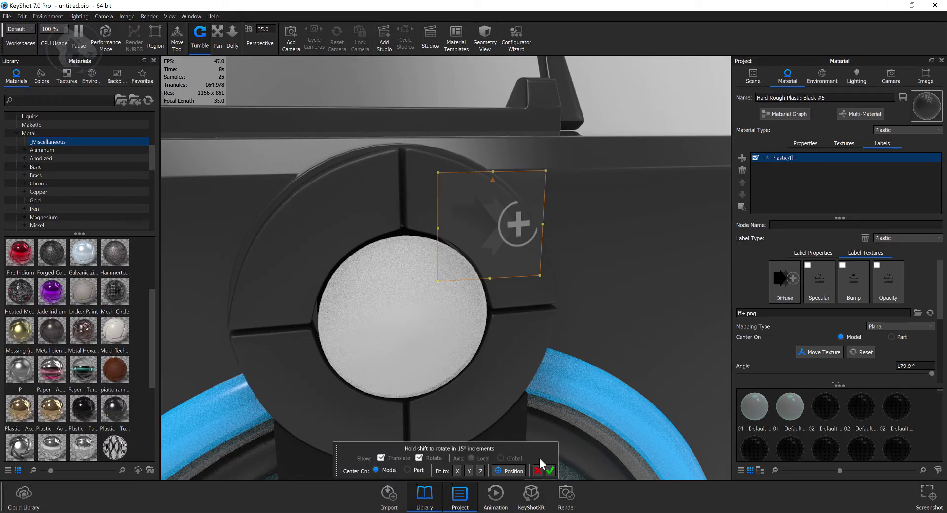
pyautogui.moveTo(469, 205); pyautogui.dragTo(492, 198)
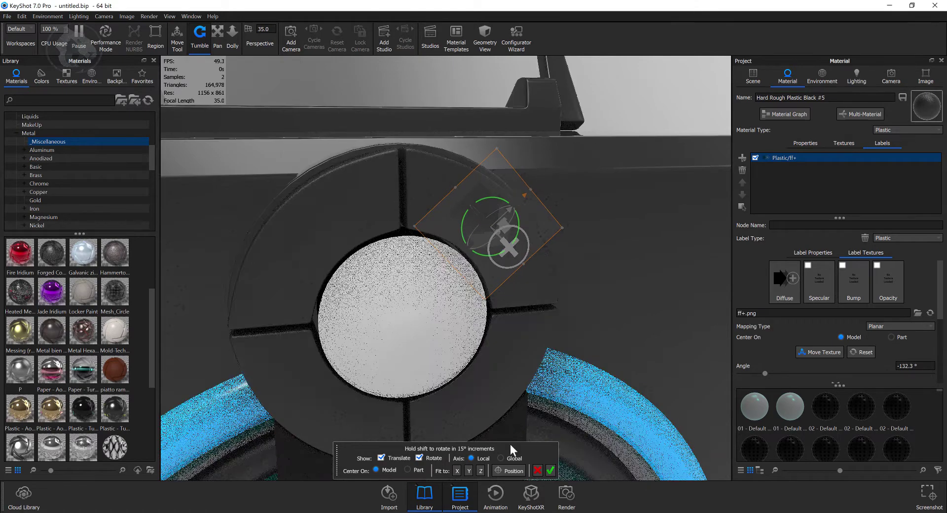
pyautogui.click(550, 470)
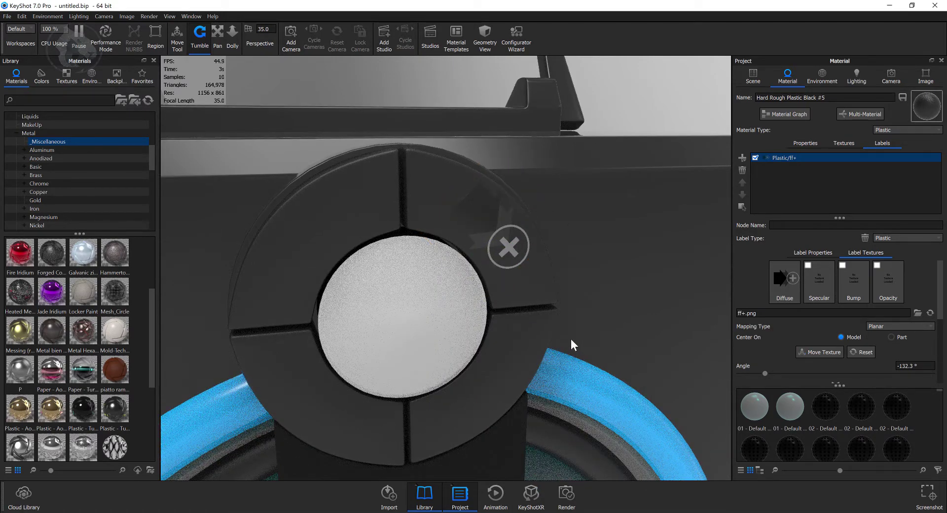
# Switch back to Photoshop, expand Group 1 and hide the circled plus on the Shape 2 layer.
pyautogui.hotkey('alt', 'Tab')
pyautogui.click(823, 348)
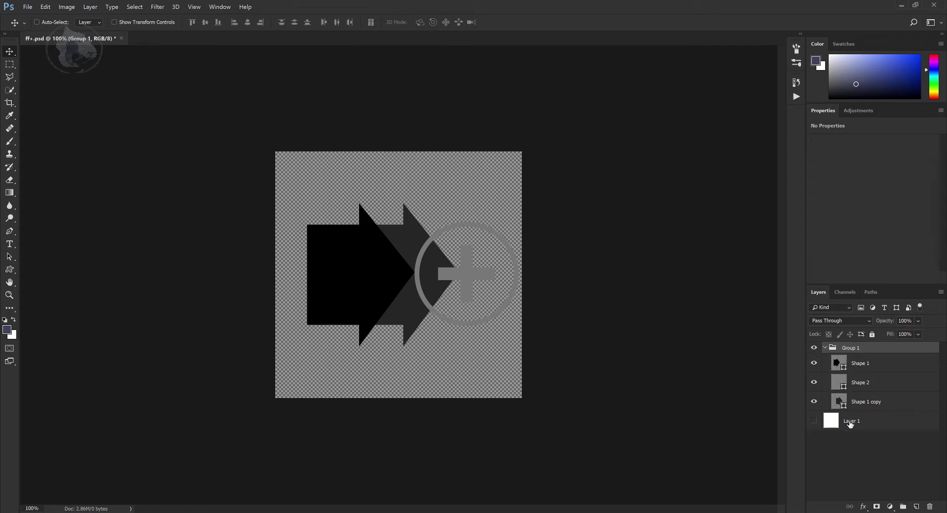
pyautogui.click(814, 382)
# Draw a circled-minus custom shape about 449 by 422 px, centred on the dark grey arrow's tip.
pyautogui.click(10, 269)
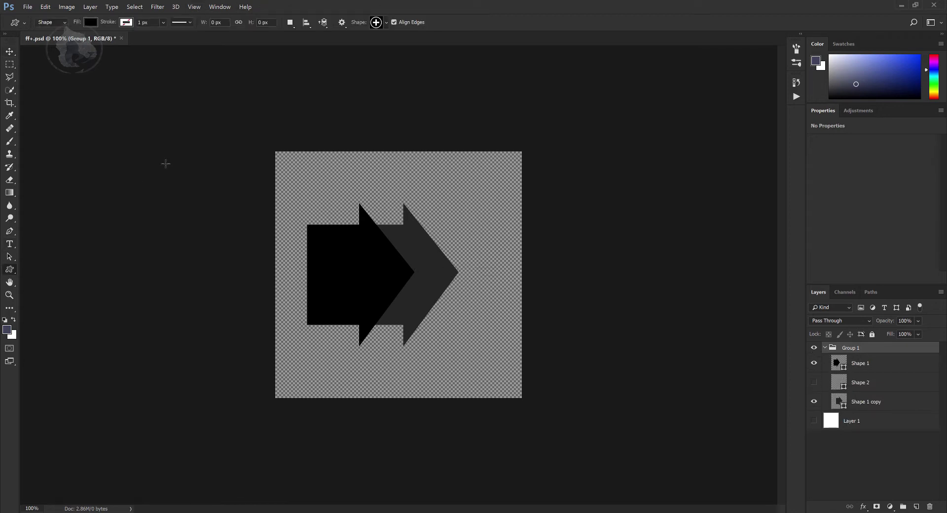
pyautogui.click(387, 23)
pyautogui.click(356, 230)
pyautogui.click(492, 1)
pyautogui.keyDown('alt'); pyautogui.keyDown('shift'); pyautogui.moveTo(457, 272); pyautogui.dragTo(510, 353); pyautogui.keyUp('shift'); pyautogui.keyUp('alt')
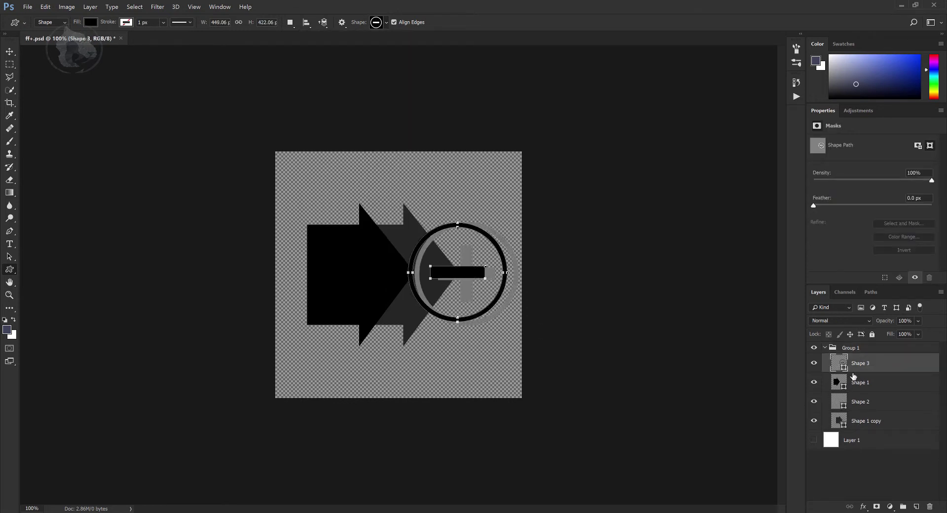
# Recolour the circled minus to match the grey of the circled plus.
pyautogui.doubleClick(838, 363)
pyautogui.click(438, 232)
pyautogui.click(689, 124)
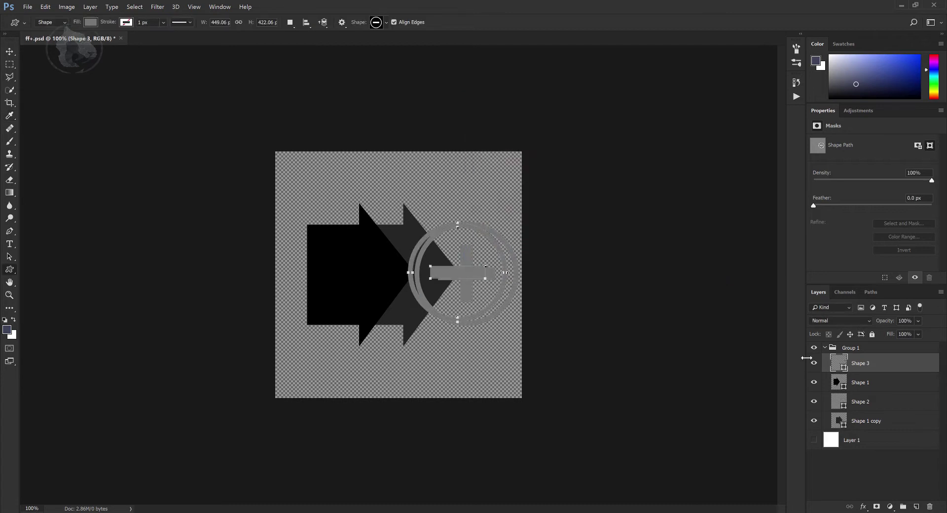
pyautogui.keyDown('ctrl'); pyautogui.click(859, 401); pyautogui.keyUp('ctrl')
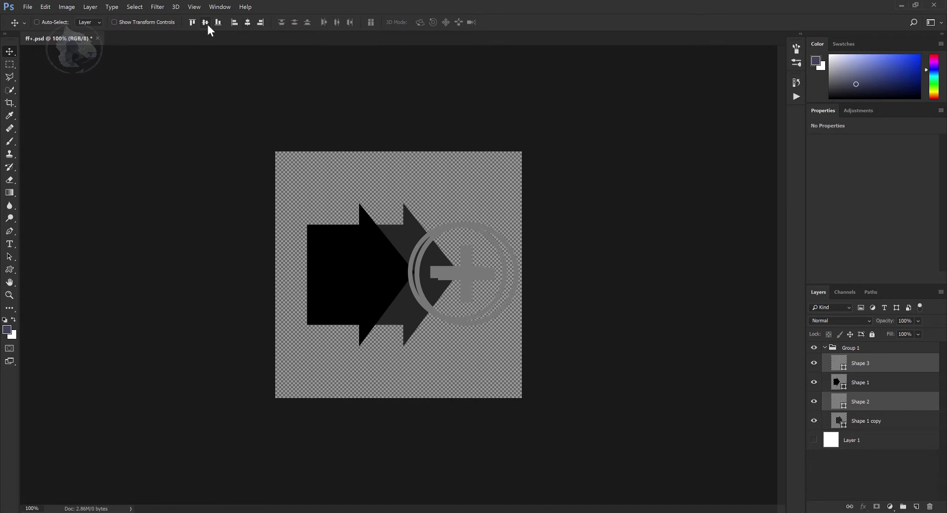
pyautogui.click(247, 23)
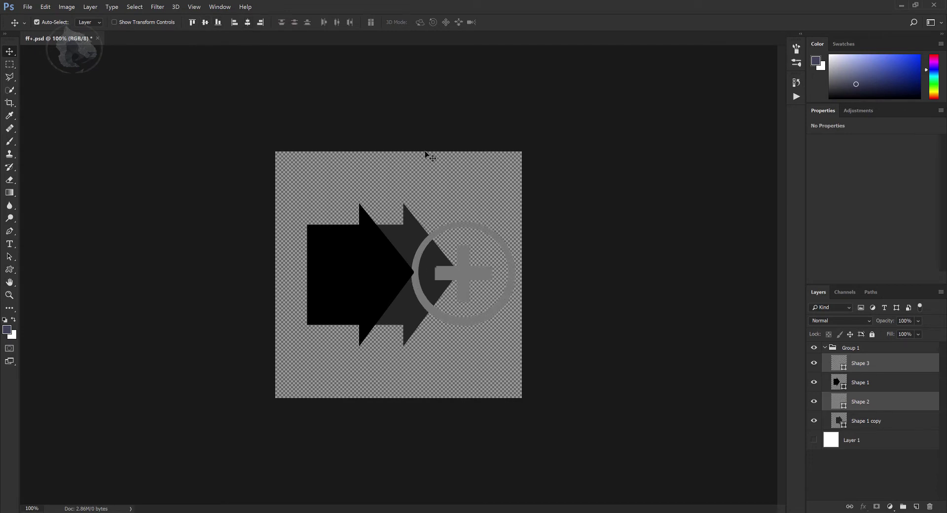
pyautogui.hotkey('ctrl', 'z')
# Line up the circled minus on Shape 3 with the circled plus, and hide the Shape 2 layer.
pyautogui.click(881, 363)
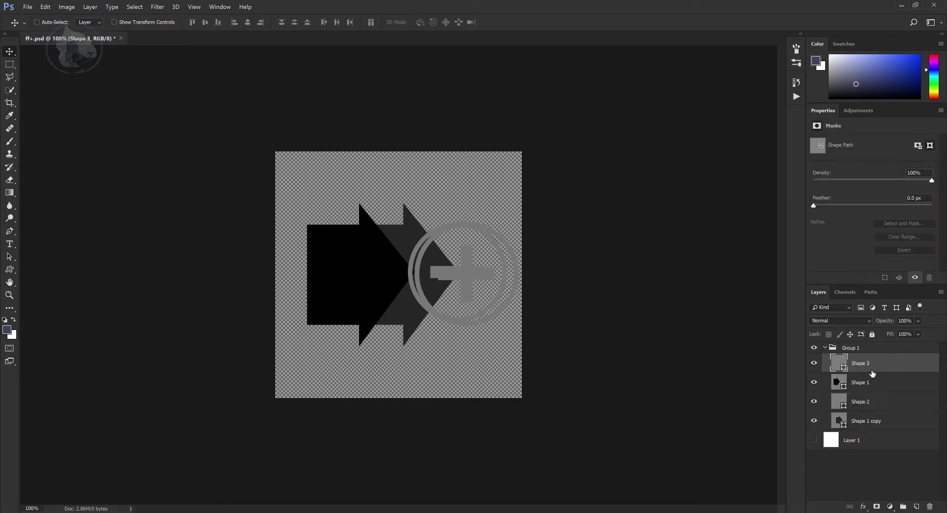
pyautogui.hotkey('ctrl', 'z')
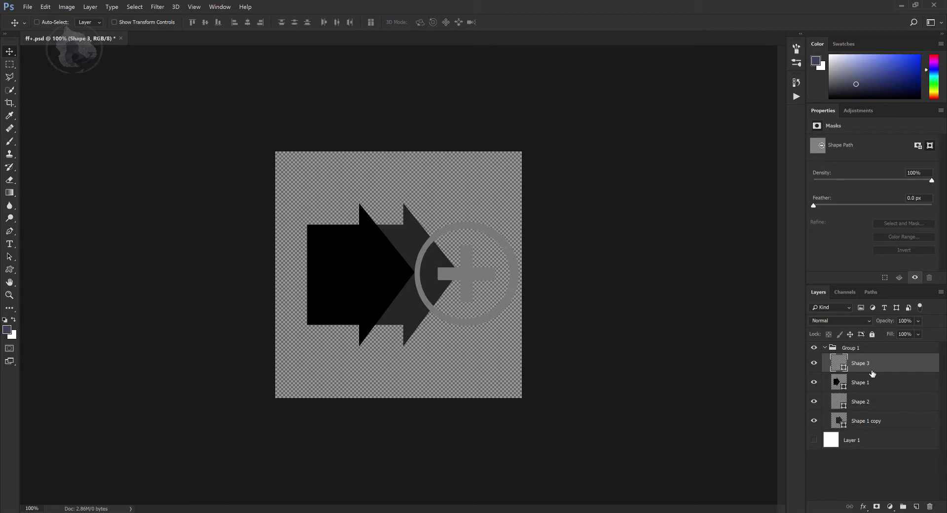
# Save the circled-minus arrow graphic as the PNG file ff- on the Desktop with smallest compression and no interlacing.
pyautogui.click(28, 7)
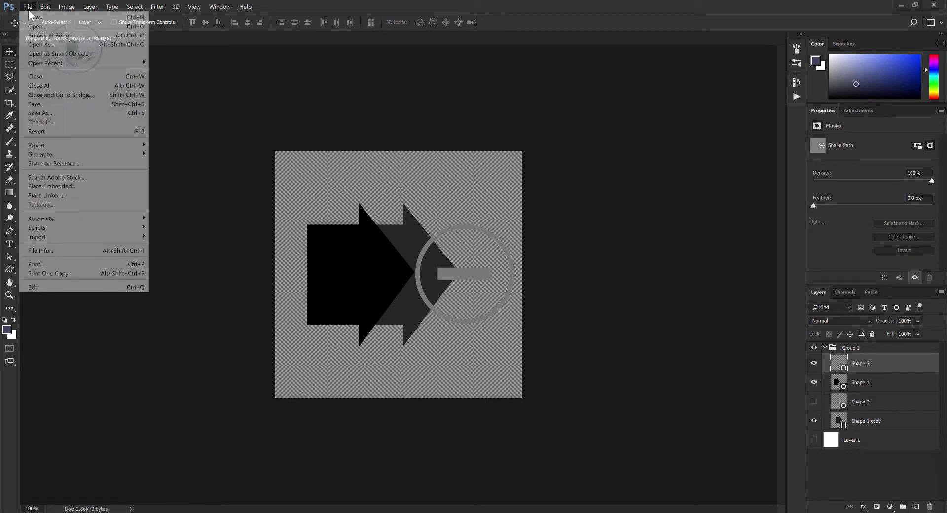
pyautogui.click(44, 114)
pyautogui.click(325, 412)
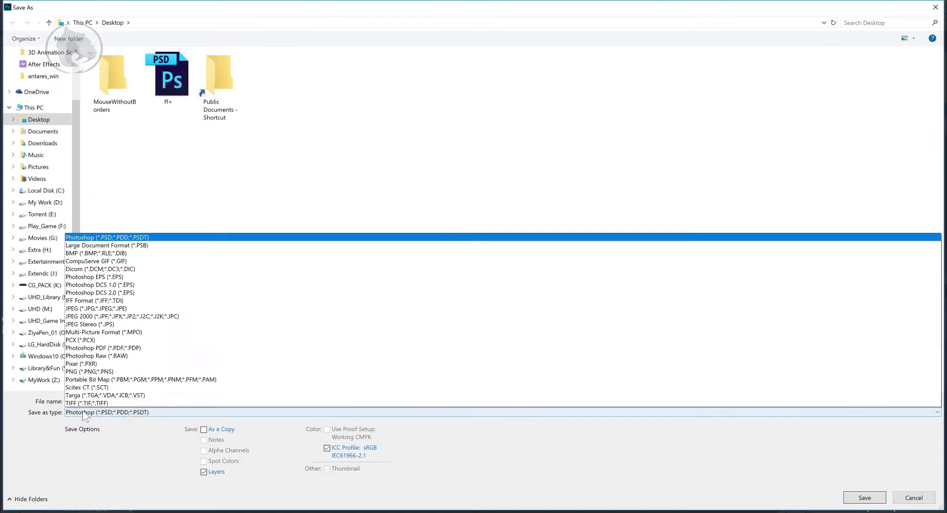
pyautogui.click(88, 373)
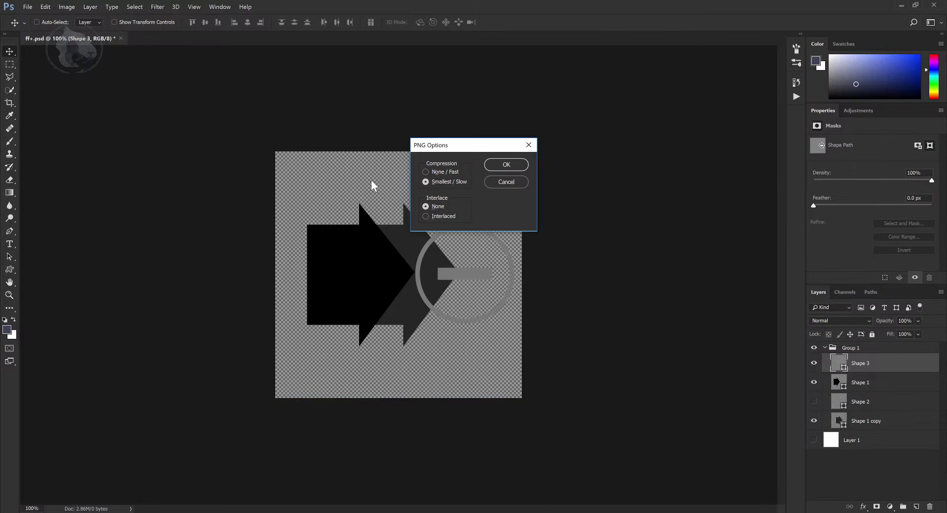
pyautogui.click(506, 163)
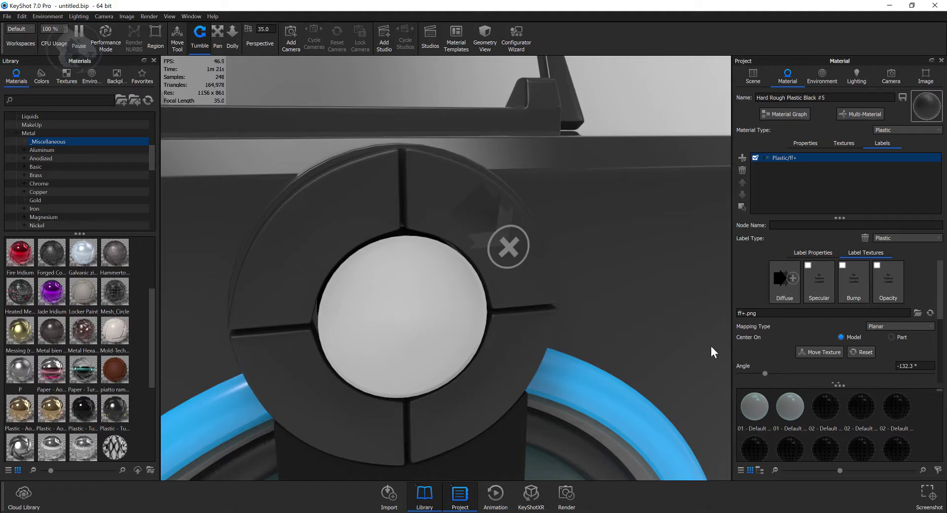
# Switch to KeyShot and unlink the material of the ring's upper-left segment.
pyautogui.rightClick(366, 222)
pyautogui.click(383, 225)
pyautogui.rightClick(350, 206)
pyautogui.click(379, 268)
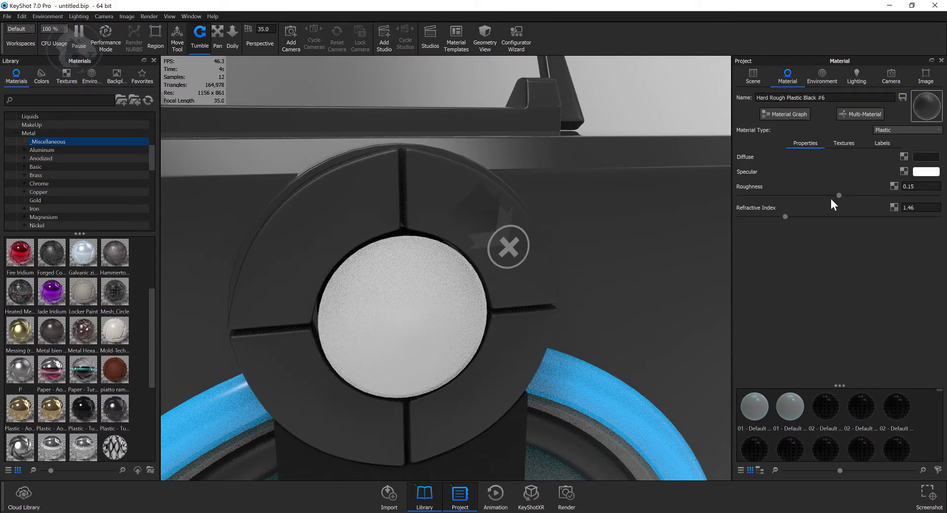
# Add ff-.png from the Desktop as a label on the unlinked segment material.
pyautogui.click(881, 143)
pyautogui.click(753, 159)
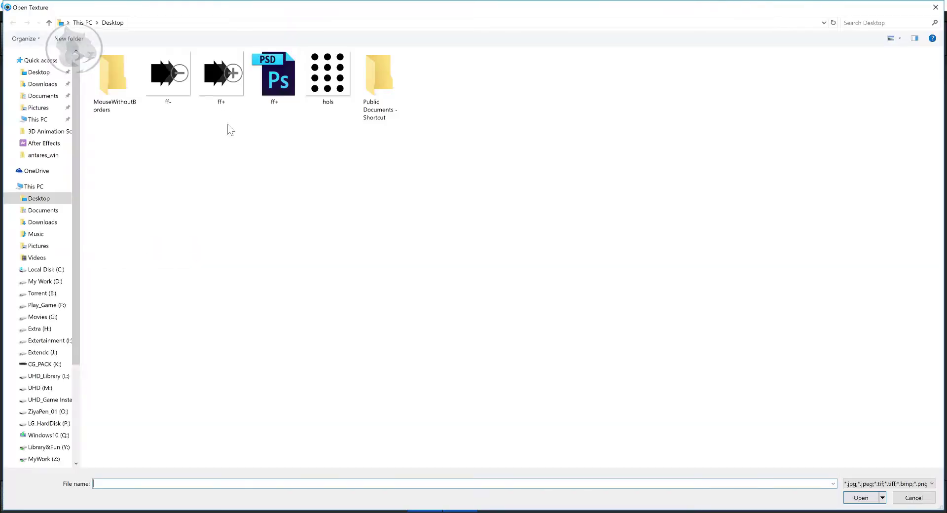
pyautogui.click(860, 497)
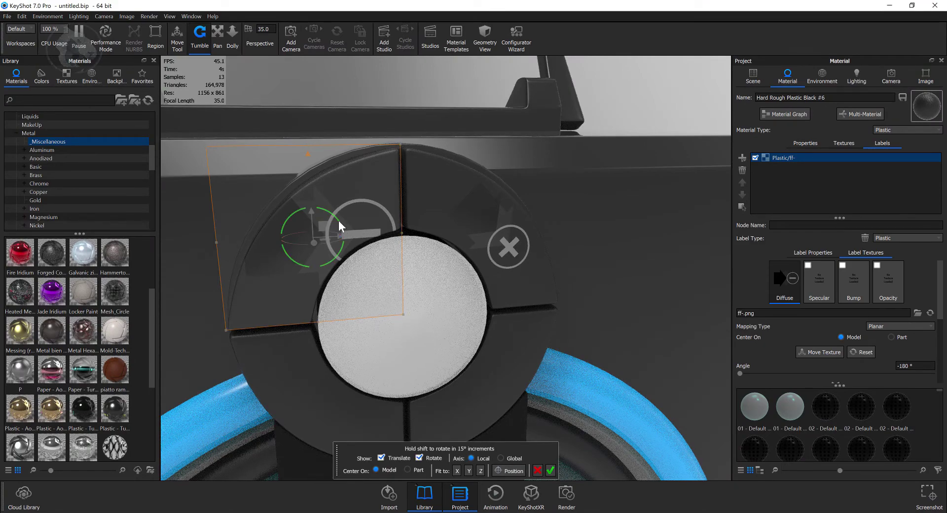
# Position the minus label on the ring's upper-left segment, rotate it to about 136° and accept the placement.
pyautogui.moveTo(338, 220); pyautogui.dragTo(311, 184)
pyautogui.moveTo(313, 252); pyautogui.dragTo(312, 223)
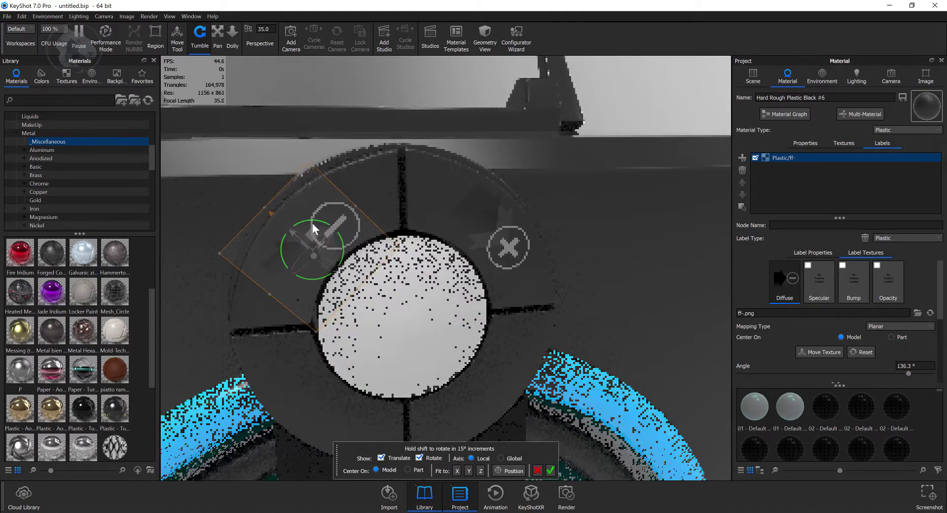
pyautogui.click(550, 470)
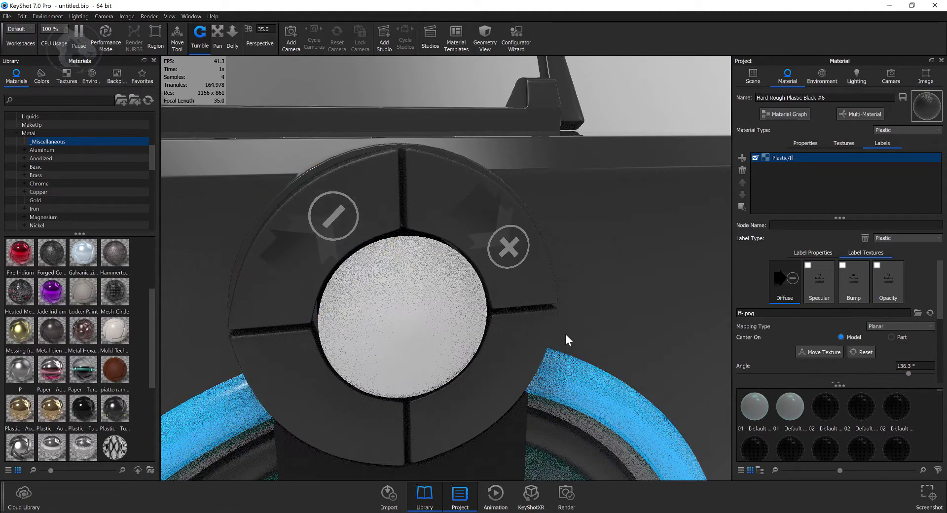
pyautogui.scroll(-5, 565, 334)
pyautogui.moveTo(565, 333); pyautogui.dragTo(417, 274)
pyautogui.scroll(1, 416, 273)
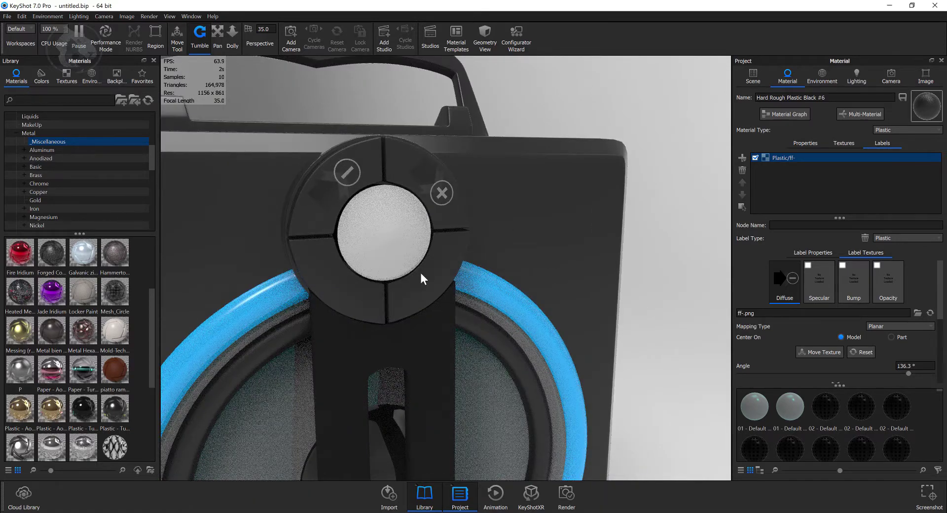
pyautogui.rightClick(375, 295)
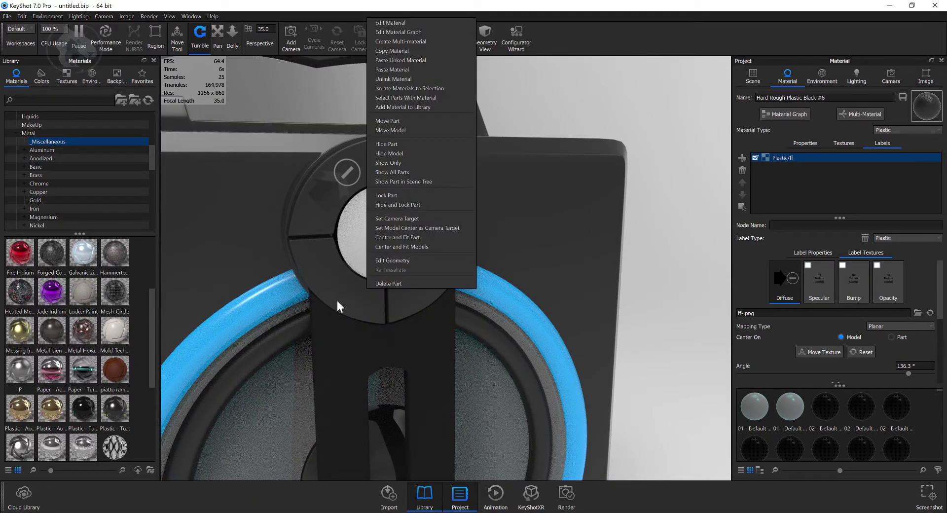
pyautogui.click(562, 417)
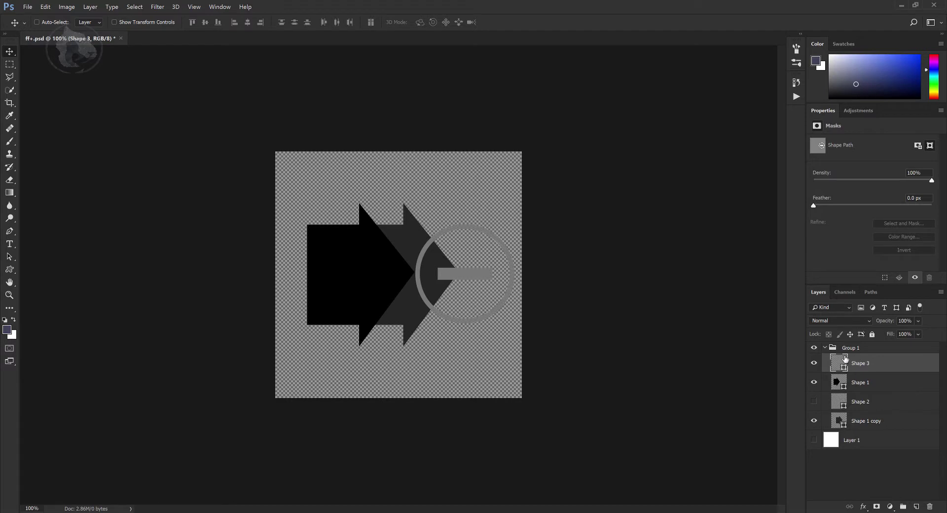
# Switch to Photoshop, collapse and hide Group 1, and add an empty layer above it.
pyautogui.click(825, 347)
pyautogui.click(813, 348)
pyautogui.click(916, 506)
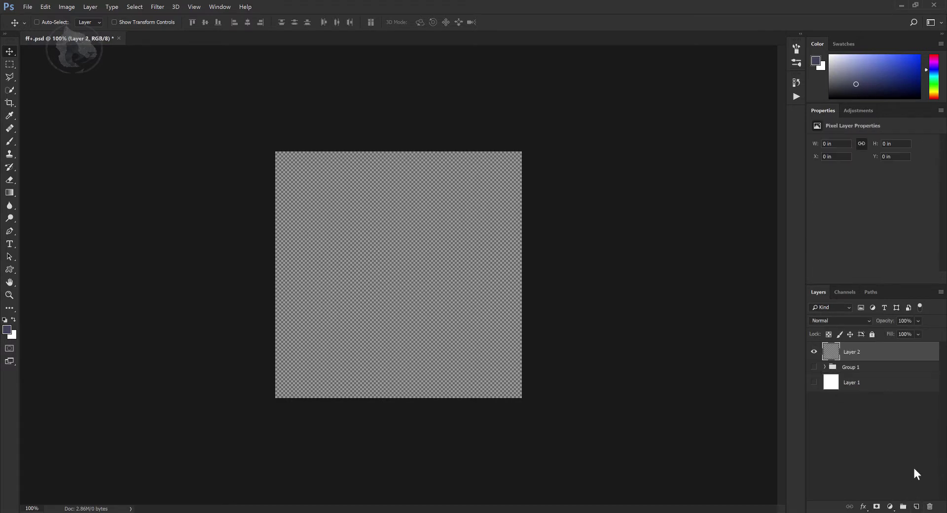
# Draw a black block-arrow custom shape about 454 by 608 px and place it slightly left of the canvas centre.
pyautogui.press('u')
pyautogui.click(386, 22)
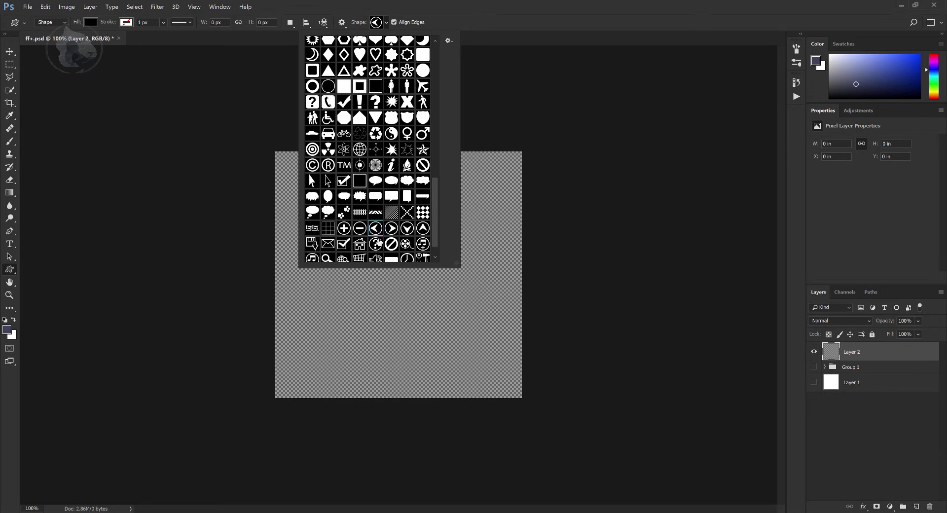
pyautogui.moveTo(435, 220); pyautogui.dragTo(444, 104)
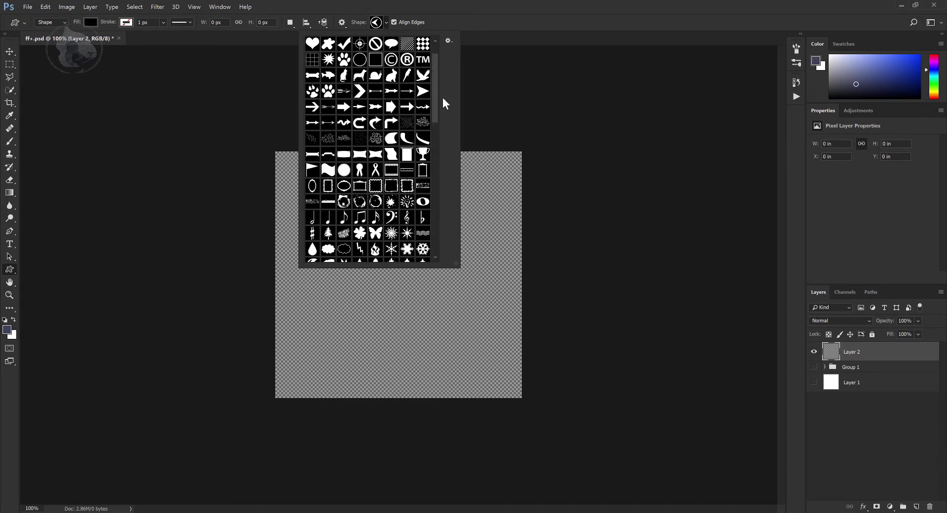
pyautogui.moveTo(281, 169); pyautogui.dragTo(394, 318)
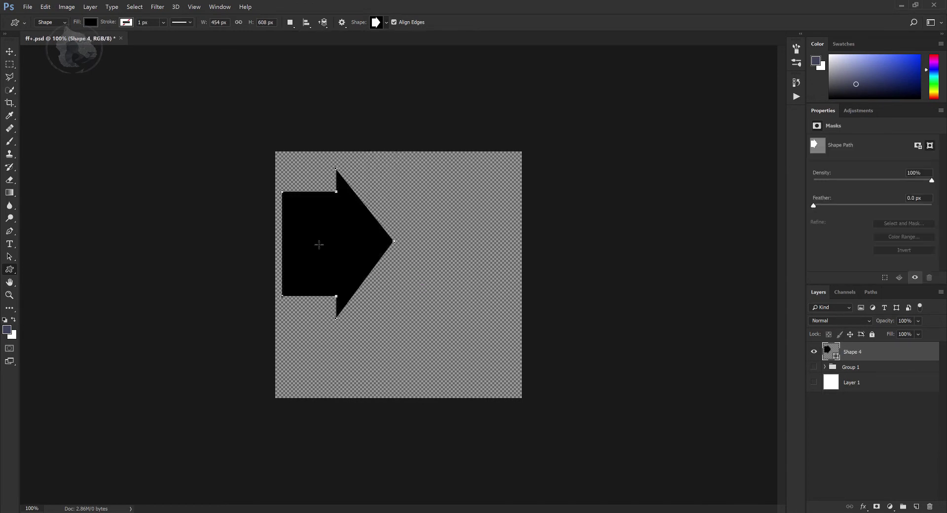
pyautogui.press('v')
pyautogui.moveTo(319, 229); pyautogui.dragTo(353, 260)
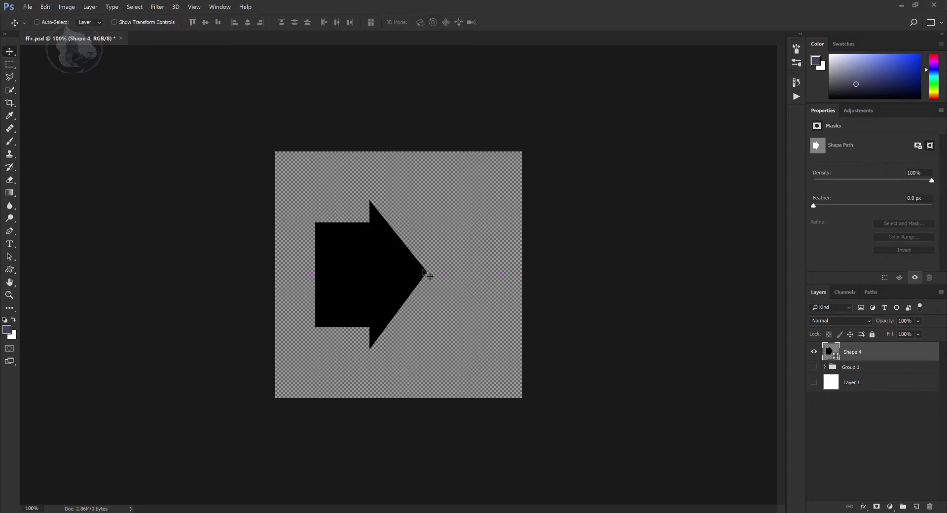
# Fill a tall, narrow rectangular selection with black on a new layer and place the bar close beside the arrow's tip.
pyautogui.click(9, 64)
pyautogui.moveTo(438, 215); pyautogui.dragTo(469, 338)
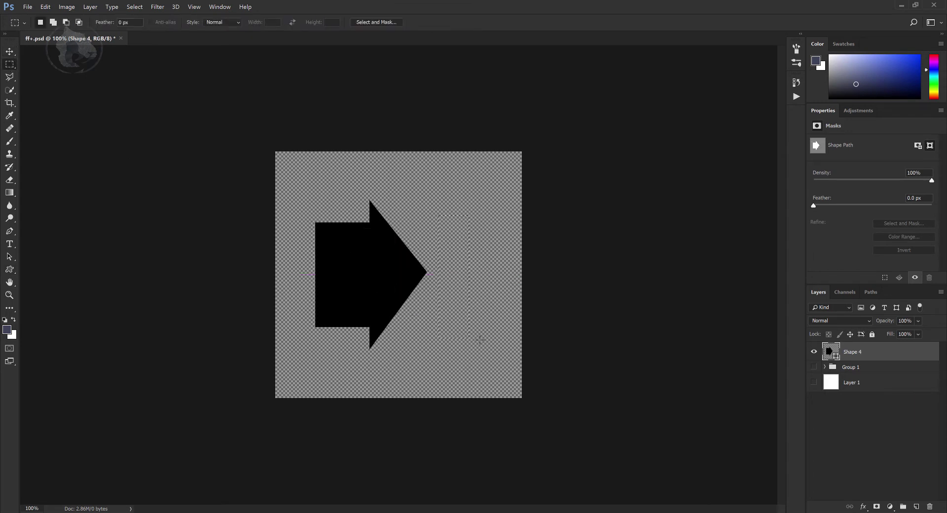
pyautogui.click(7, 330)
pyautogui.click(377, 262)
pyautogui.click(669, 126)
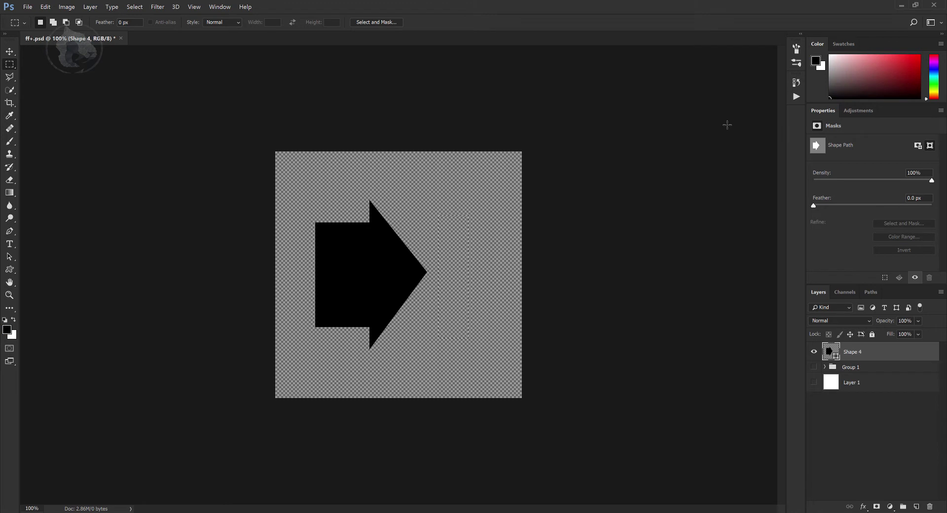
pyautogui.click(915, 507)
pyautogui.hotkey('alt', 'BackSpace')
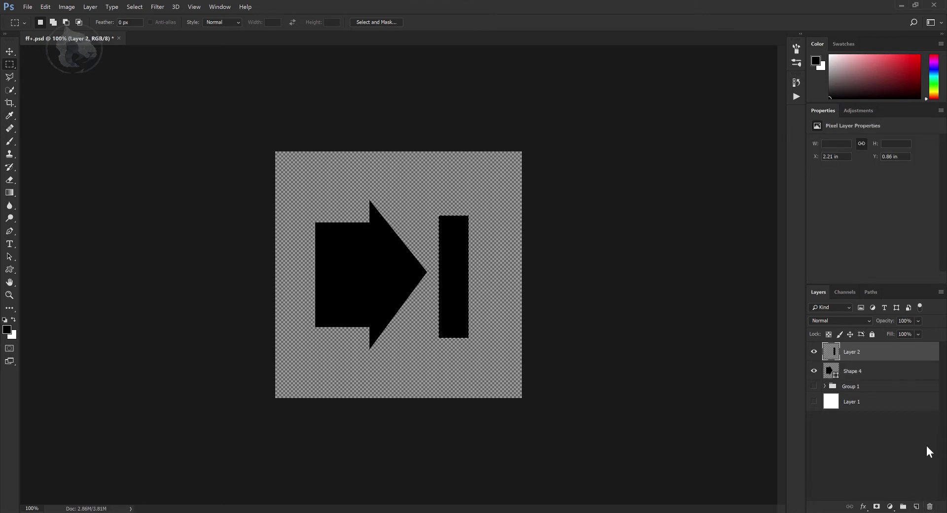
pyautogui.press('v')
pyautogui.moveTo(454, 290); pyautogui.dragTo(447, 284)
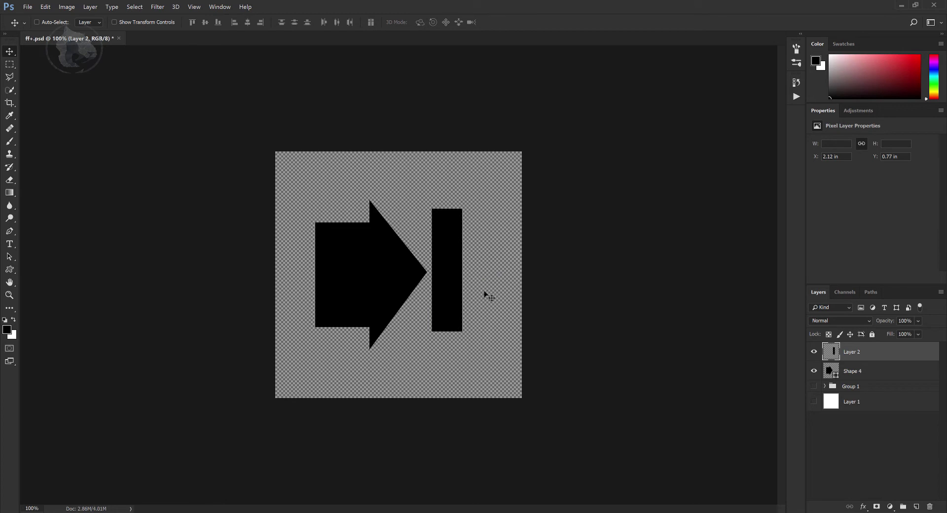
# Save the arrow-and-bar graphic as the PNG file play_pause on the Desktop with smallest compression and no interlacing.
pyautogui.click(28, 6)
pyautogui.click(44, 100)
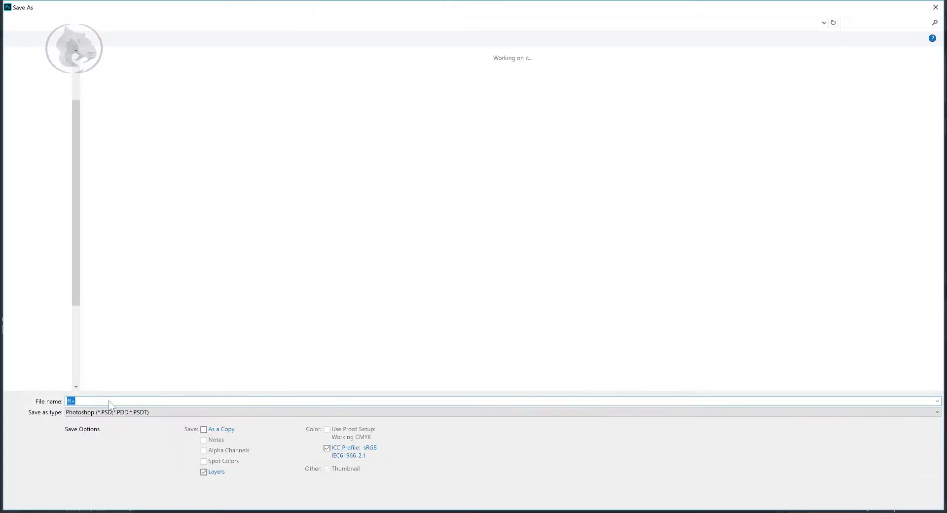
pyautogui.click(99, 411)
pyautogui.click(98, 371)
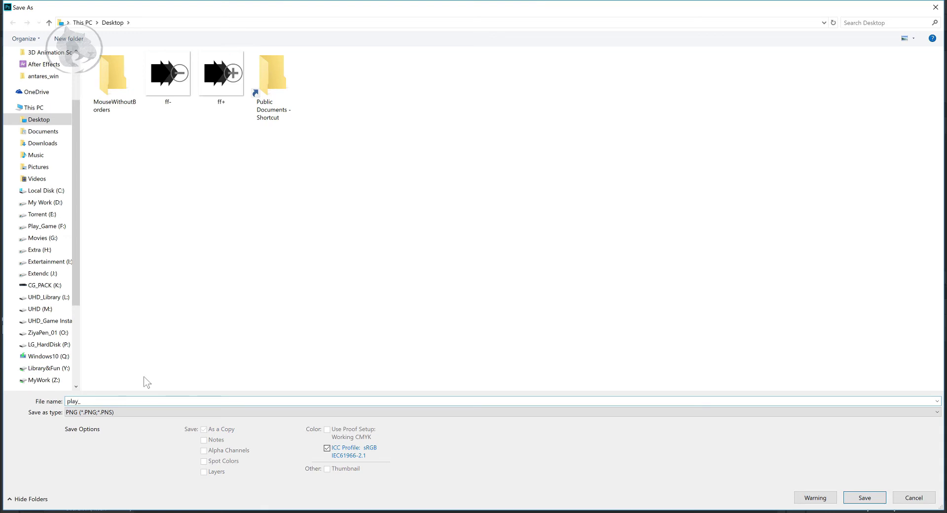
pyautogui.write('se')
pyautogui.press('Return')
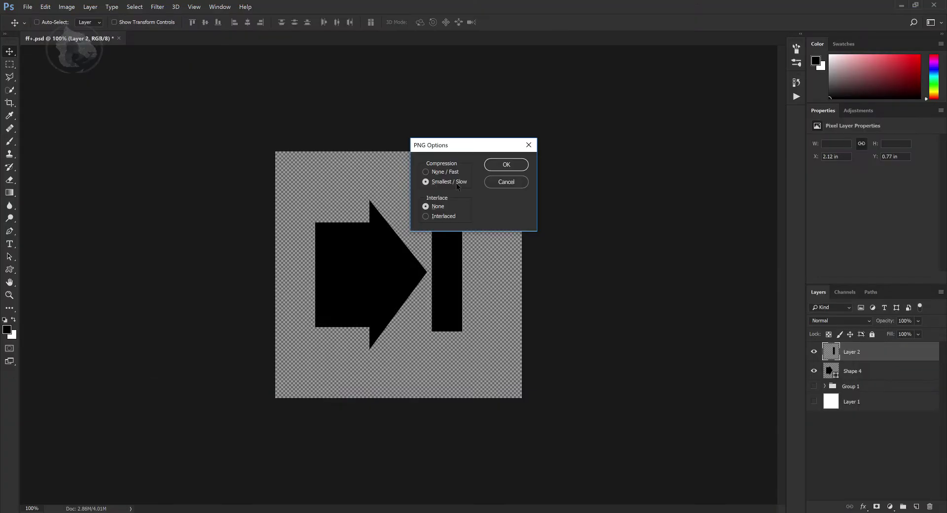
pyautogui.click(497, 165)
# Switch to KeyShot, unlink the material of the ring's lower-left segment and open it for editing.
pyautogui.hotkey('alt', 'Tab')
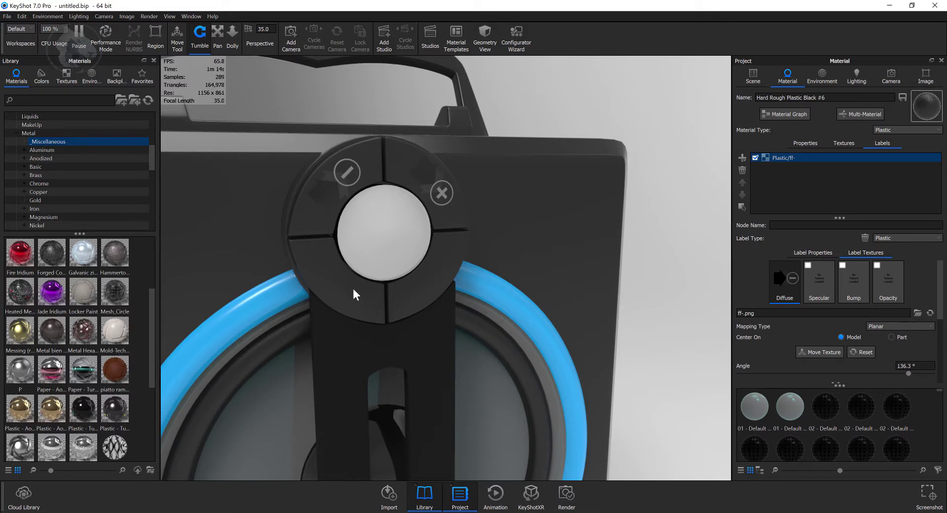
pyautogui.rightClick(353, 288)
pyautogui.click(370, 24)
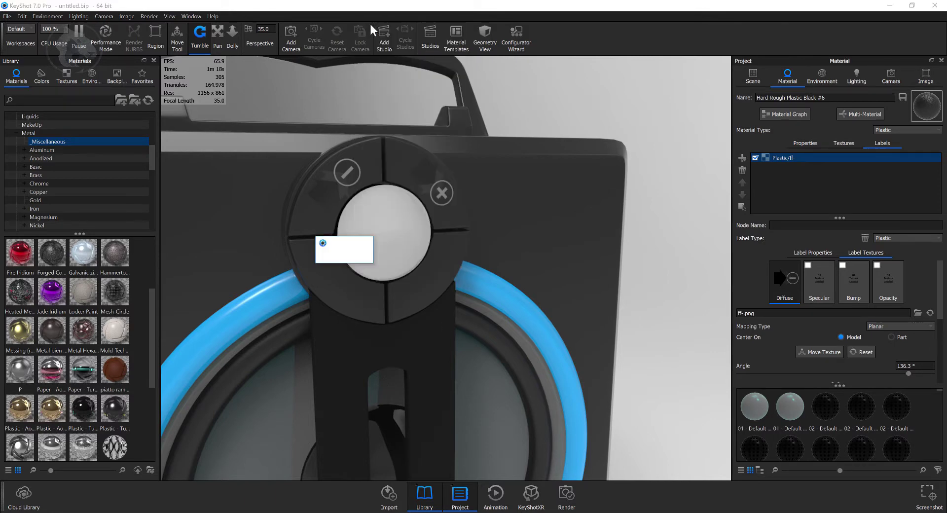
pyautogui.rightClick(370, 294)
pyautogui.click(395, 57)
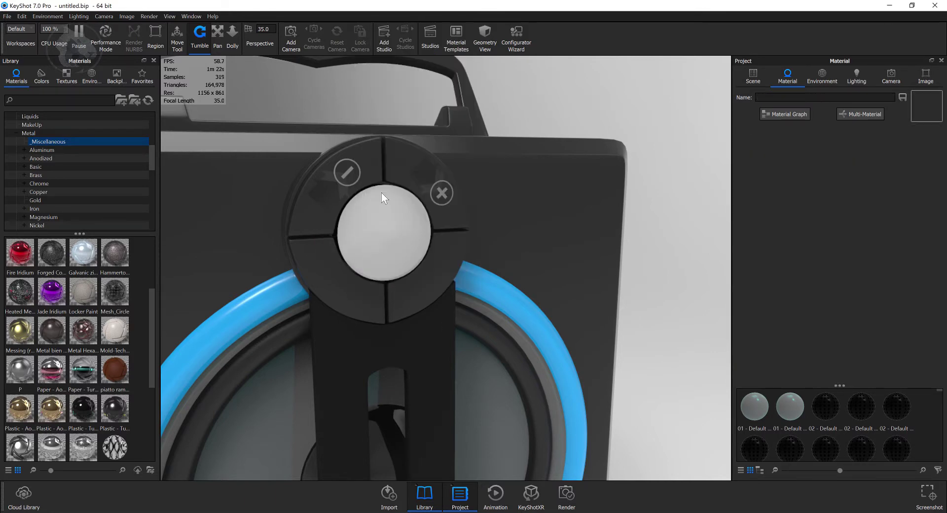
pyautogui.rightClick(344, 280)
pyautogui.click(357, 12)
# Add the play_pause image from the Desktop as a texture label on the ring segment's material.
pyautogui.click(882, 143)
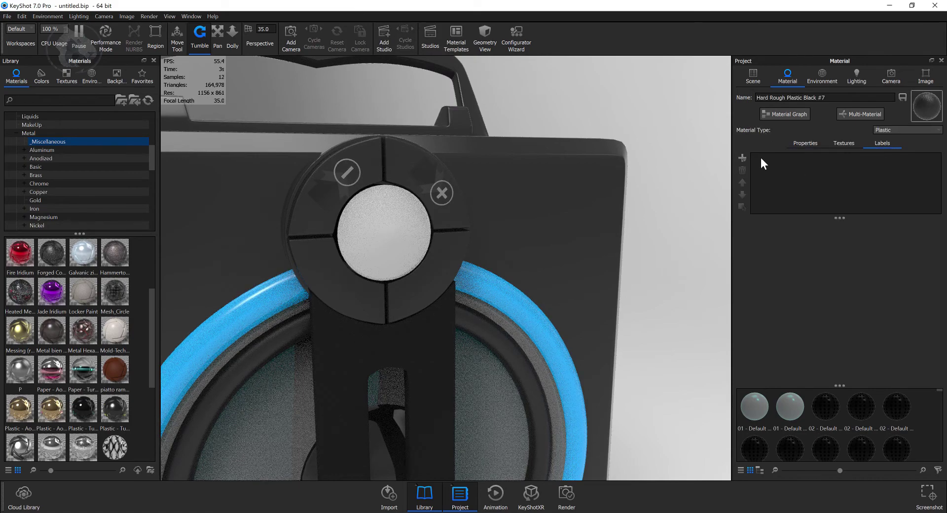
pyautogui.click(745, 158)
pyautogui.click(747, 175)
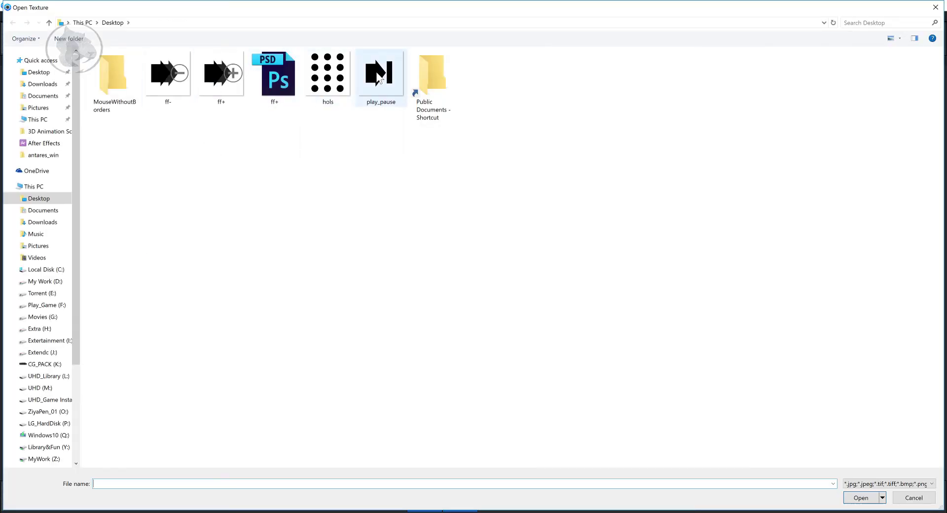
pyautogui.click(380, 79)
pyautogui.click(863, 501)
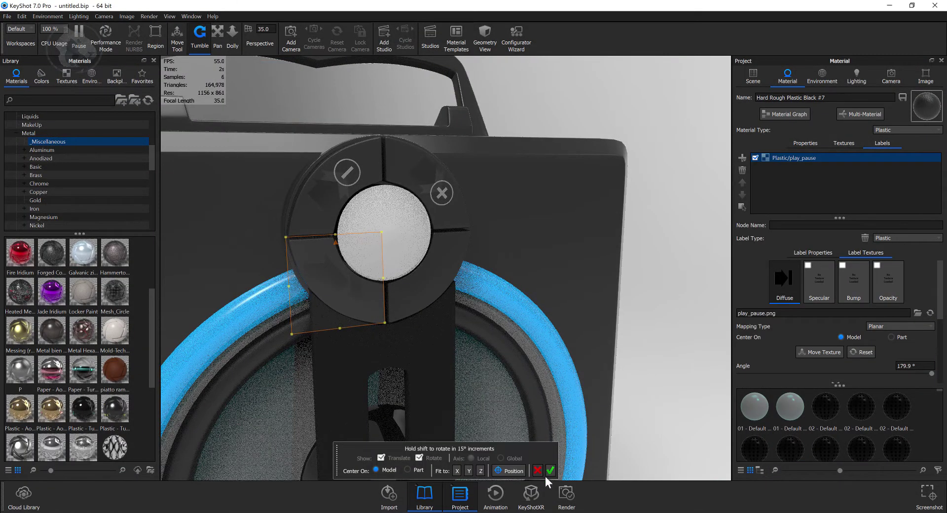
# Shrink the play_pause label to about 4.76 mm, rotate it to about 35.1° and place it on the ring's lower-left segment.
pyautogui.moveTo(381, 232); pyautogui.dragTo(385, 228)
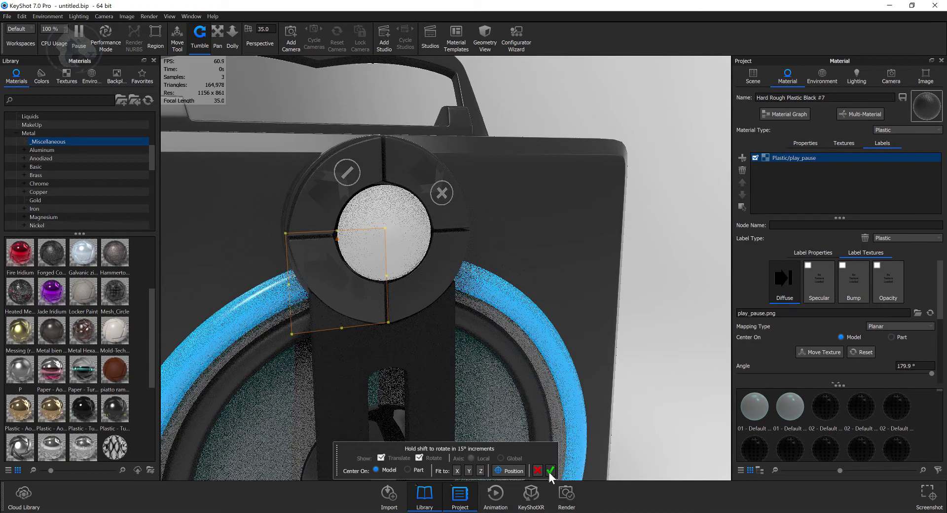
pyautogui.click(551, 470)
pyautogui.moveTo(364, 269); pyautogui.dragTo(329, 237)
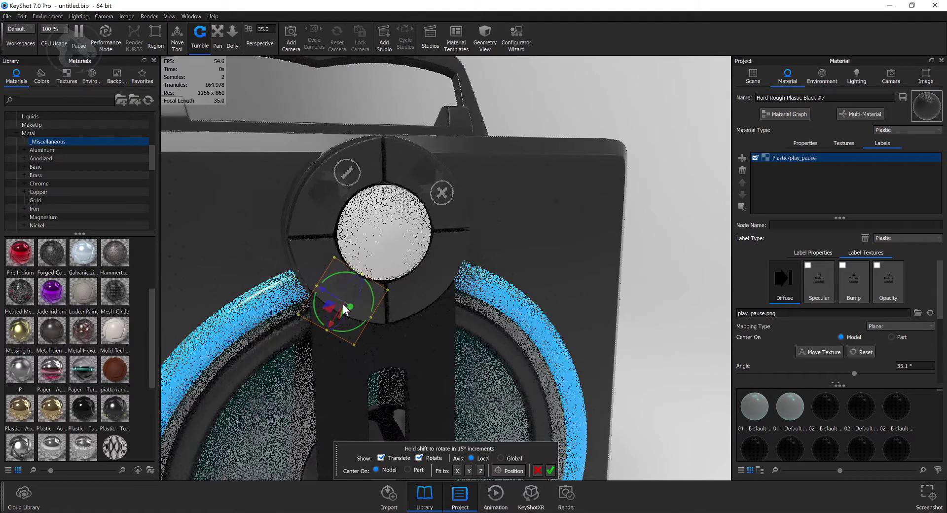
pyautogui.moveTo(328, 289); pyautogui.dragTo(325, 289)
pyautogui.click(550, 470)
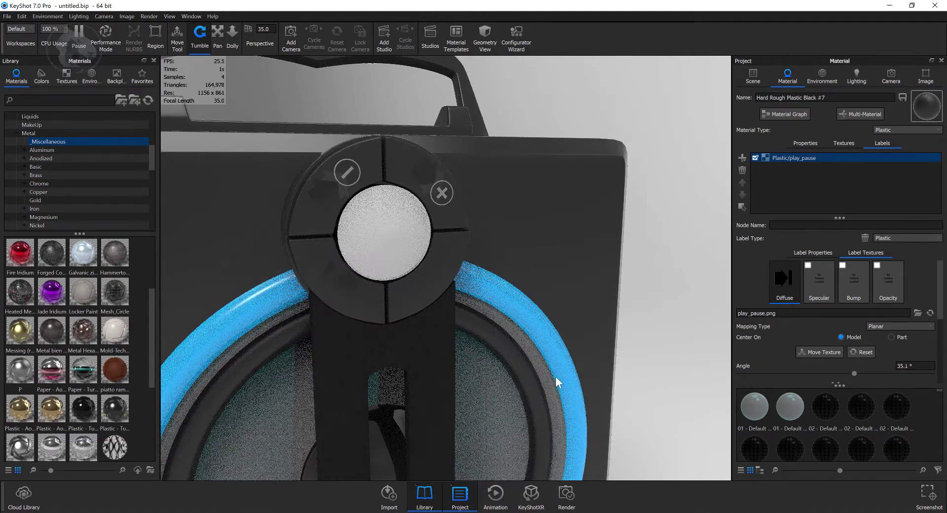
# Examine the labelled control ring up close, the label's size and mapping settings, and the whole speaker at an angle.
pyautogui.moveTo(668, 307); pyautogui.dragTo(643, 277)
pyautogui.scroll(-5, 601, 289)
pyautogui.scroll(3, 631, 294)
pyautogui.scroll(5, 649, 283)
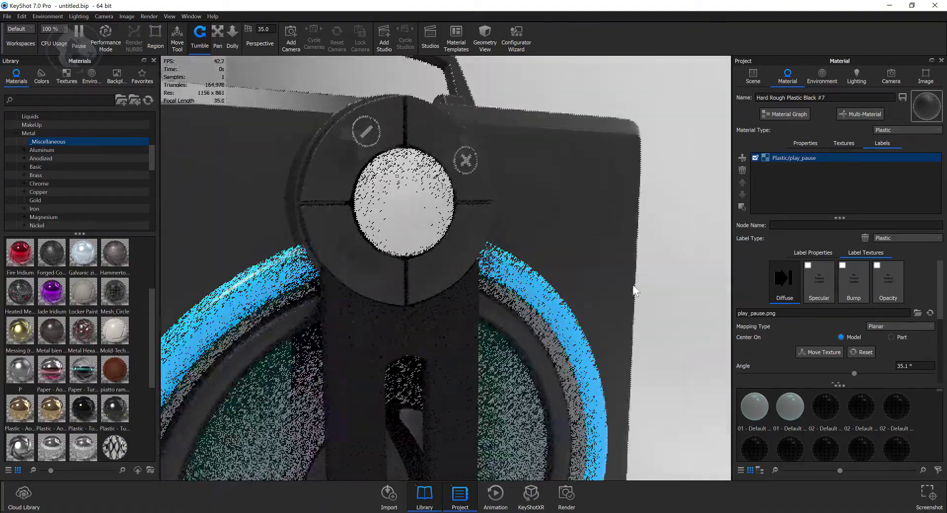
pyautogui.scroll(-5, 906, 315)
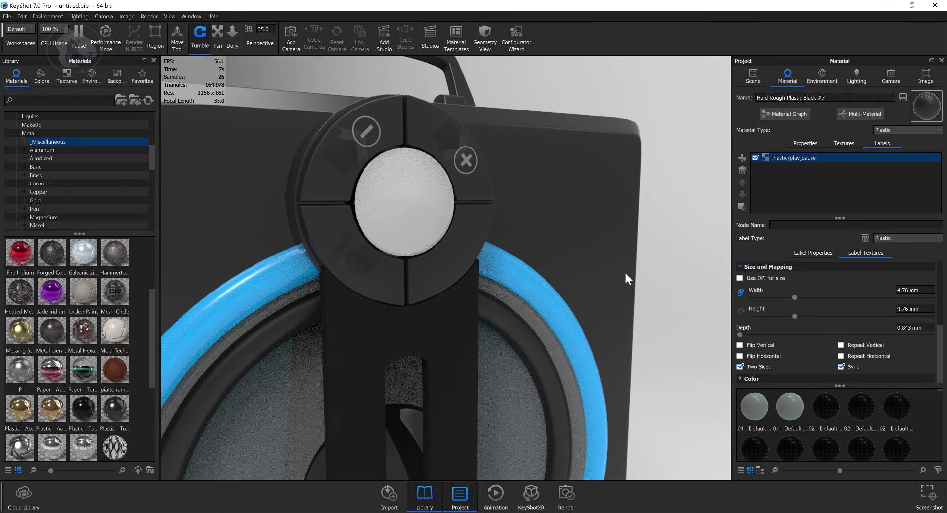
pyautogui.scroll(-6, 624, 274)
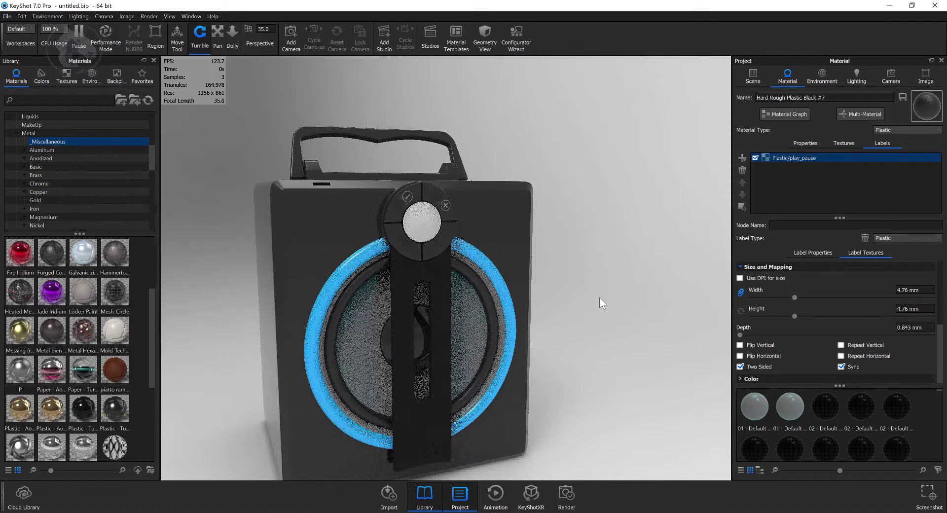
pyautogui.scroll(-4, 611, 219)
pyautogui.moveTo(631, 244); pyautogui.dragTo(609, 268)
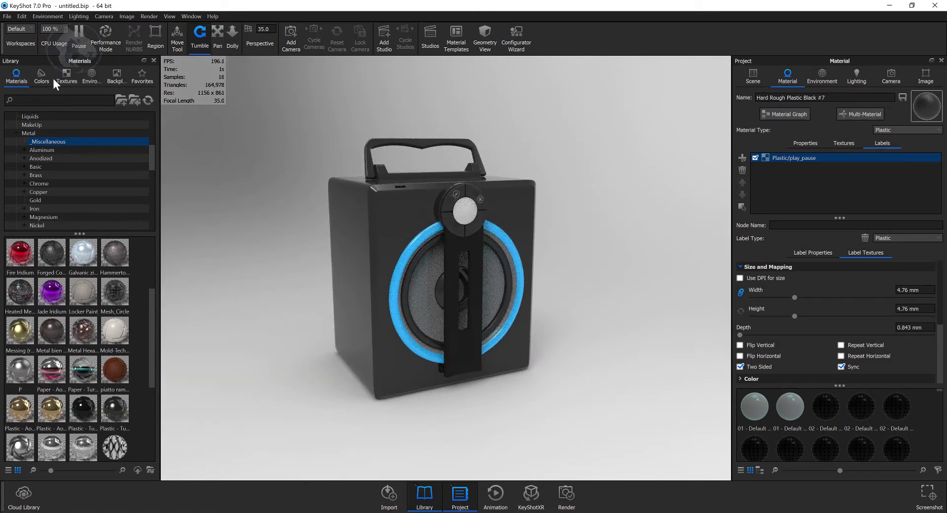
# Try lighting the speaker with a 3 Point studio environment from the environment library.
pyautogui.click(92, 75)
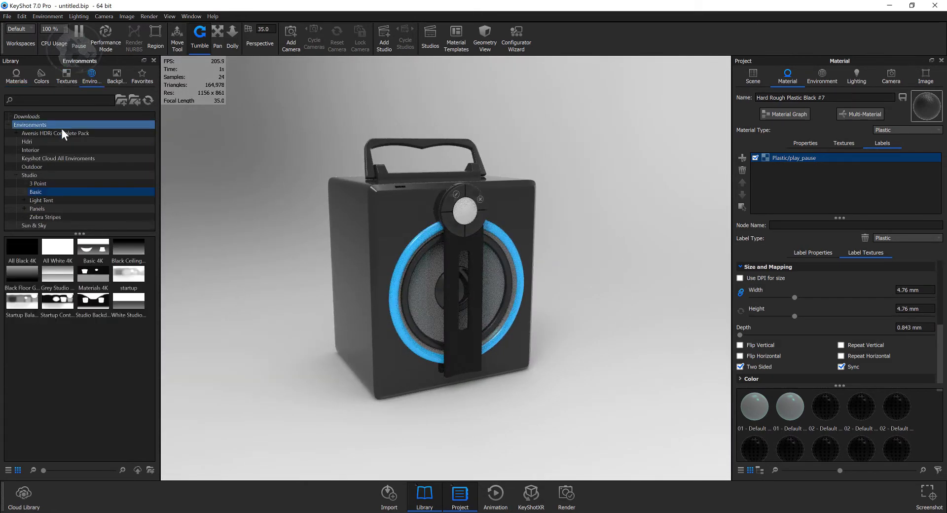
pyautogui.click(67, 159)
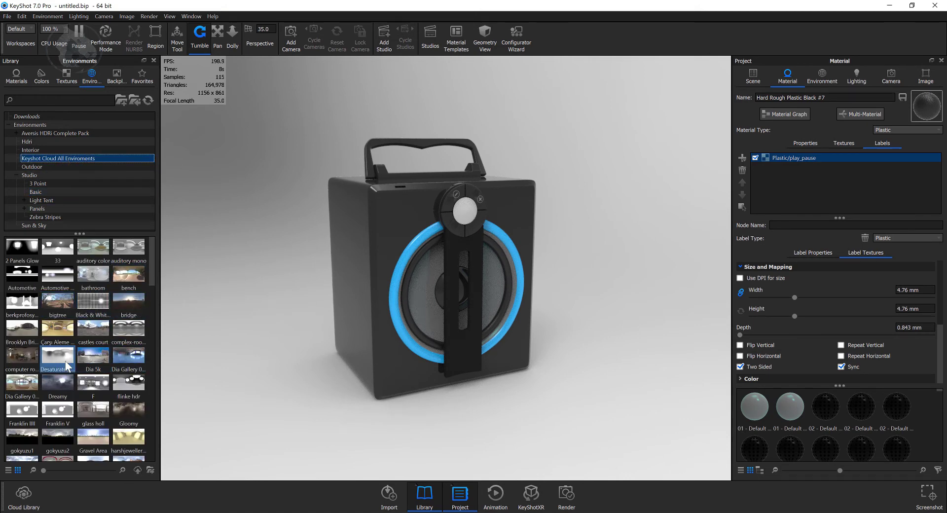
pyautogui.click(38, 183)
pyautogui.moveTo(57, 245); pyautogui.dragTo(210, 289)
# Light the scene with the Startup Balanced environment from the Basic studio collection and check the speaker from its side and front.
pyautogui.click(37, 192)
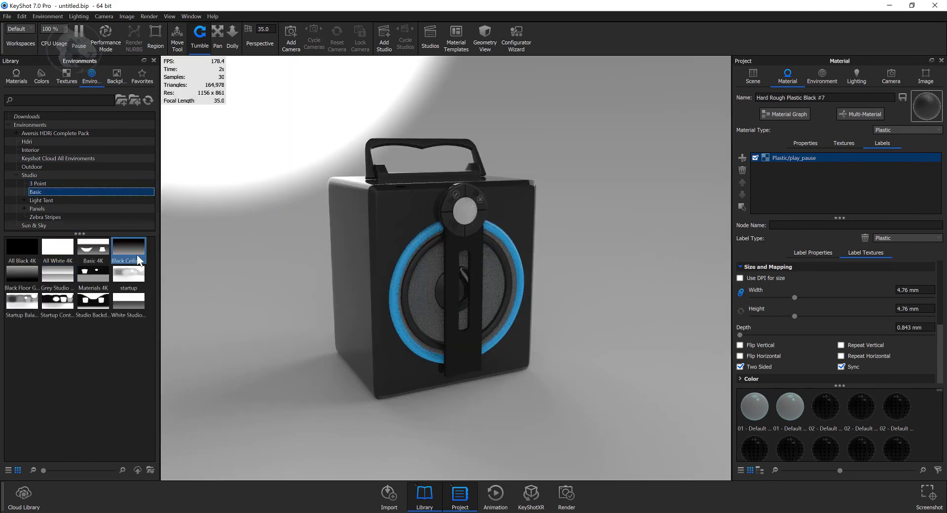
pyautogui.moveTo(21, 301); pyautogui.dragTo(265, 320)
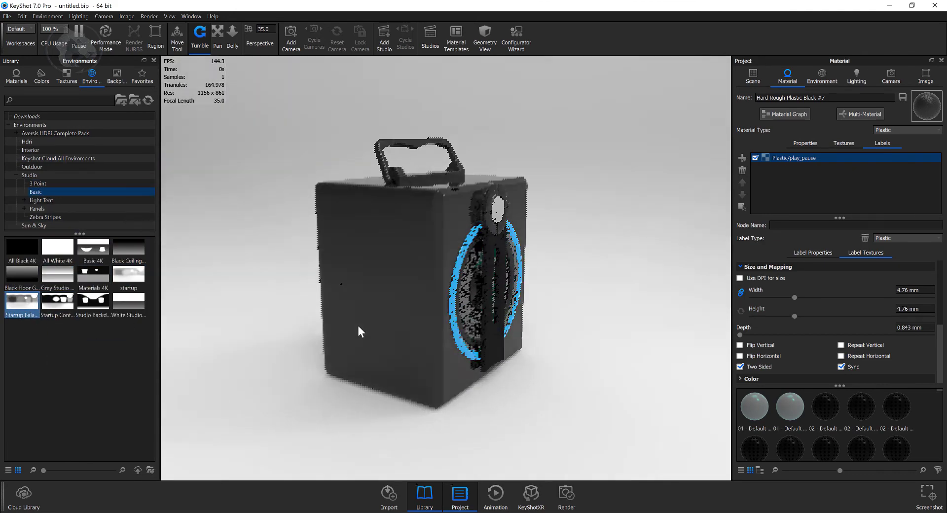
pyautogui.moveTo(358, 325); pyautogui.dragTo(280, 321)
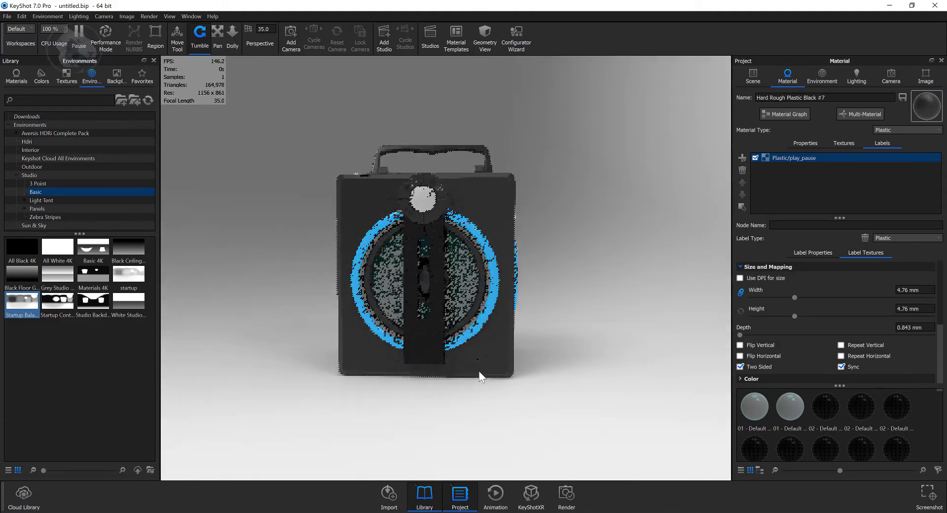